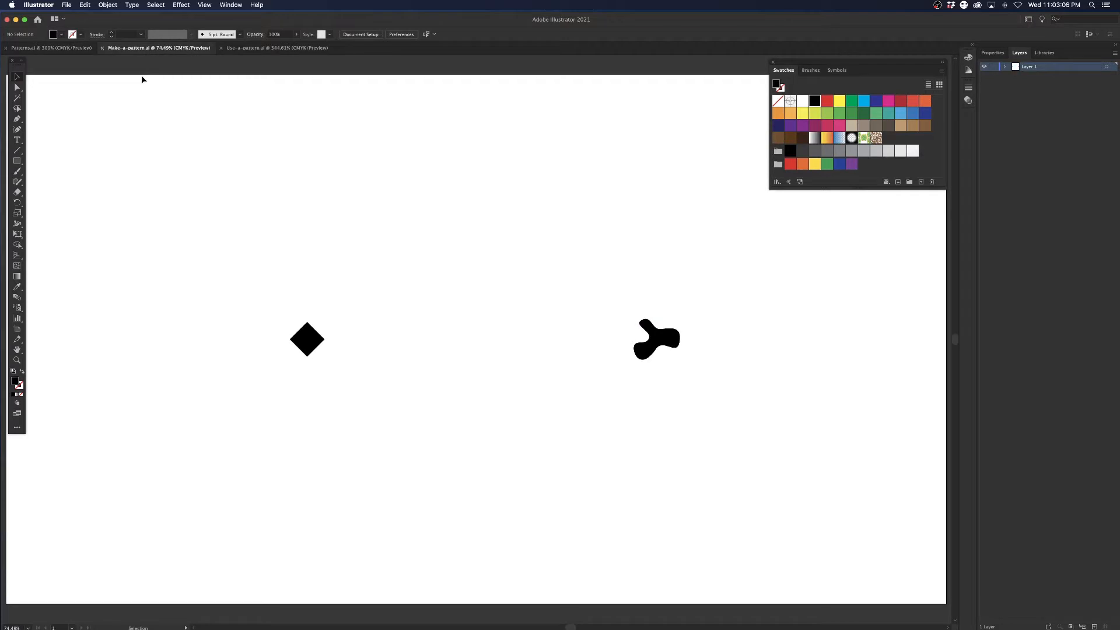
# Make a pattern from the three-lobed black shape, dismissing the new-pattern notice with Don't Show Again enabled.
pyautogui.moveTo(685, 370); pyautogui.dragTo(683, 372)
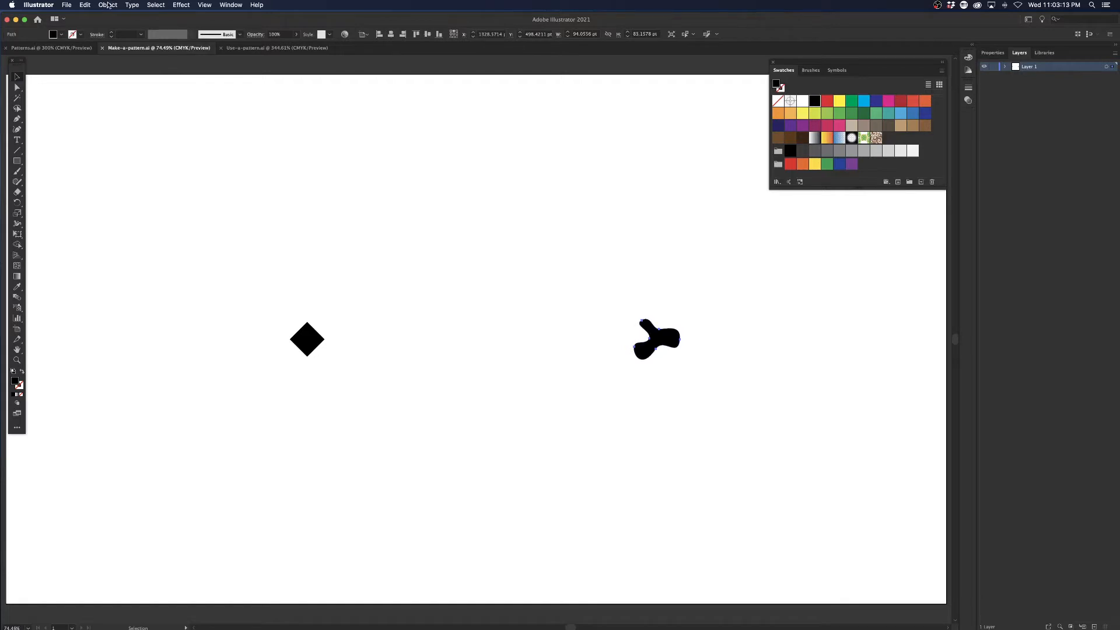
pyautogui.click(108, 5)
pyautogui.moveTo(114, 218)
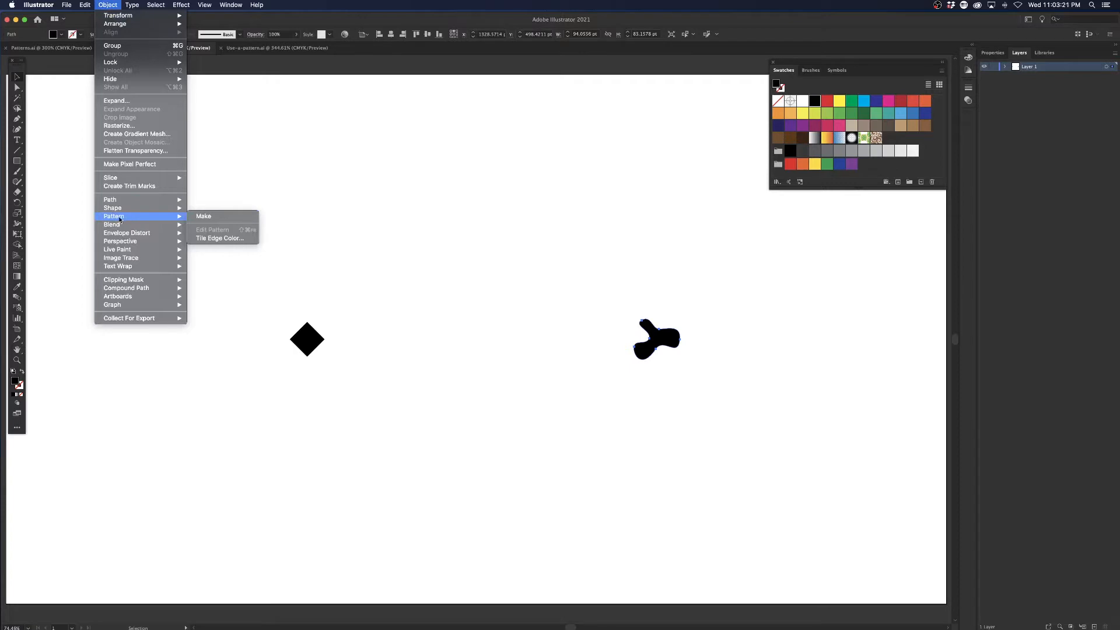
pyautogui.click(215, 217)
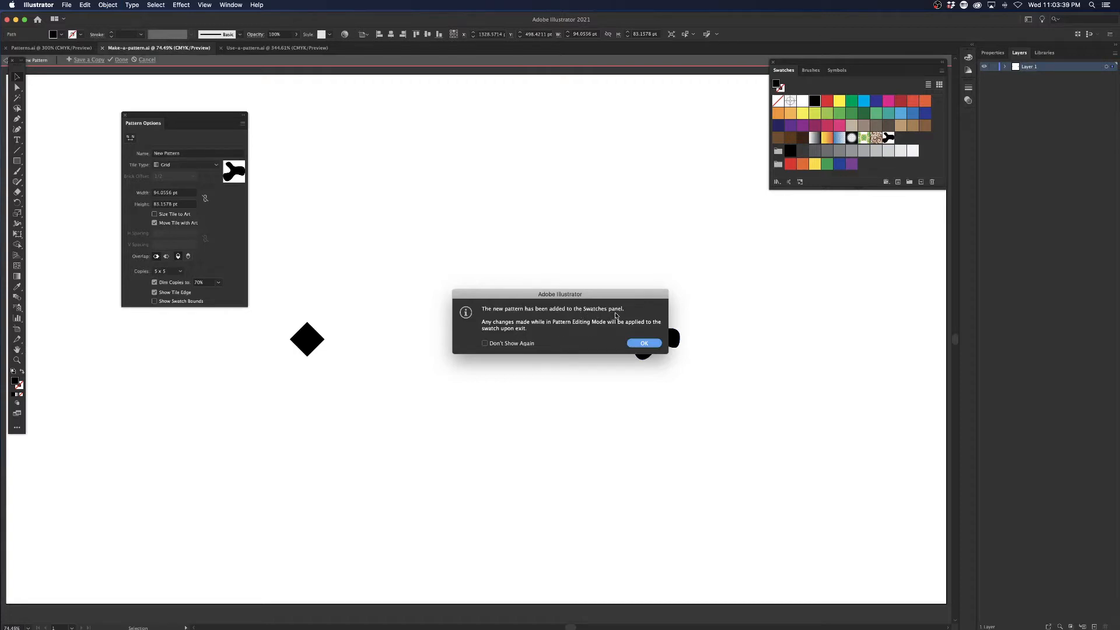
pyautogui.moveTo(588, 299); pyautogui.dragTo(513, 240)
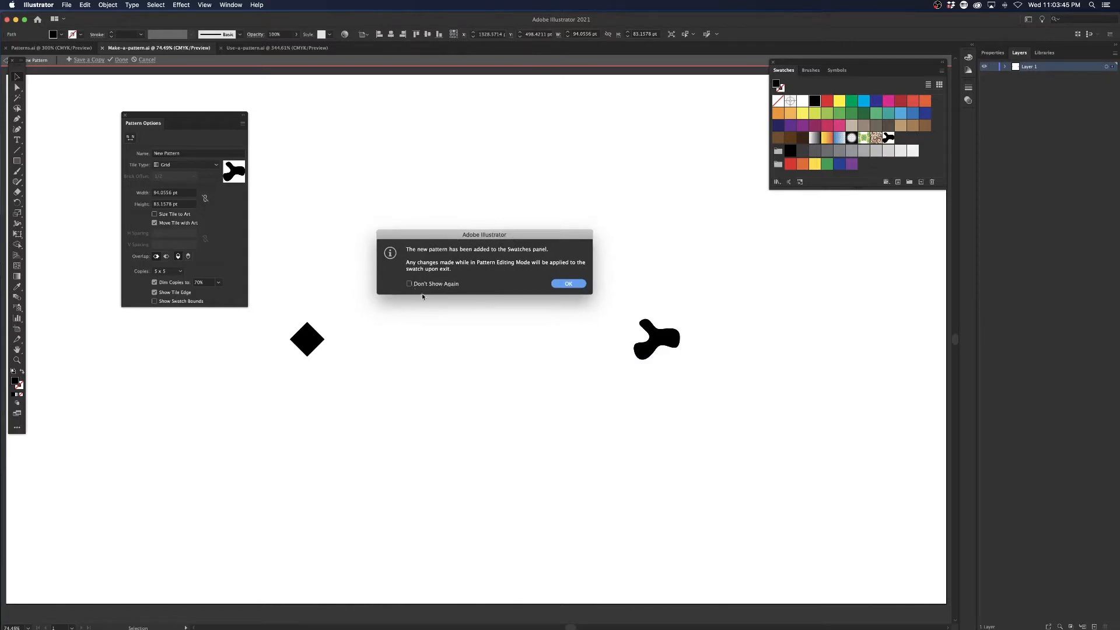
pyautogui.click(409, 283)
pyautogui.click(569, 284)
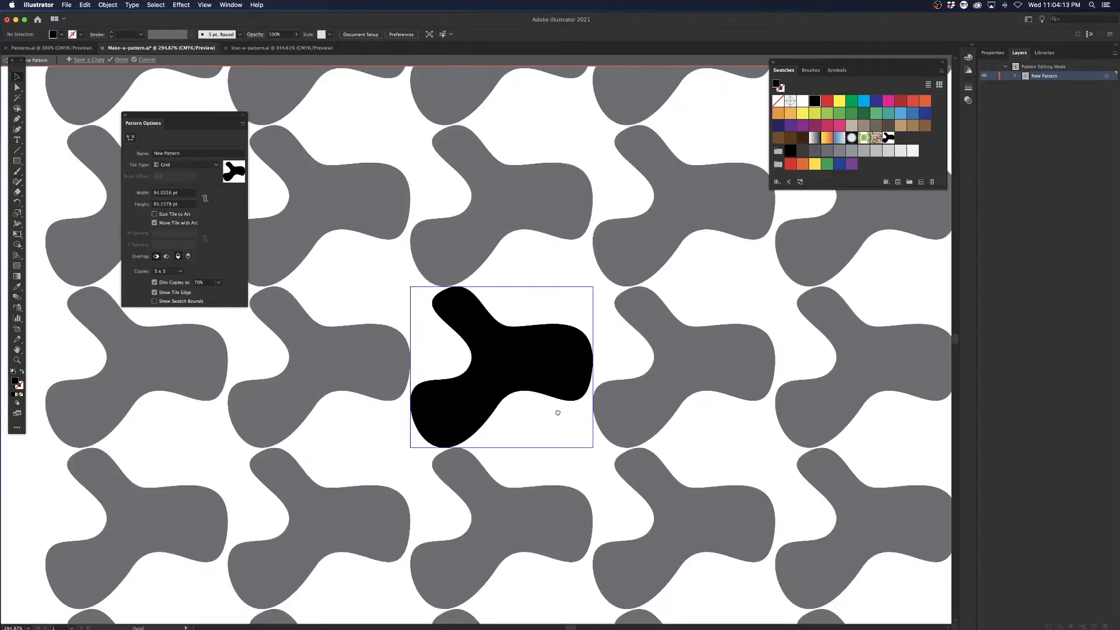
pyautogui.moveTo(556, 411); pyautogui.dragTo(561, 381)
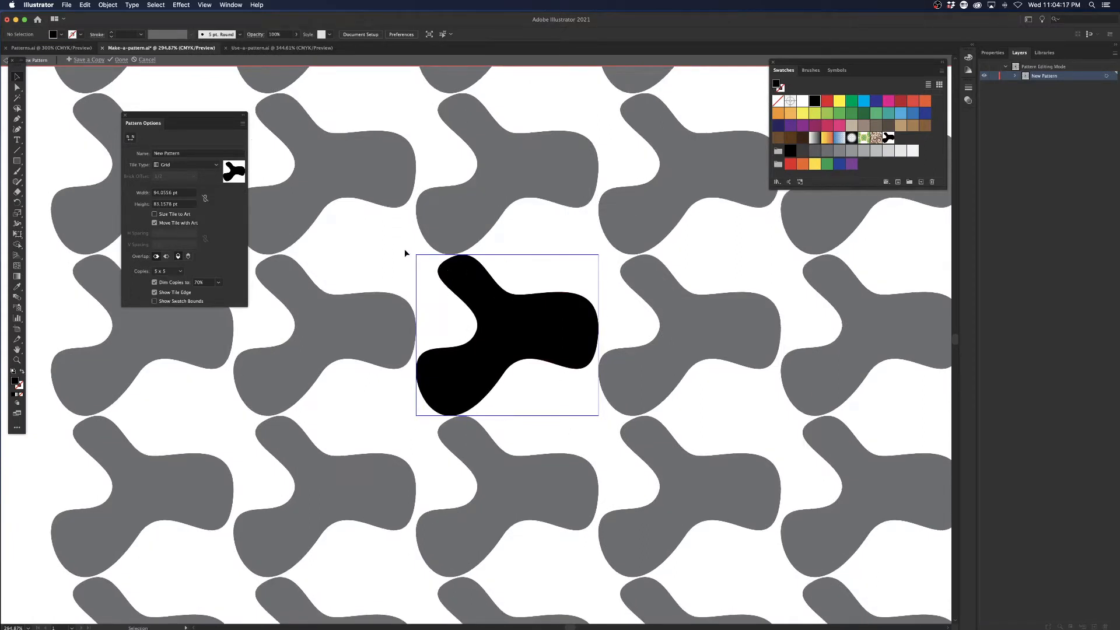
pyautogui.press('super+1')
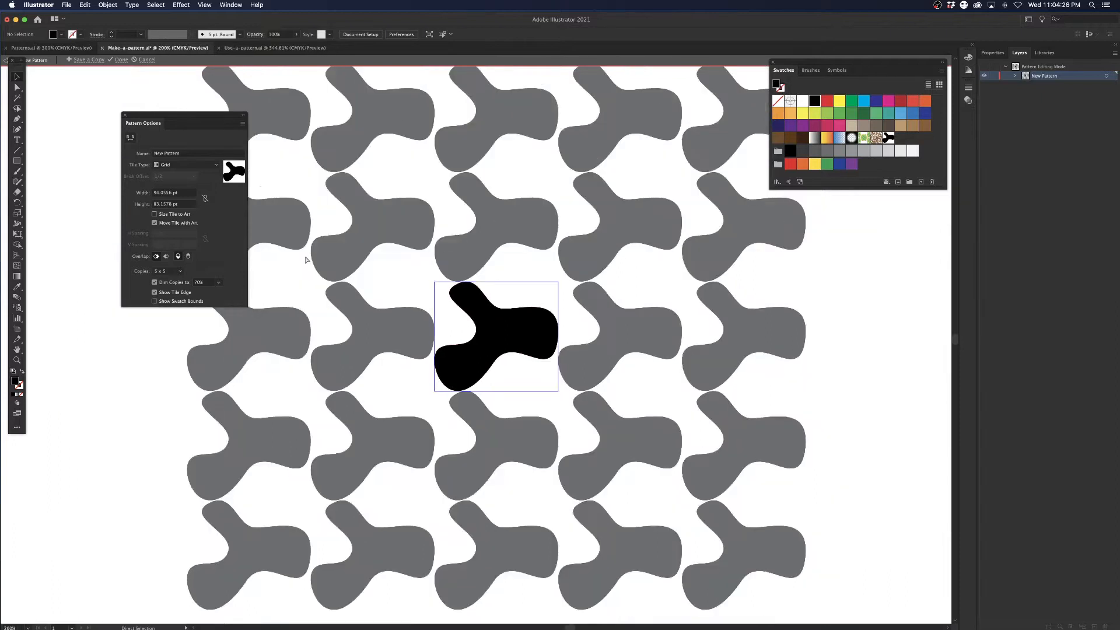
pyautogui.moveTo(312, 276); pyautogui.dragTo(324, 257)
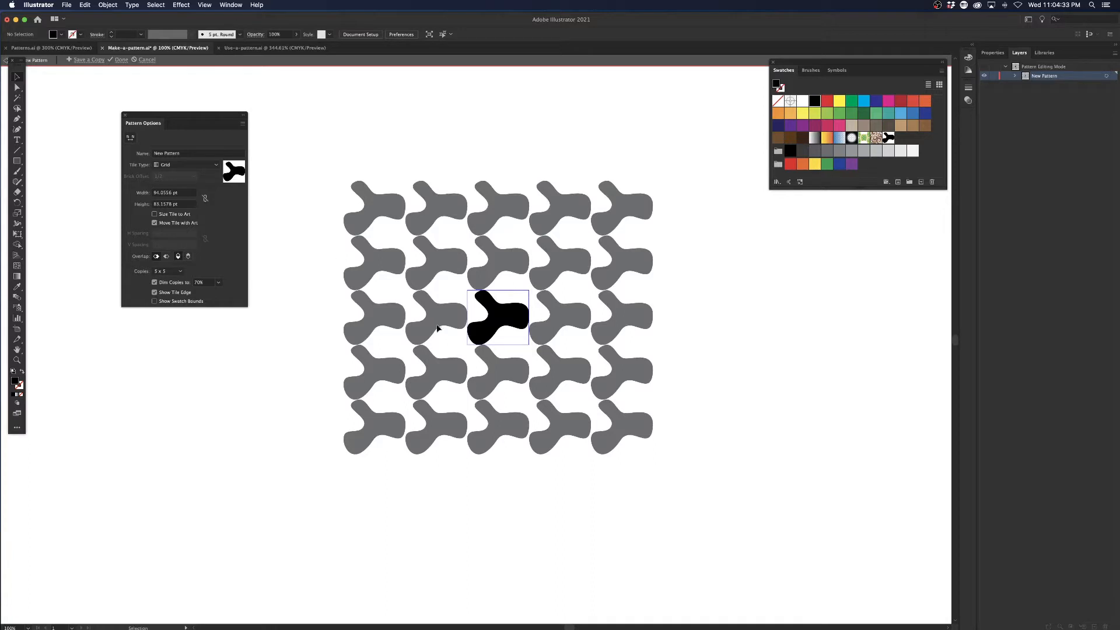
pyautogui.click(106, 5)
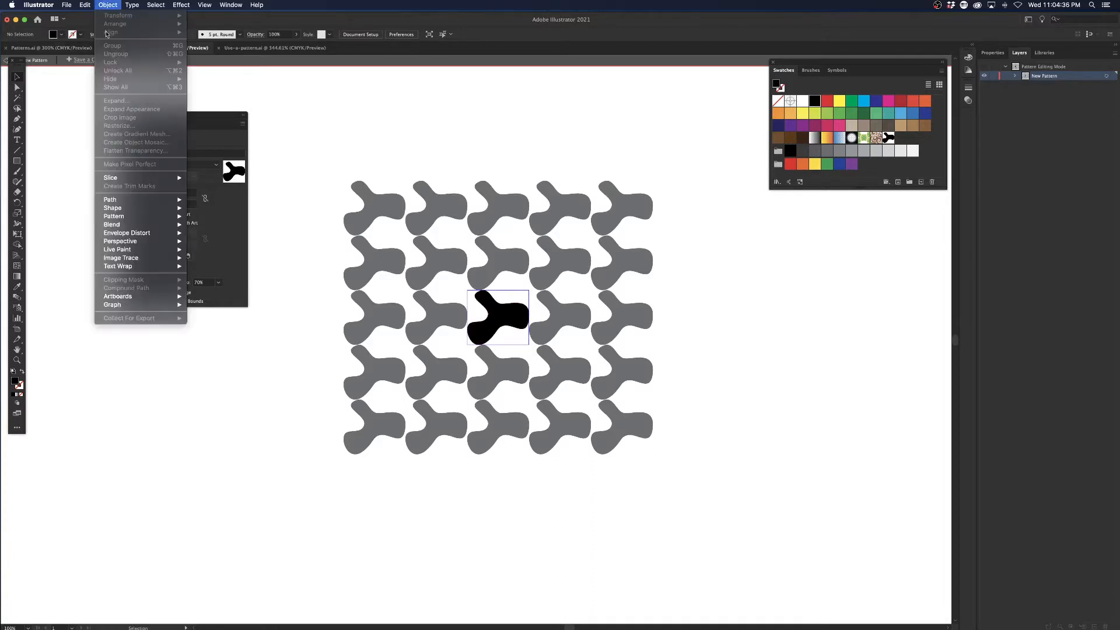
pyautogui.moveTo(149, 217)
pyautogui.click(278, 136)
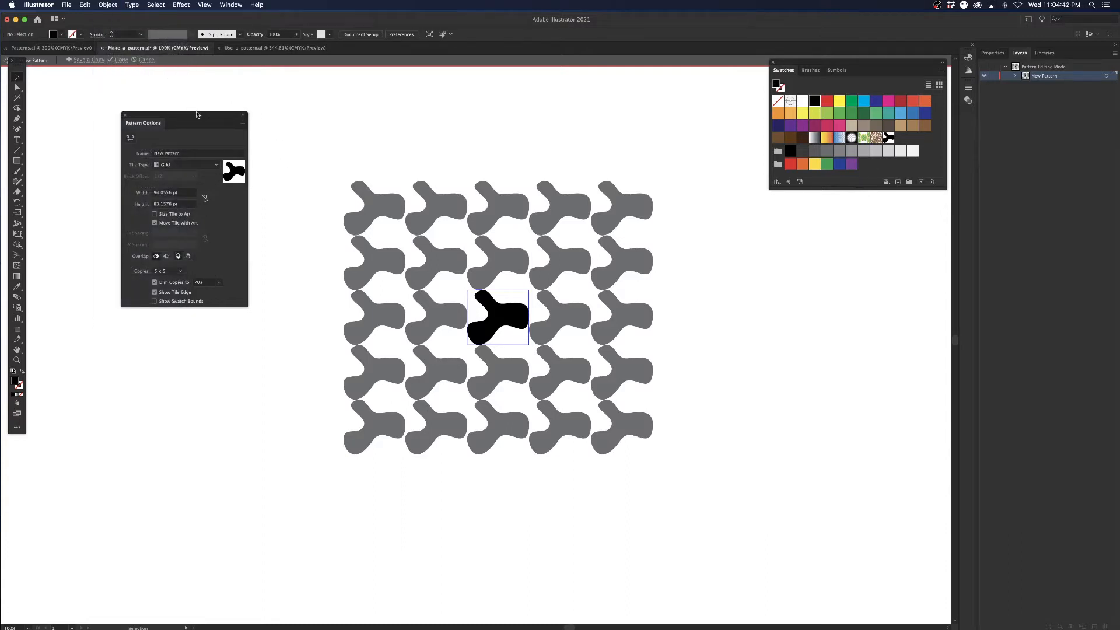
# Name the new pattern Tripod, move the Pattern Options and tool palettes out of the way, and finish pattern editing.
pyautogui.moveTo(206, 113); pyautogui.dragTo(256, 148)
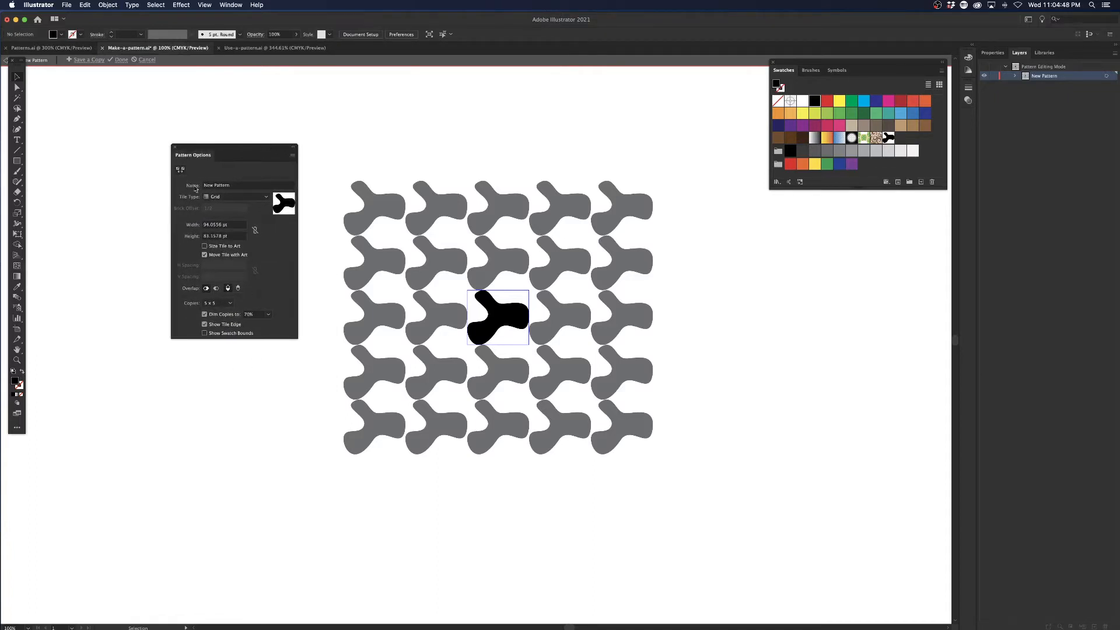
pyautogui.click(241, 187)
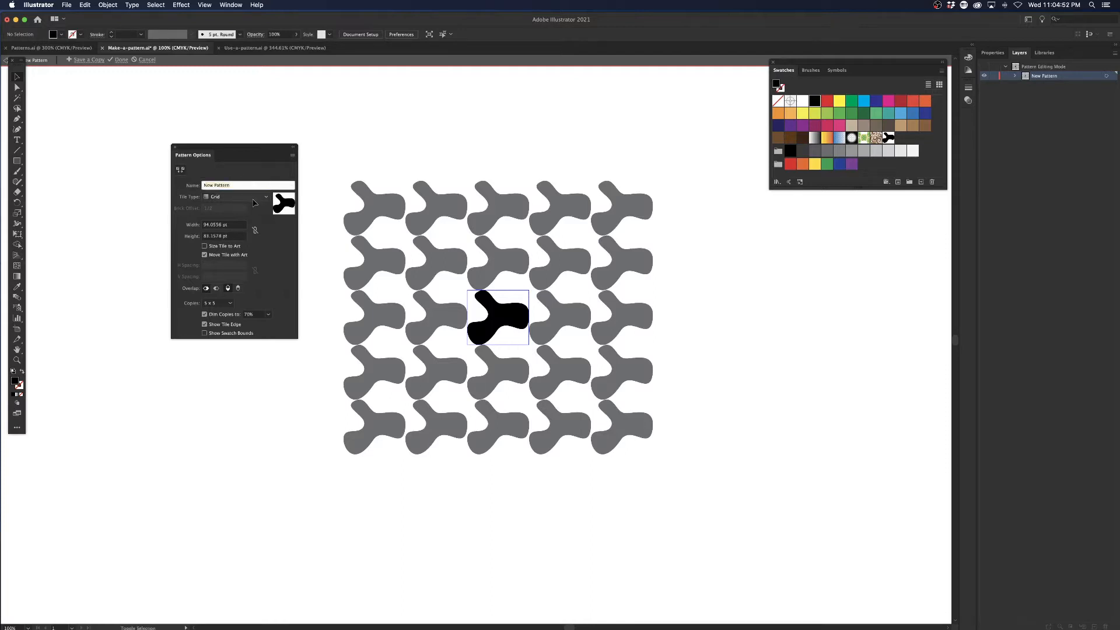
pyautogui.write('Tripod')
pyautogui.moveTo(237, 149); pyautogui.dragTo(268, 169)
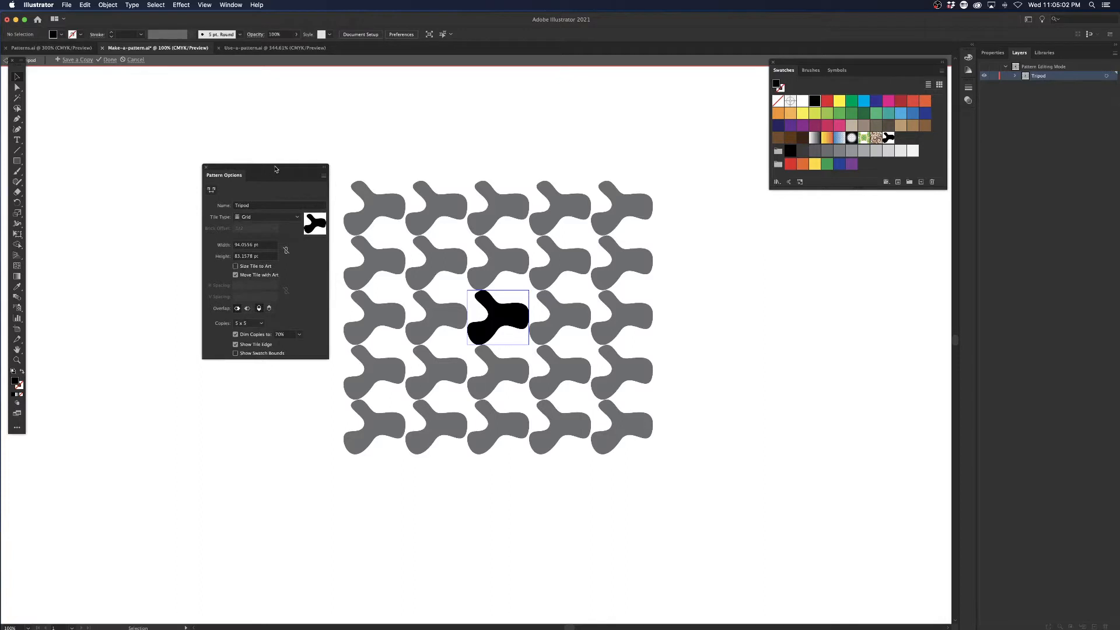
pyautogui.moveTo(274, 166); pyautogui.dragTo(273, 171)
pyautogui.moveTo(25, 65); pyautogui.dragTo(27, 78)
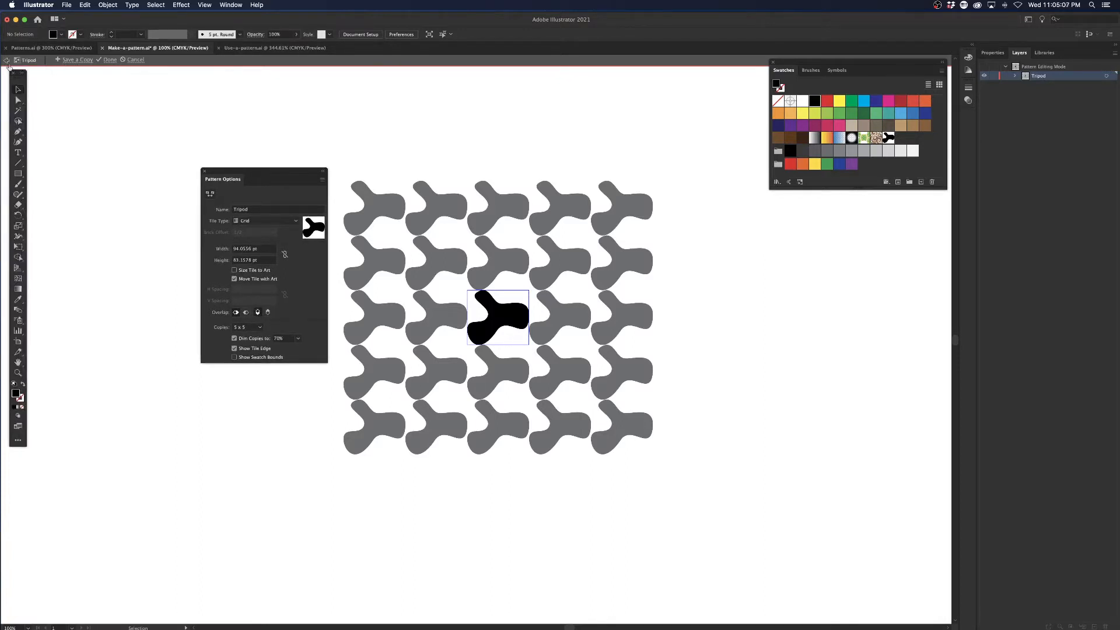
pyautogui.click(111, 60)
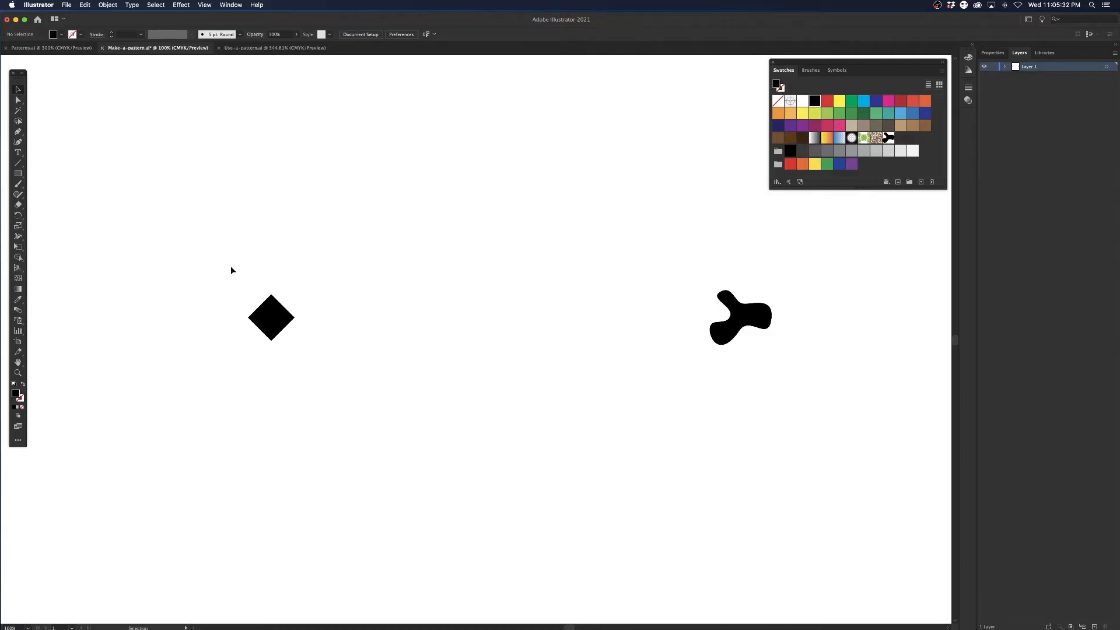
# Create a pattern swatch from the black diamond and open that swatch for pattern editing.
pyautogui.moveTo(231, 268); pyautogui.dragTo(341, 371)
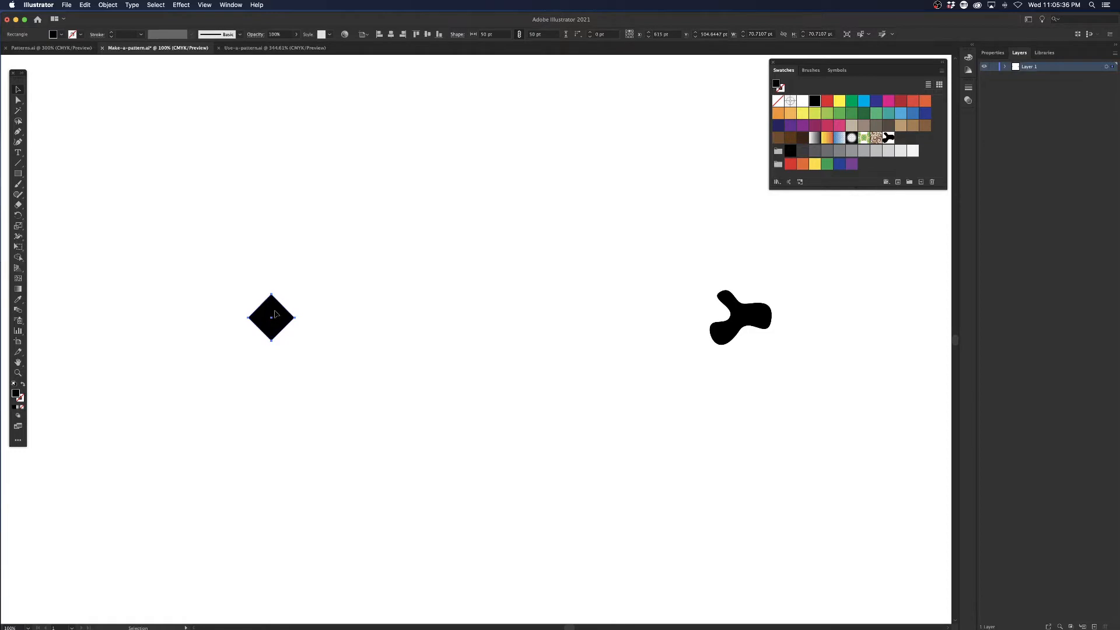
pyautogui.moveTo(275, 315); pyautogui.dragTo(921, 142)
pyautogui.click(902, 137)
pyautogui.doubleClick(902, 138)
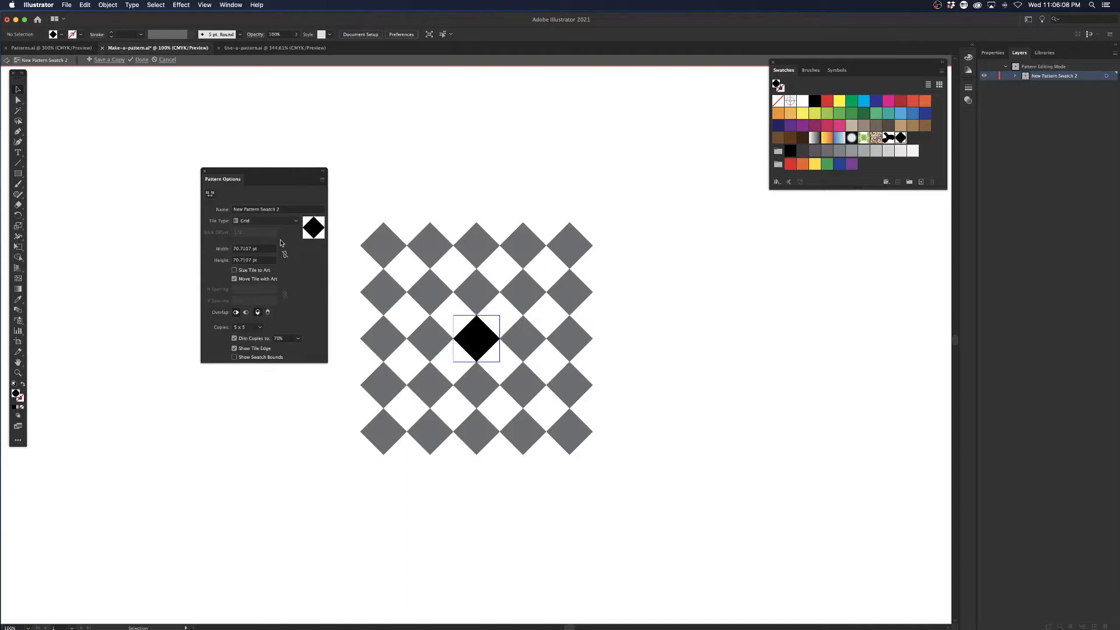
# Rename the diamond pattern as Tablecloth and finish pattern editing.
pyautogui.click(281, 210)
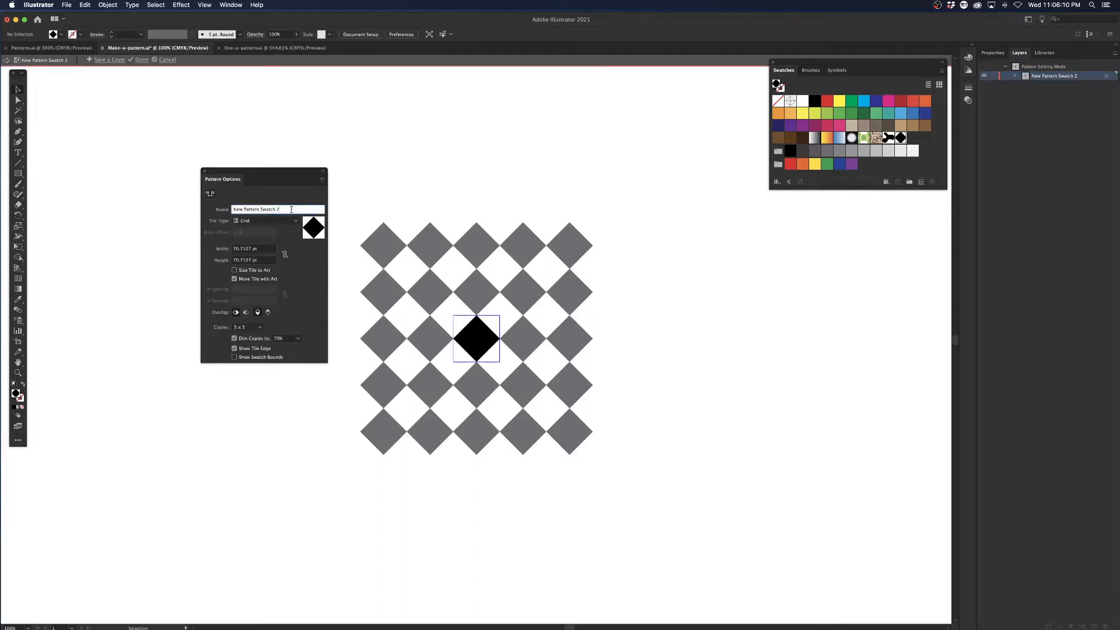
pyautogui.moveTo(293, 210); pyautogui.dragTo(272, 191)
pyautogui.write('Tablecloth')
pyautogui.press('Return')
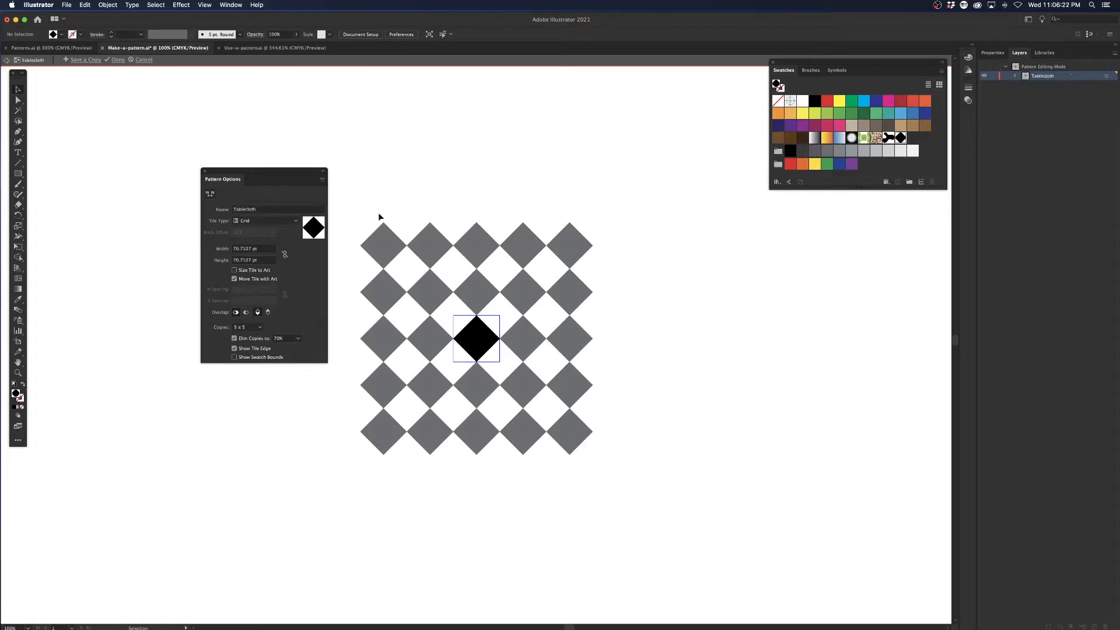
pyautogui.click(117, 60)
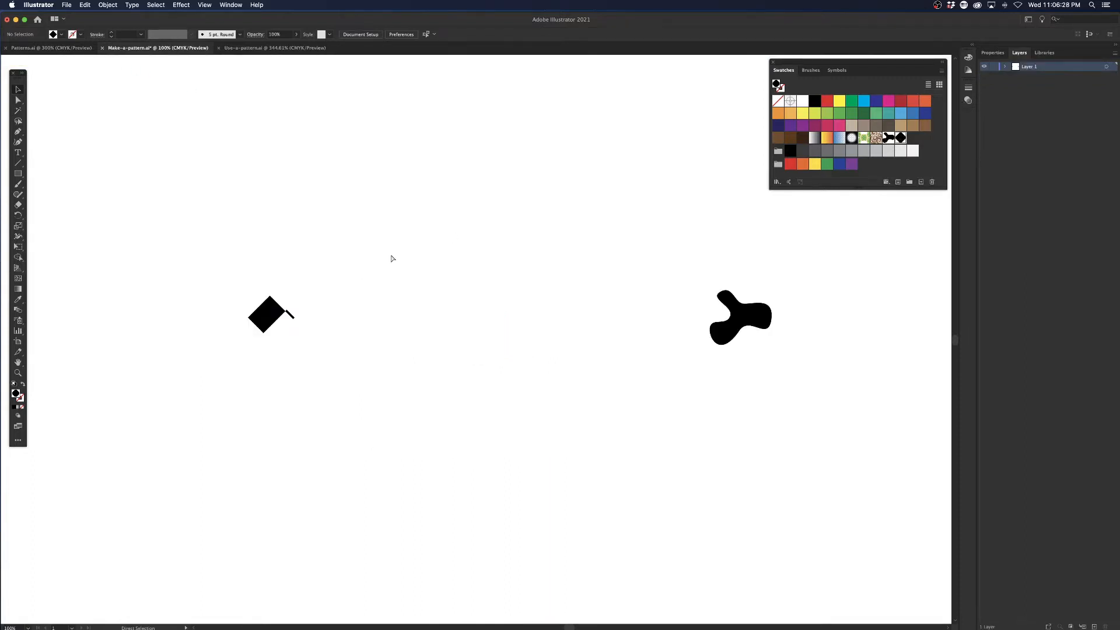
# Undo the diamond pattern's rename, then close the pattern options and exit pattern editing.
pyautogui.press('super+z')
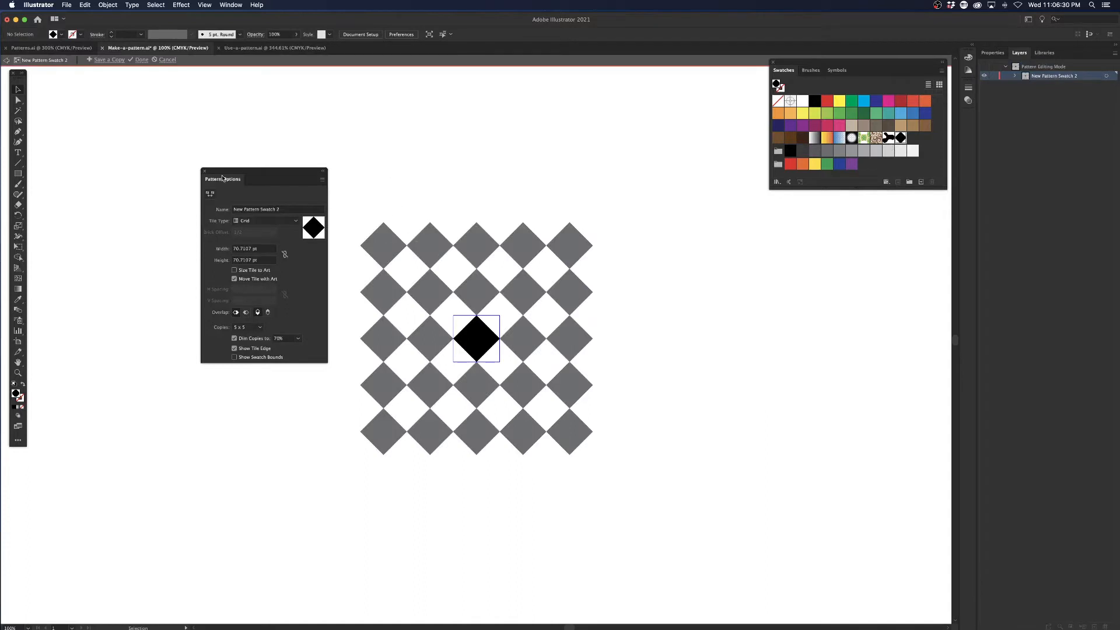
pyautogui.click(205, 170)
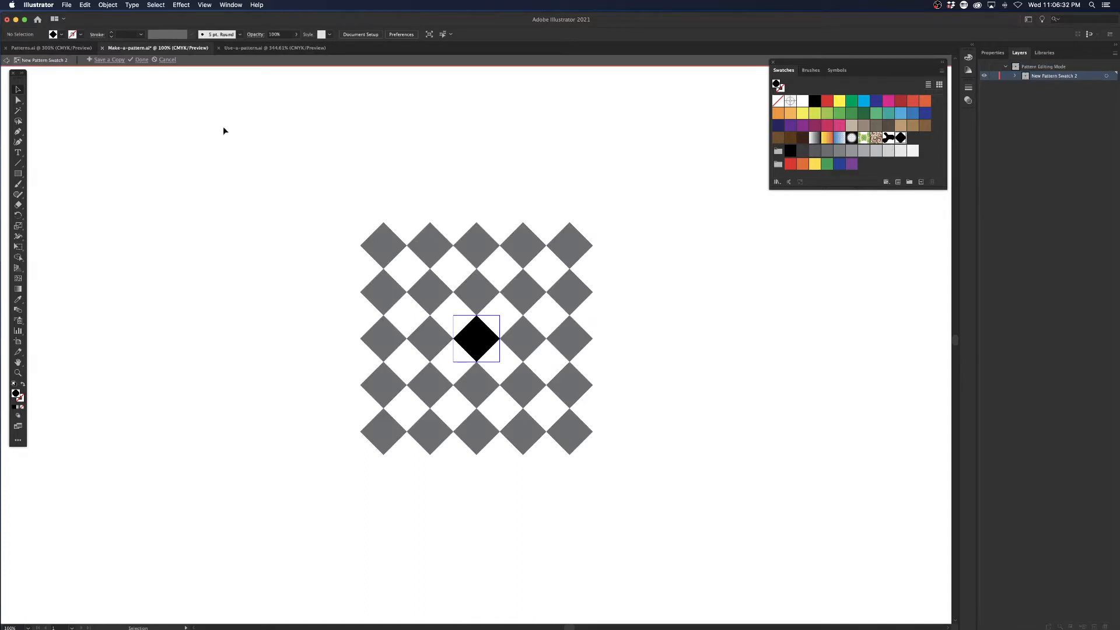
pyautogui.click(142, 60)
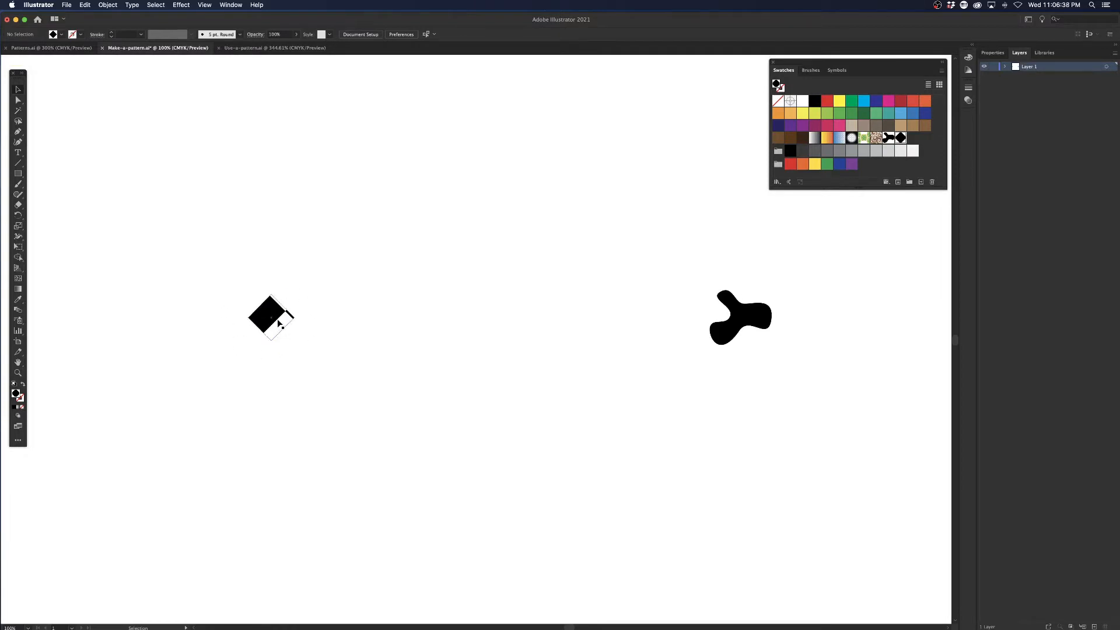
# Fill the diamond on the artboard with solid black in place of the pattern and deselect it.
pyautogui.click(279, 322)
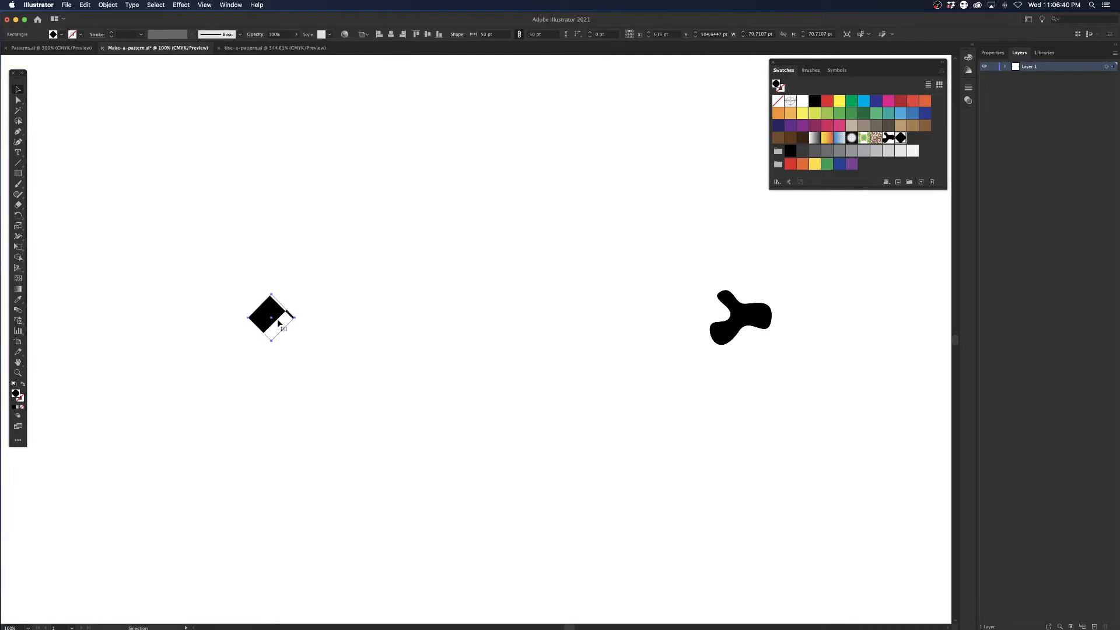
pyautogui.click(816, 100)
pyautogui.click(332, 309)
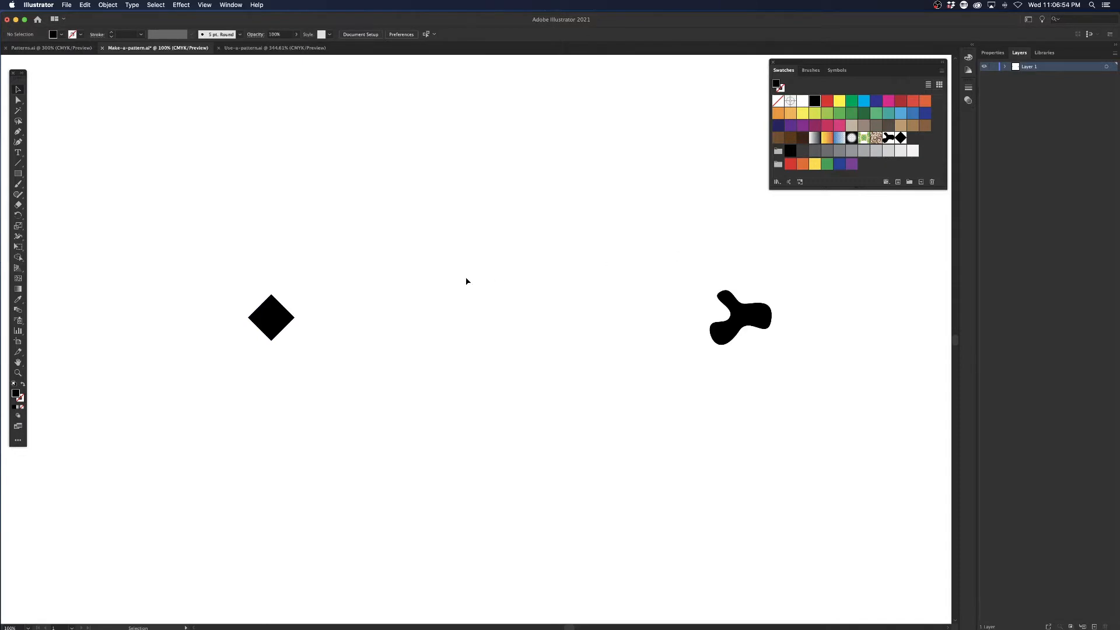
pyautogui.click(116, 4)
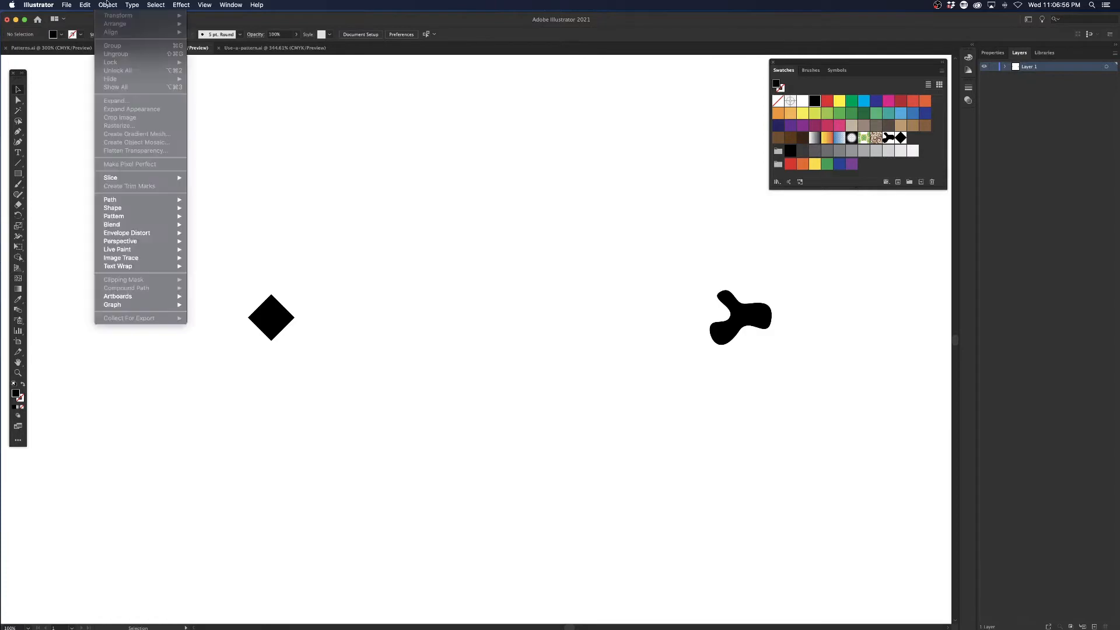
pyautogui.moveTo(126, 218)
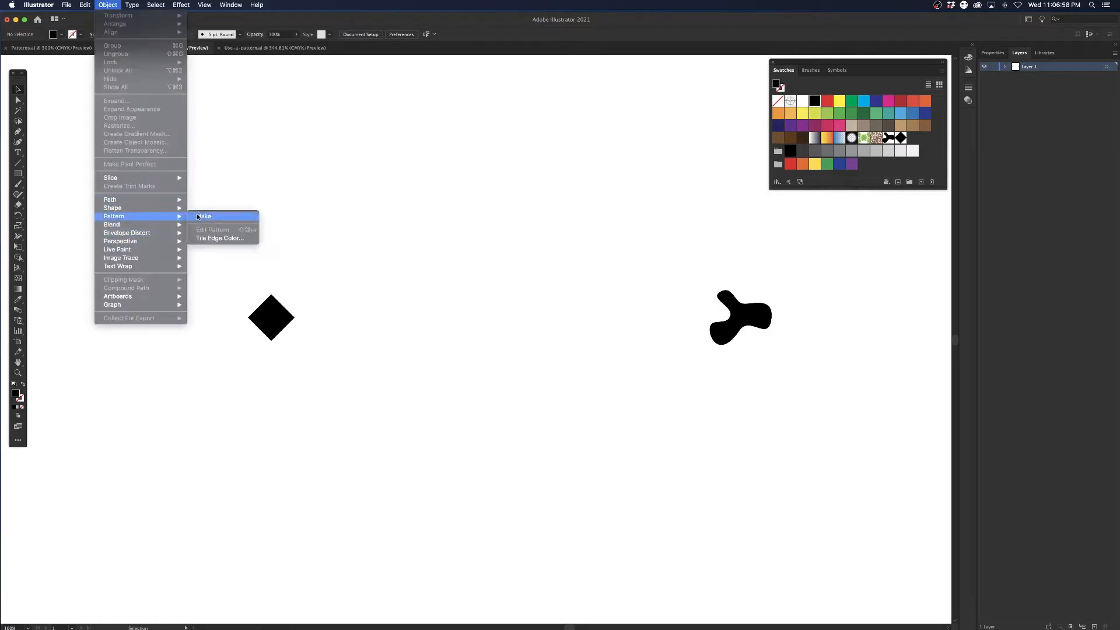
pyautogui.click(106, 5)
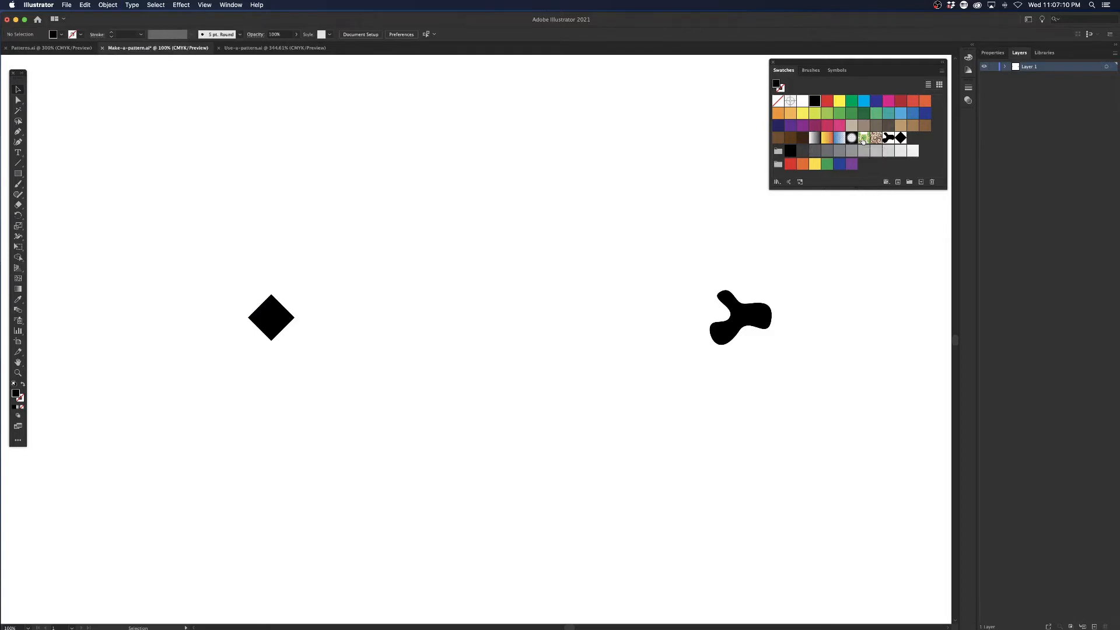
# In the Use-a-pattern.ai document, create a pattern swatch from the thin vertical black line.
pyautogui.click(246, 49)
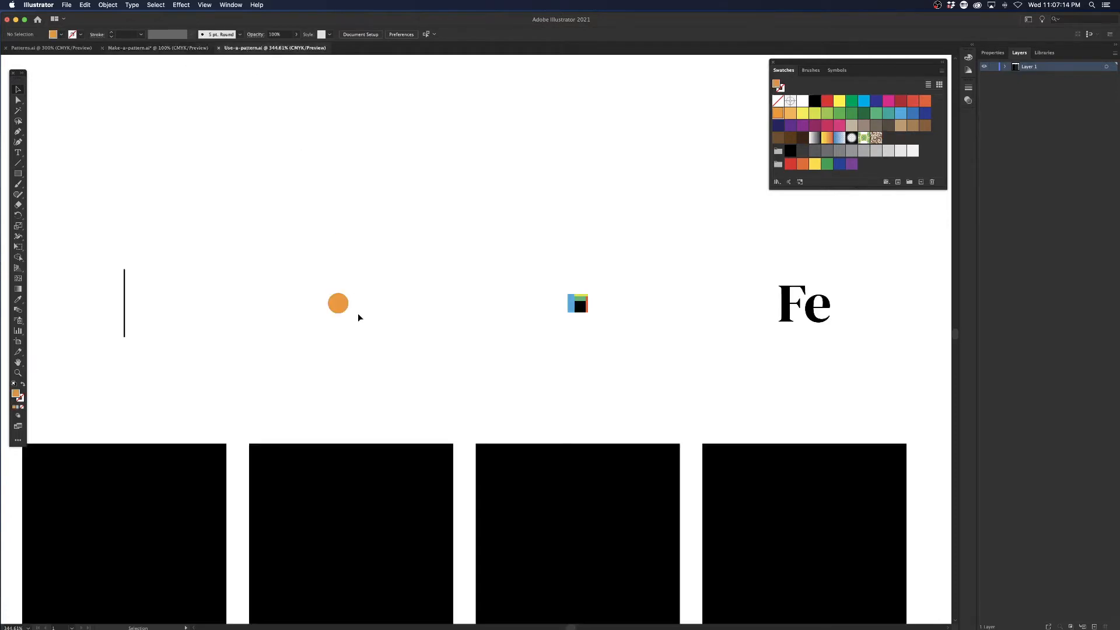
pyautogui.scroll(-3, 435, 260)
pyautogui.hscroll(-2, 435, 260)
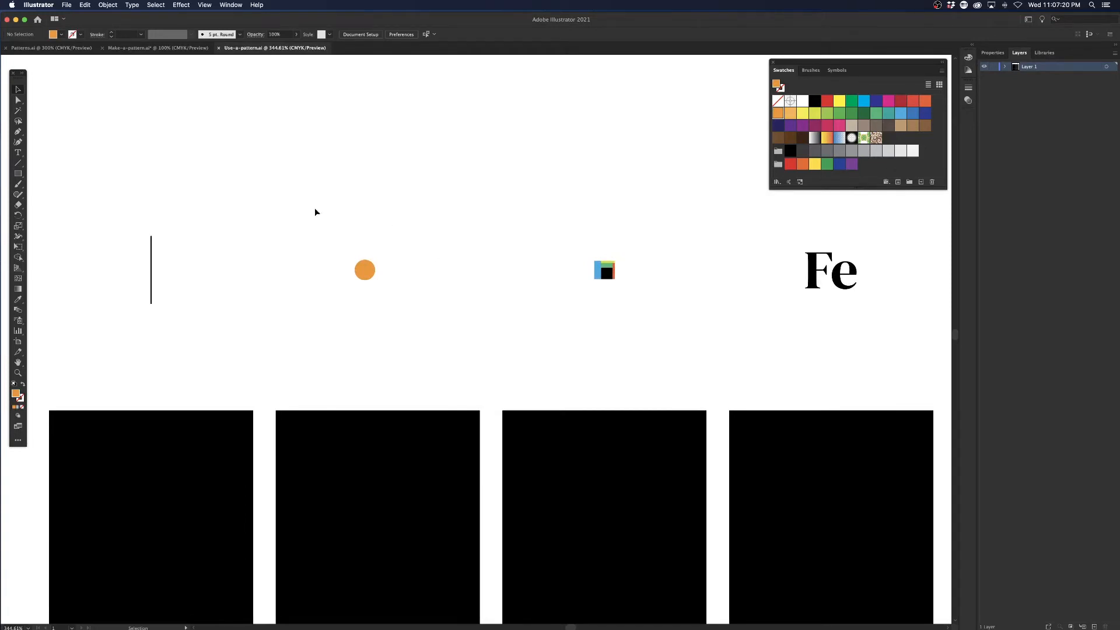
pyautogui.moveTo(121, 215); pyautogui.dragTo(185, 327)
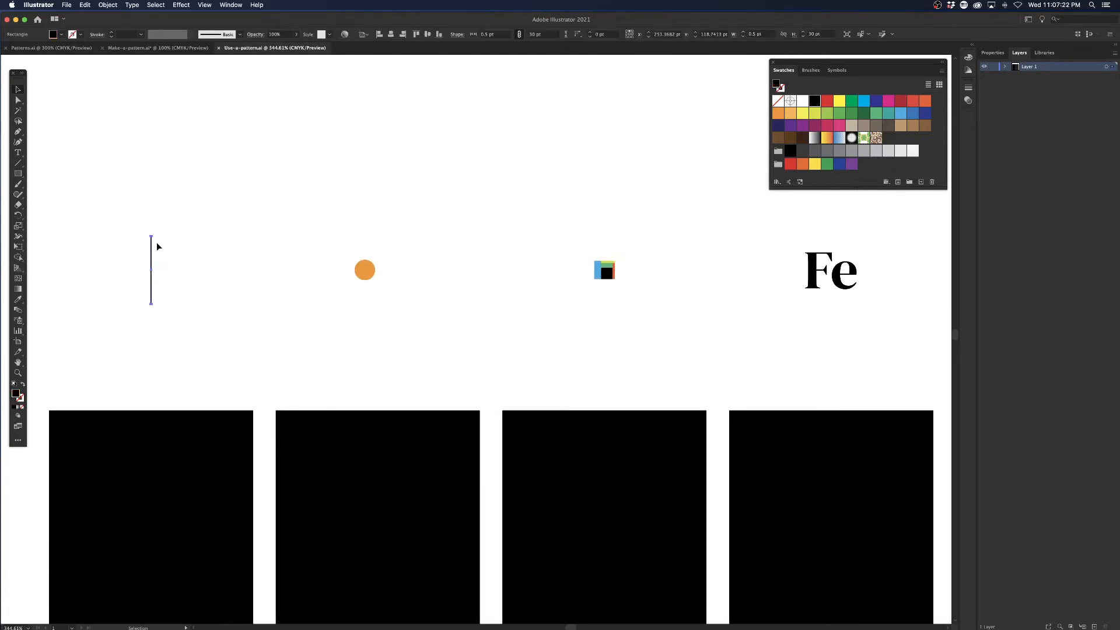
pyautogui.moveTo(152, 255); pyautogui.dragTo(901, 143)
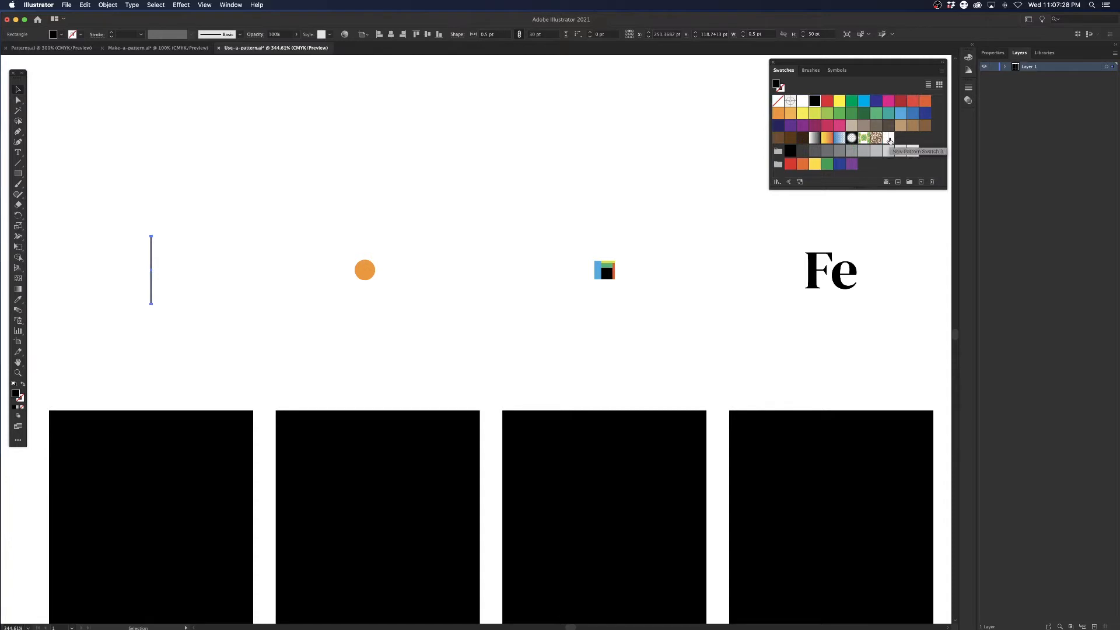
# Create separate pattern swatches from the orange circle, the multicoloured square artwork and the Fe text.
pyautogui.moveTo(364, 270); pyautogui.dragTo(921, 142)
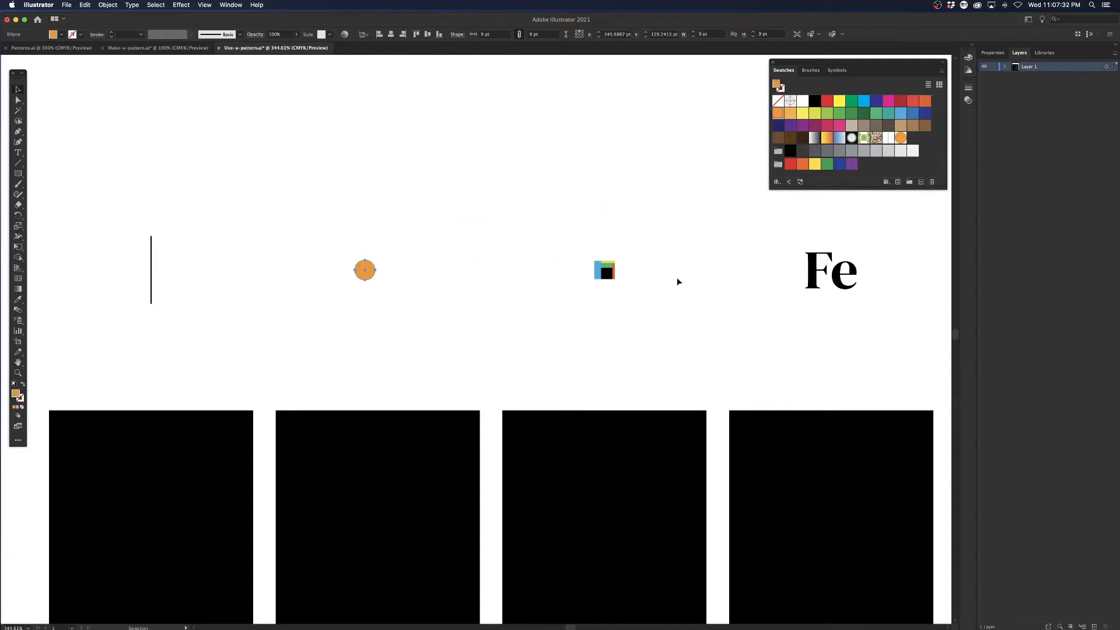
pyautogui.click(602, 274)
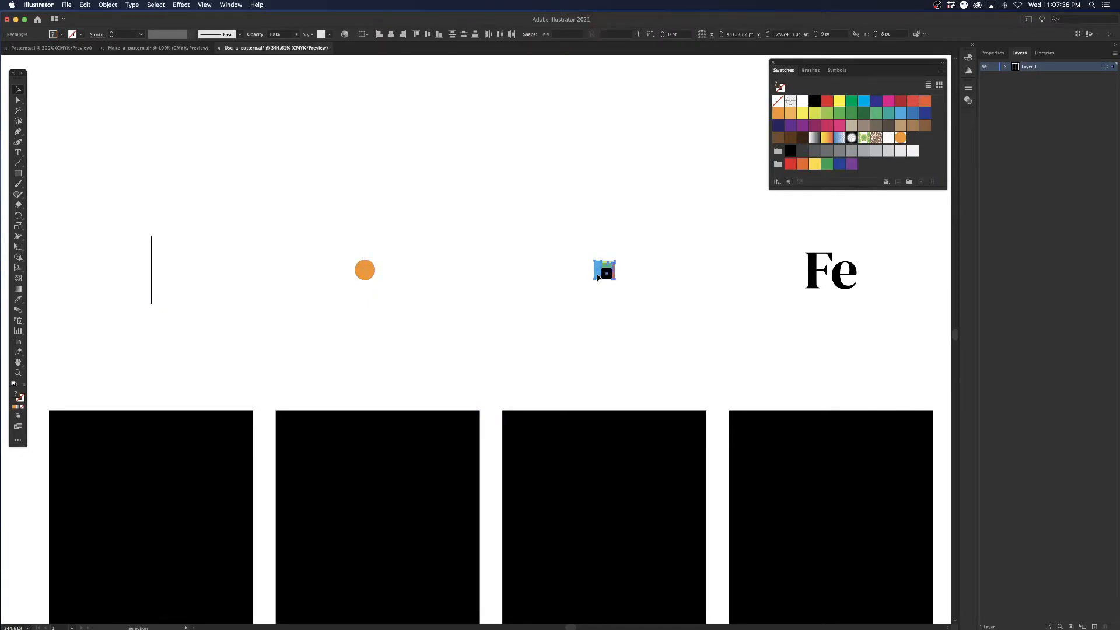
pyautogui.moveTo(600, 278); pyautogui.dragTo(919, 141)
pyautogui.click(817, 304)
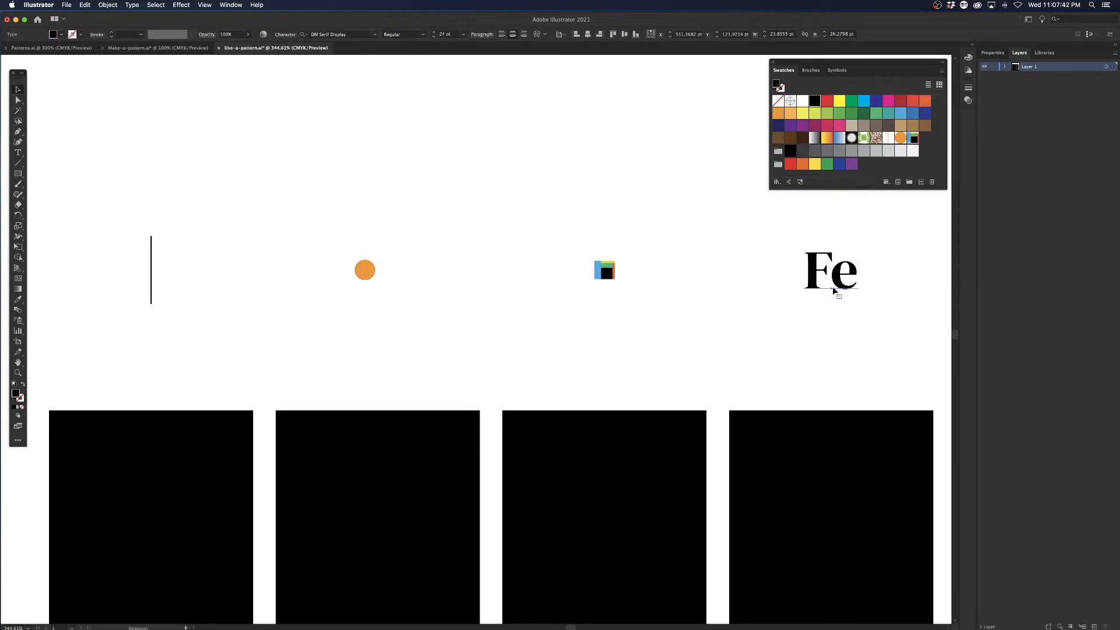
pyautogui.moveTo(833, 290); pyautogui.dragTo(932, 152)
pyautogui.moveTo(589, 381); pyautogui.dragTo(590, 320)
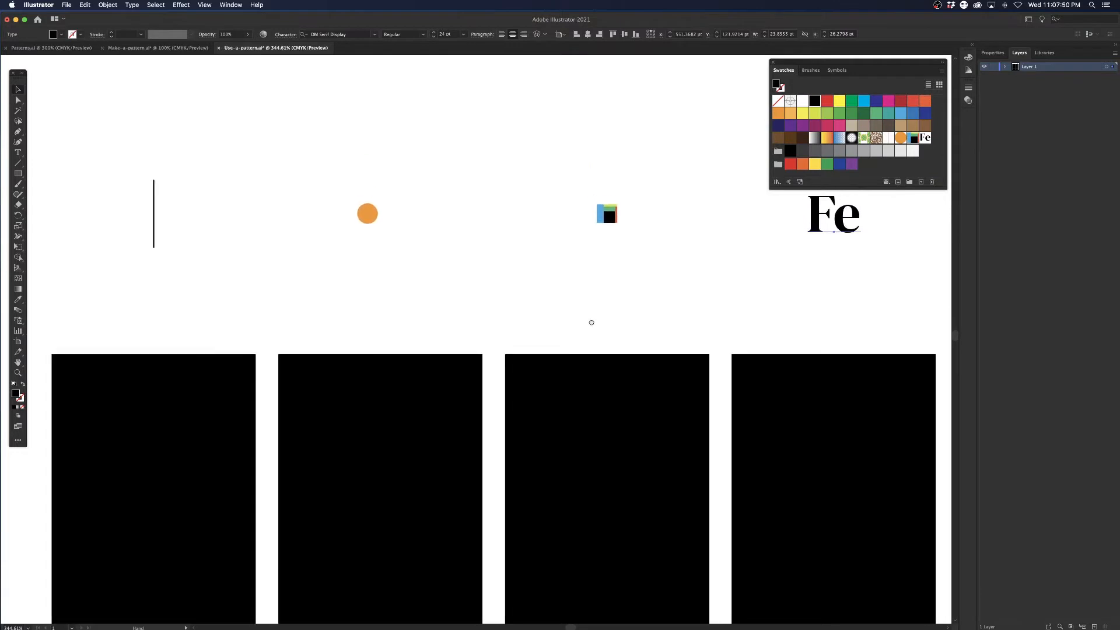
pyautogui.moveTo(284, 343); pyautogui.dragTo(269, 334)
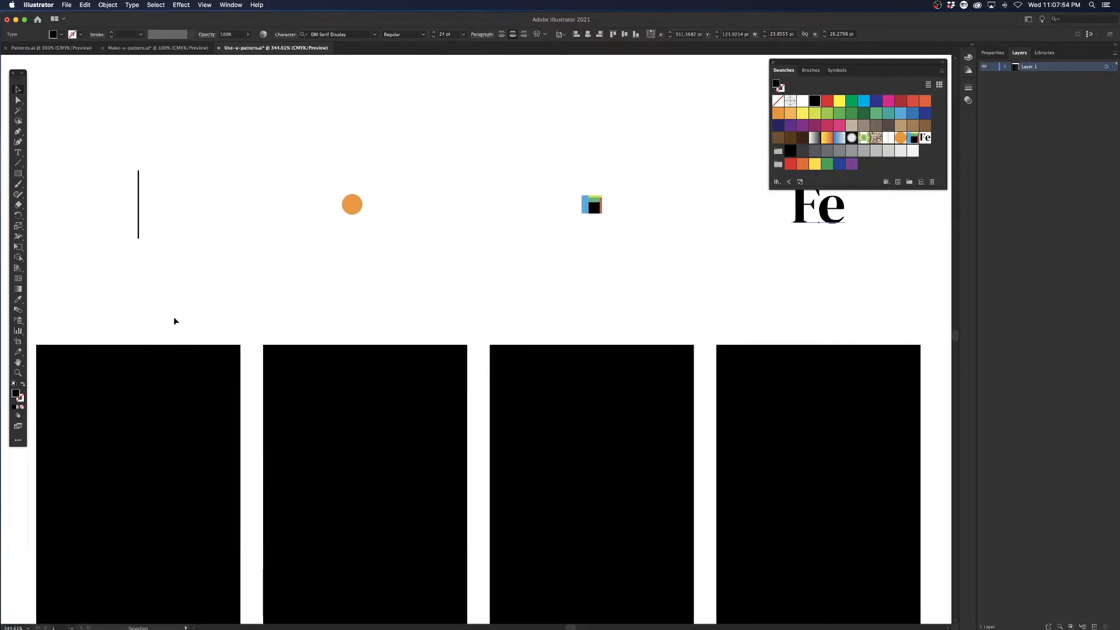
pyautogui.click(203, 399)
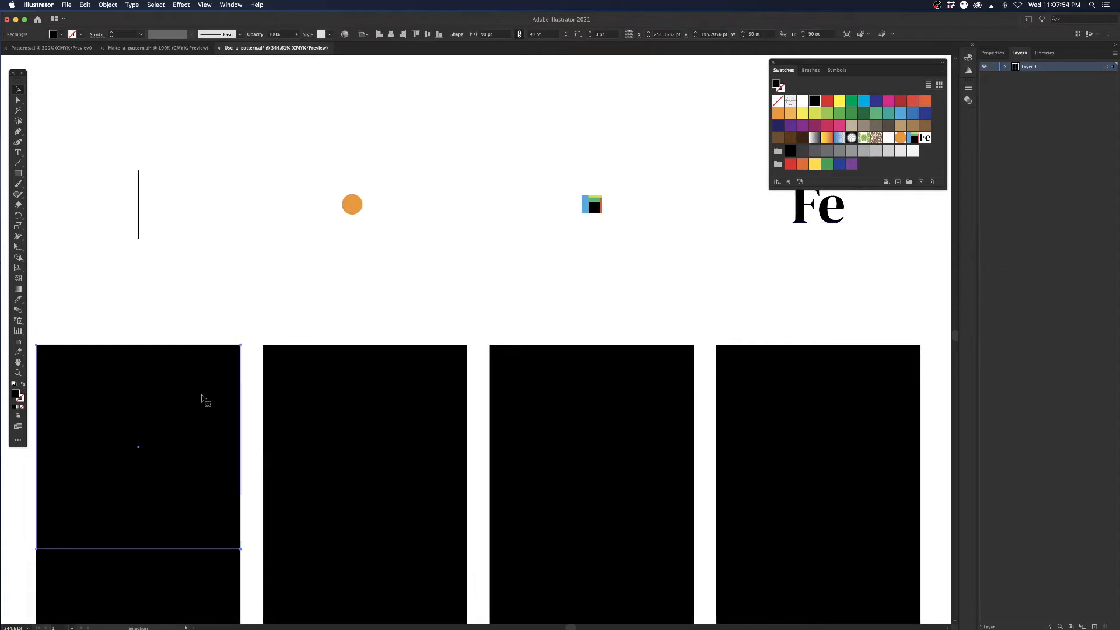
pyautogui.click(891, 140)
pyautogui.click(902, 138)
pyautogui.press('super+z')
# Fill the second, third and fourth upper black squares with the orange circle, plaid and Fe patterns respectively, and deselect.
pyautogui.click(422, 384)
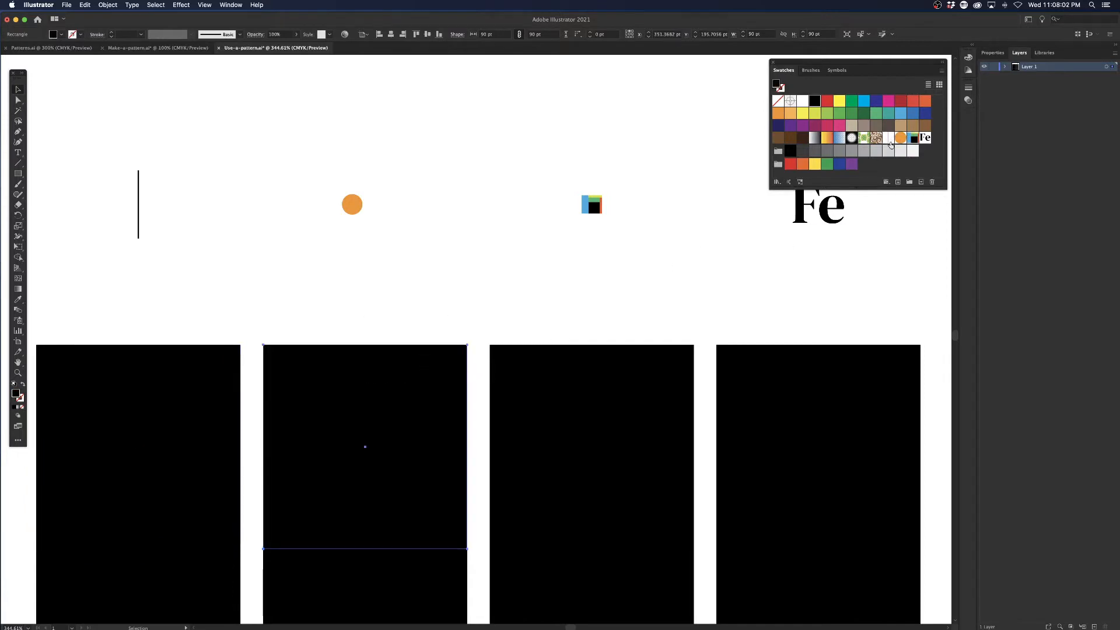
pyautogui.click(901, 139)
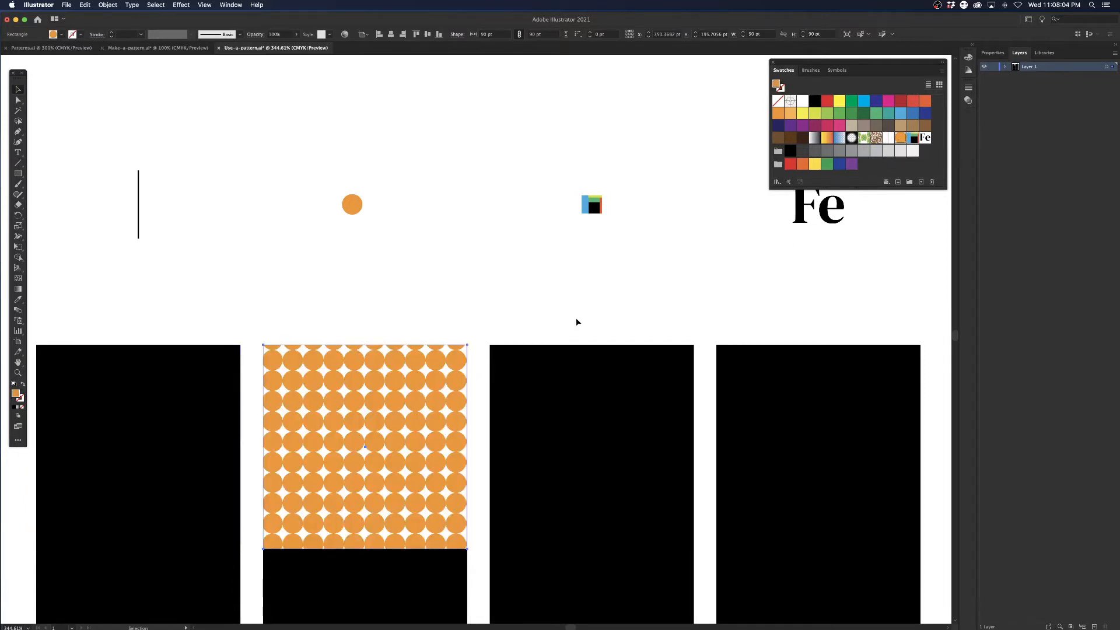
pyautogui.click(632, 382)
pyautogui.click(913, 139)
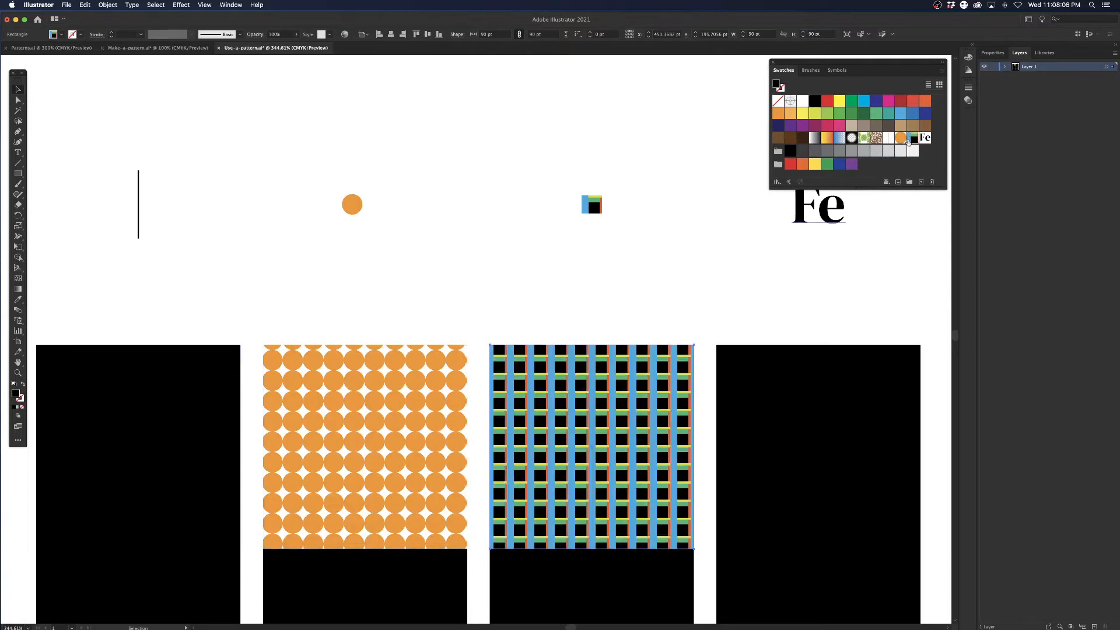
pyautogui.click(811, 377)
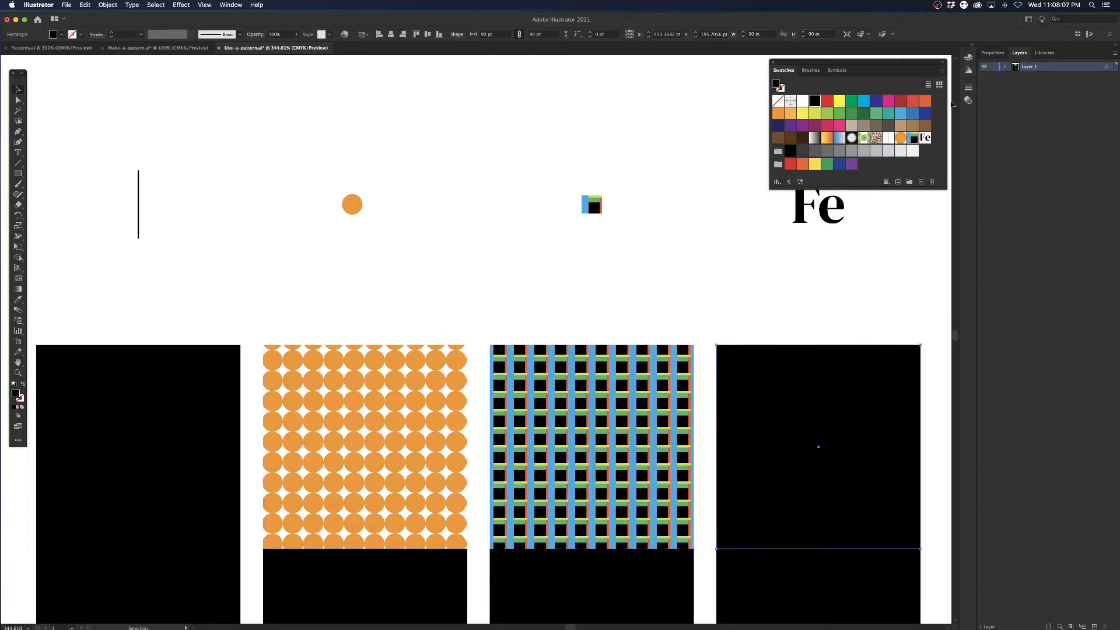
pyautogui.click(926, 138)
pyautogui.click(498, 299)
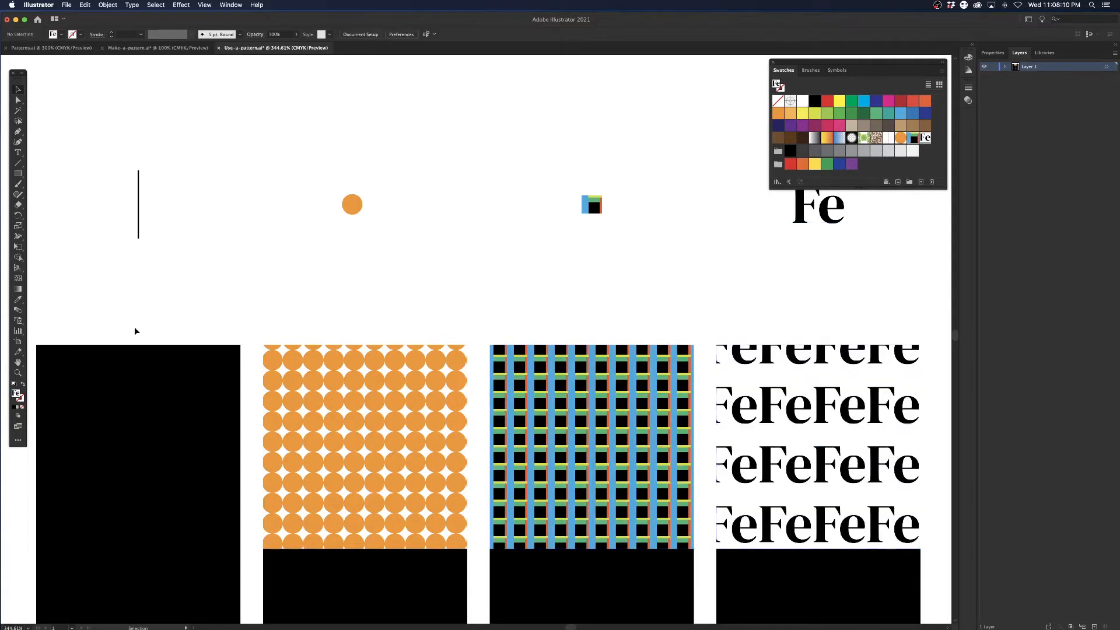
# Fill the first upper black square with the thin vertical line pattern and open that pattern for editing.
pyautogui.press('super+minus')
pyautogui.press('super+minus')
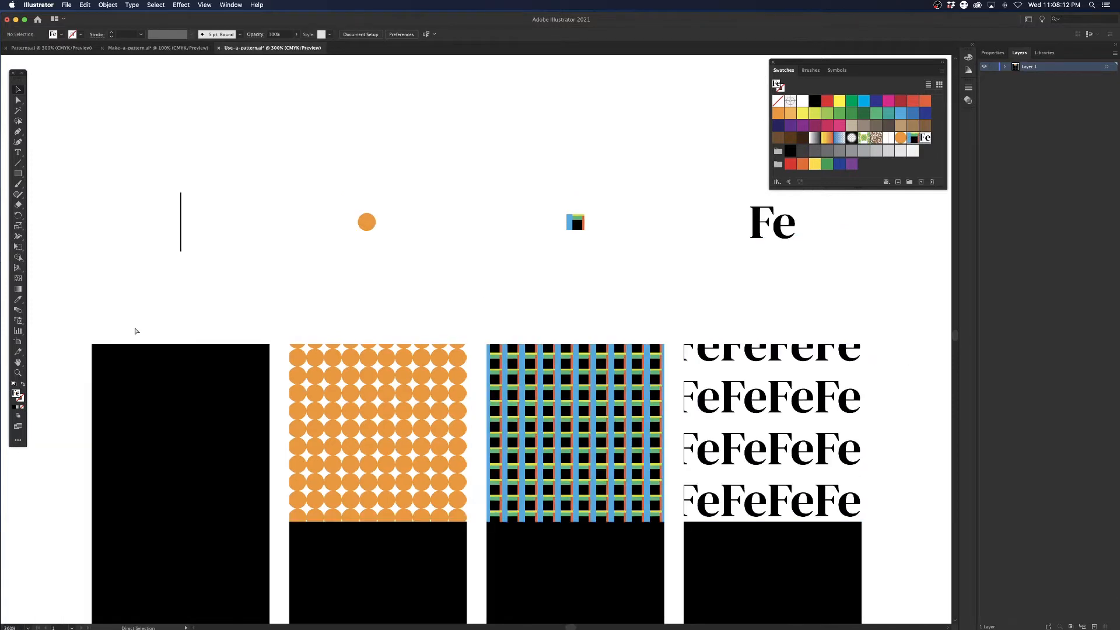
pyautogui.moveTo(299, 411); pyautogui.dragTo(245, 262)
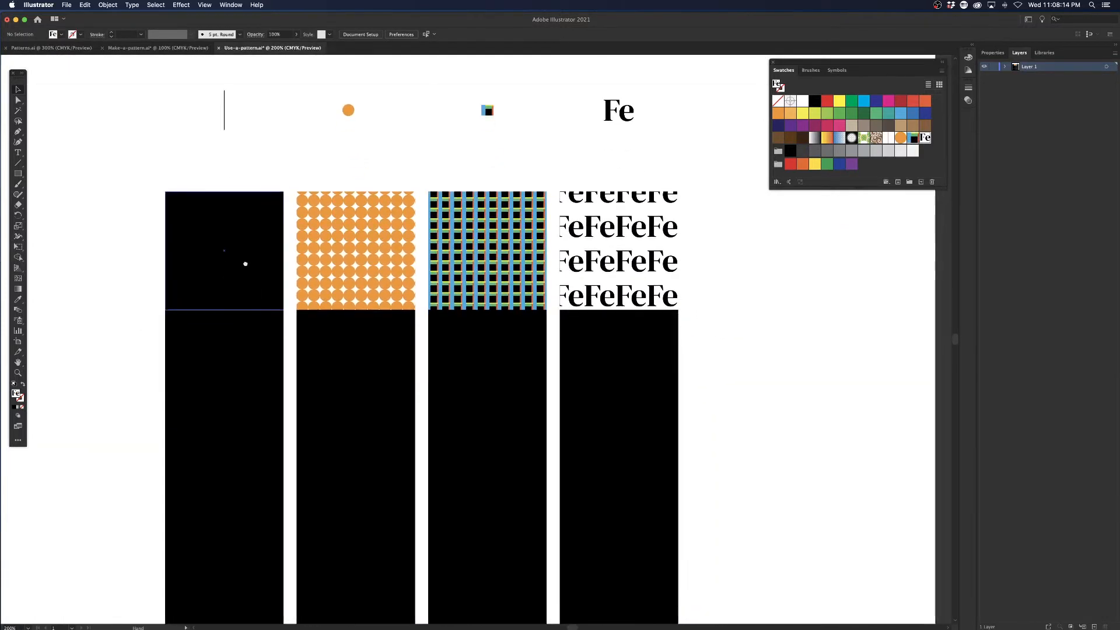
pyautogui.scroll(3, 560, 150)
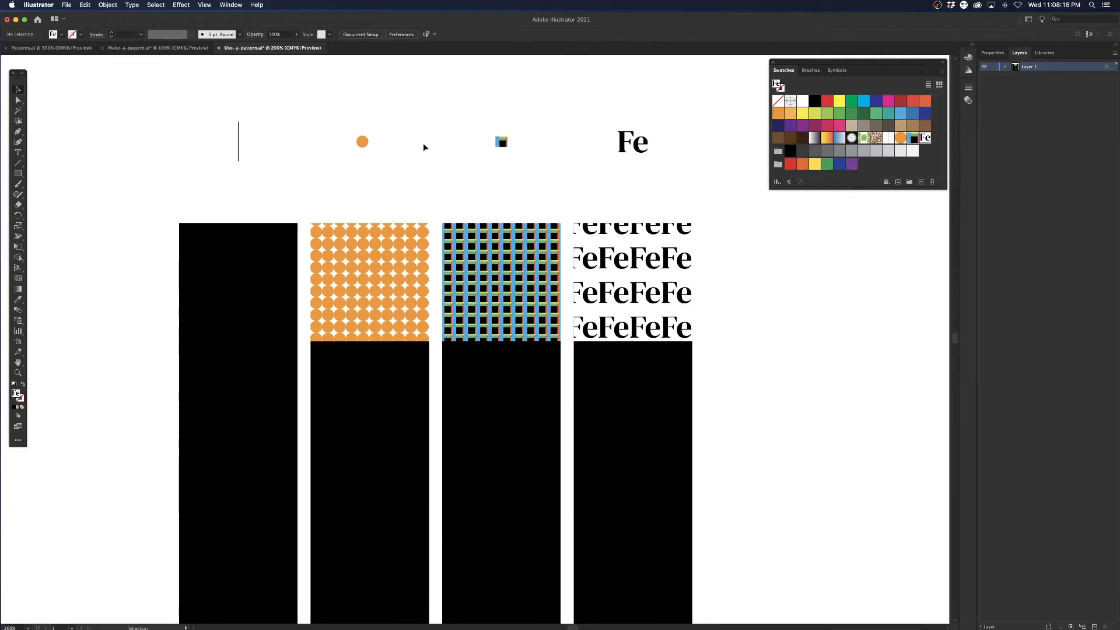
pyautogui.click(360, 138)
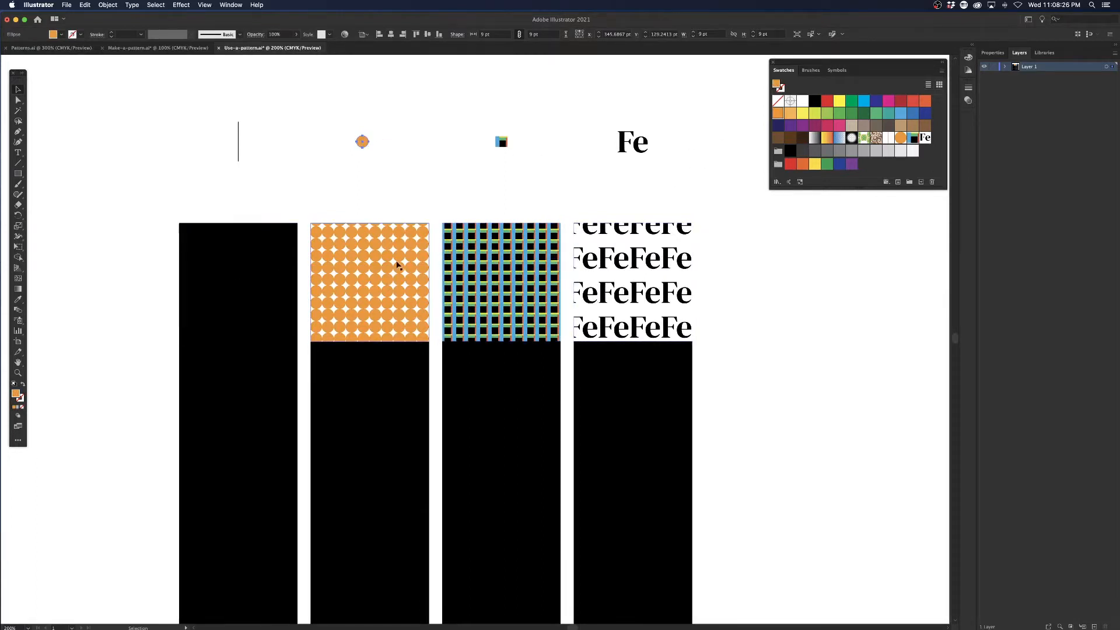
pyautogui.moveTo(398, 190); pyautogui.dragTo(448, 179)
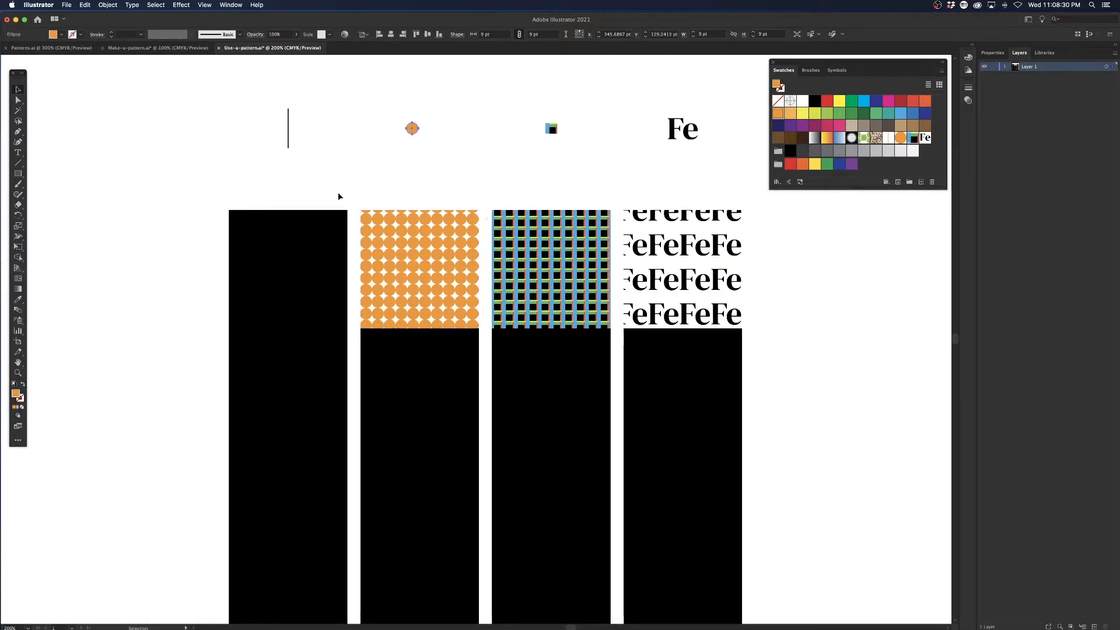
pyautogui.click(295, 252)
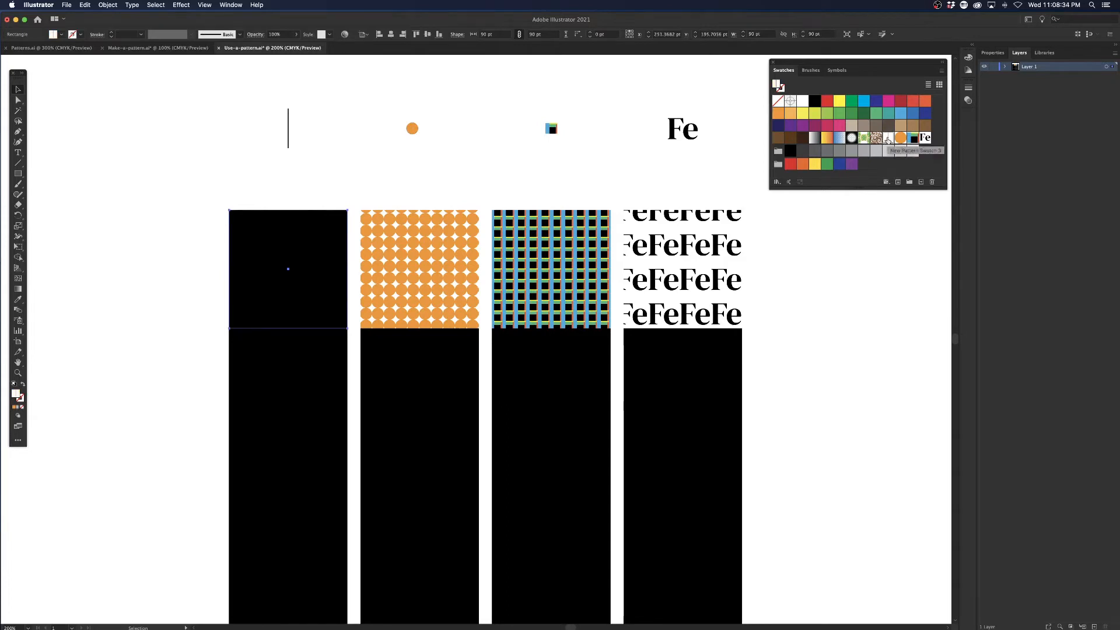
pyautogui.doubleClick(888, 139)
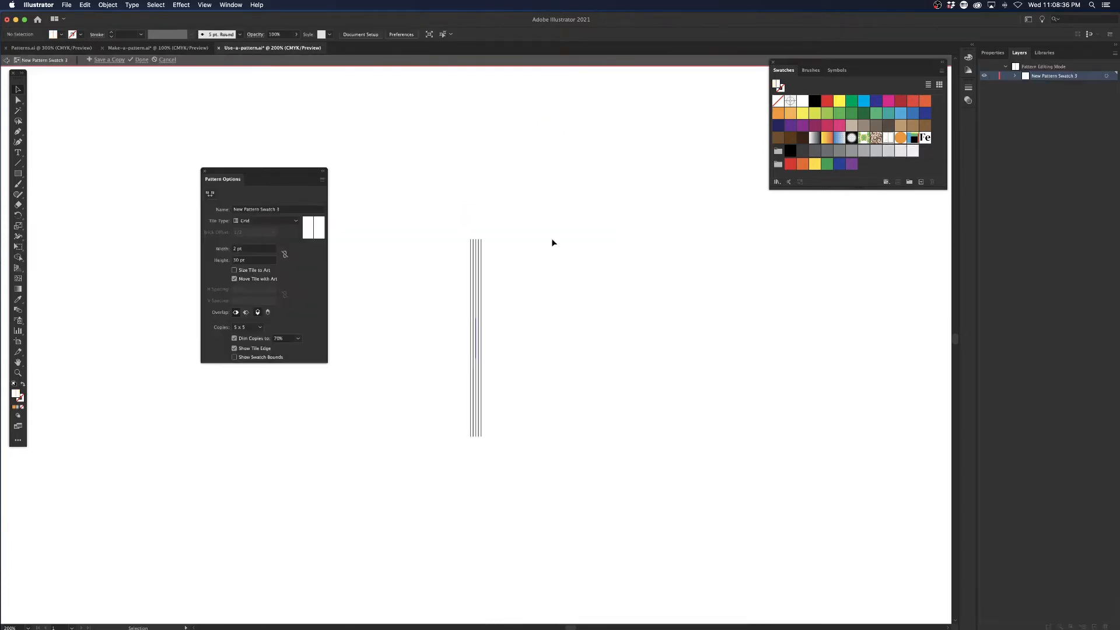
# Rename the thin vertical line pattern as Lines.
pyautogui.moveTo(313, 173); pyautogui.dragTo(292, 161)
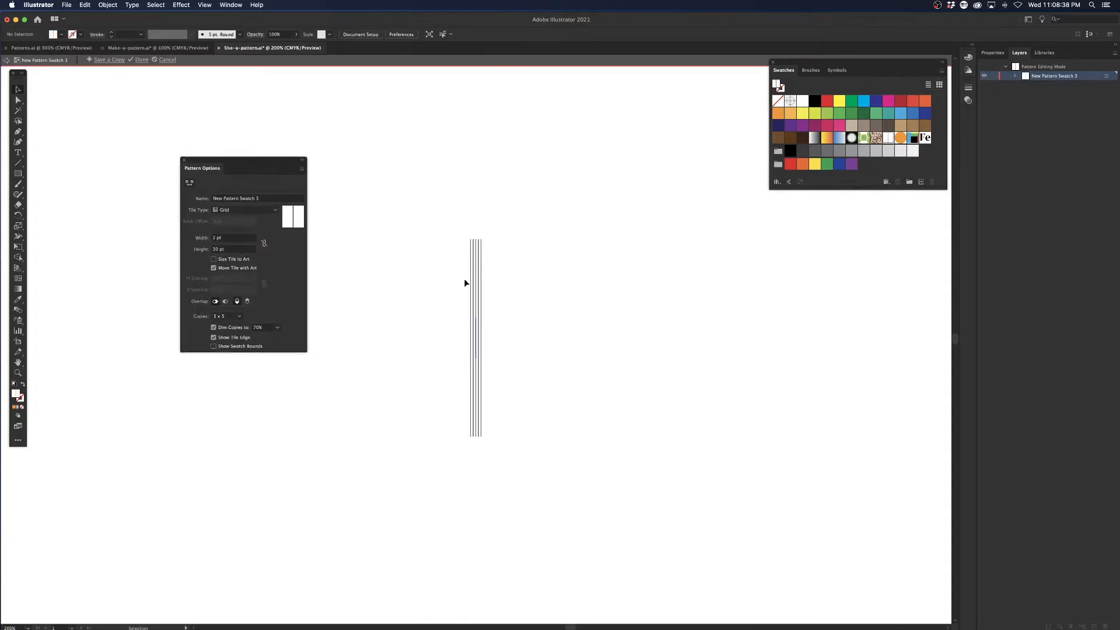
pyautogui.press('super+minus')
pyautogui.press('super+equal')
pyautogui.press('super+equal')
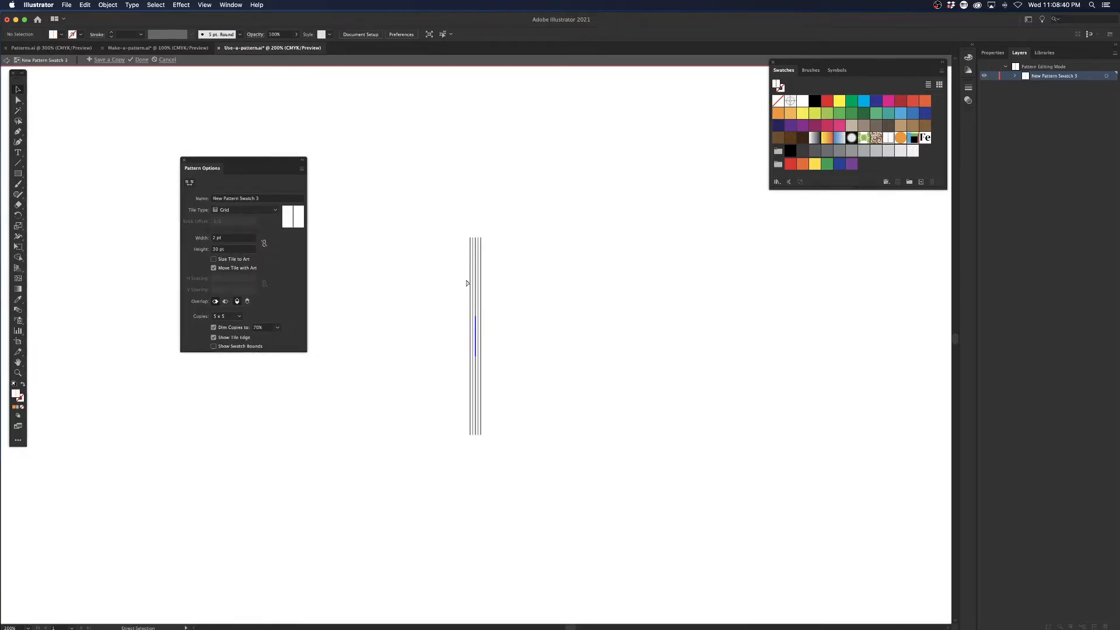
pyautogui.press('super+equal')
pyautogui.hscroll(-2, 455, 281)
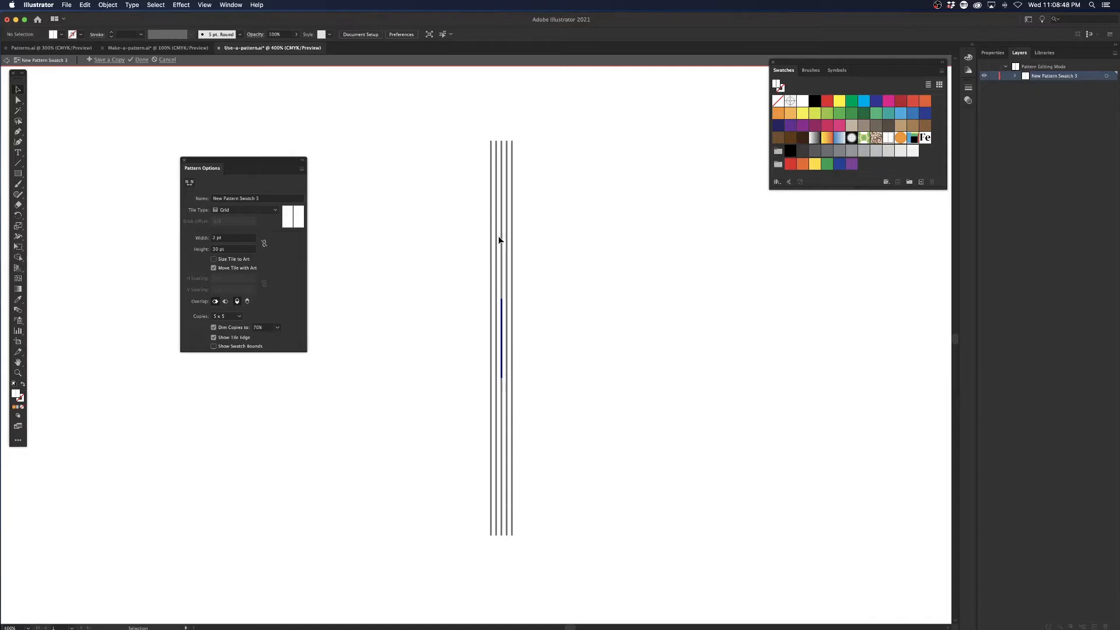
pyautogui.click(280, 199)
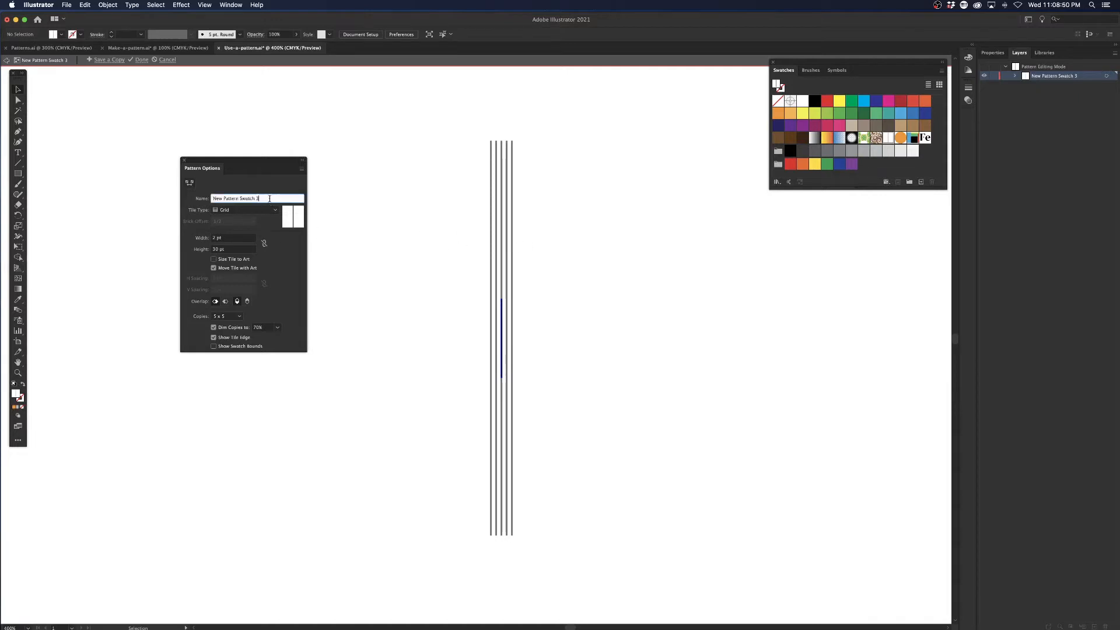
pyautogui.moveTo(279, 199); pyautogui.dragTo(171, 191)
pyautogui.write('Lines')
# Preview the Lines pattern with 9 x 9 copies dimmed to 20%, and finish pattern editing.
pyautogui.click(229, 317)
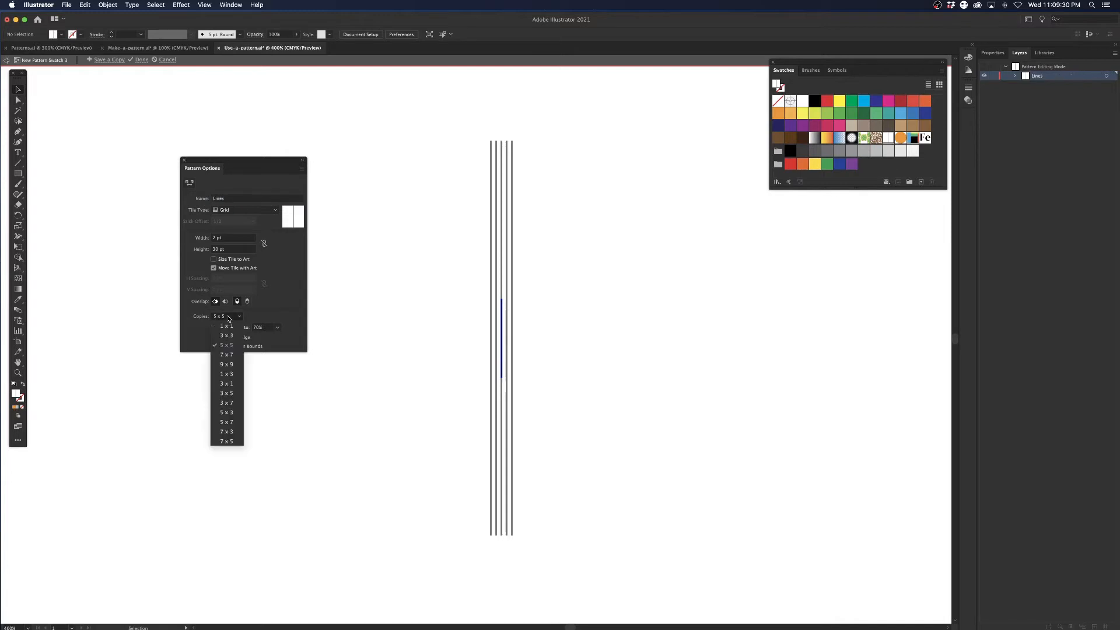
pyautogui.click(226, 365)
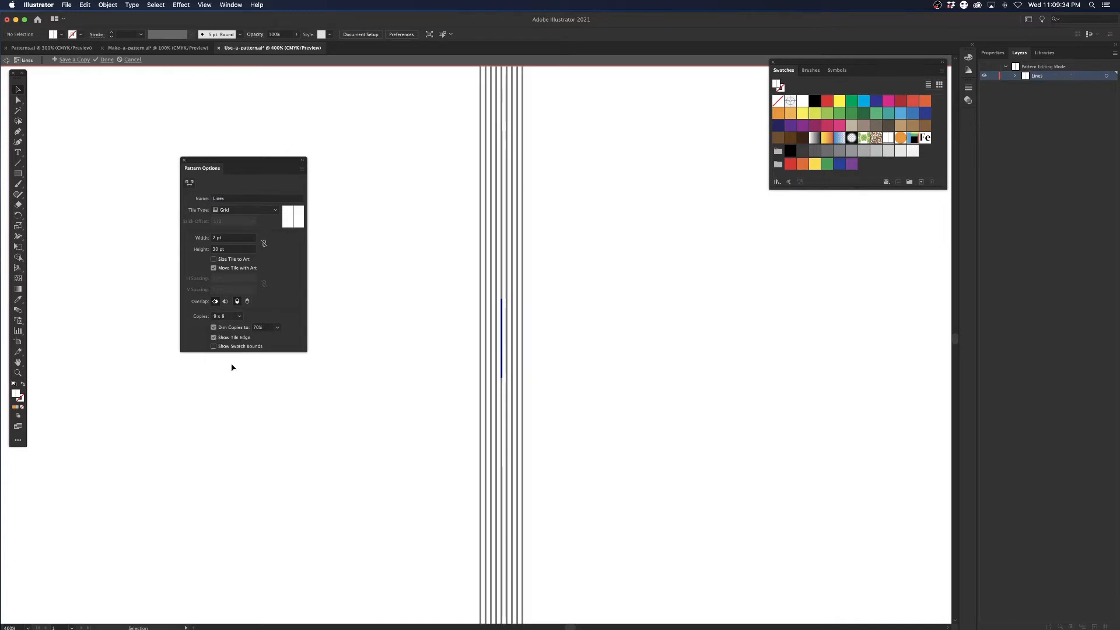
pyautogui.click(278, 327)
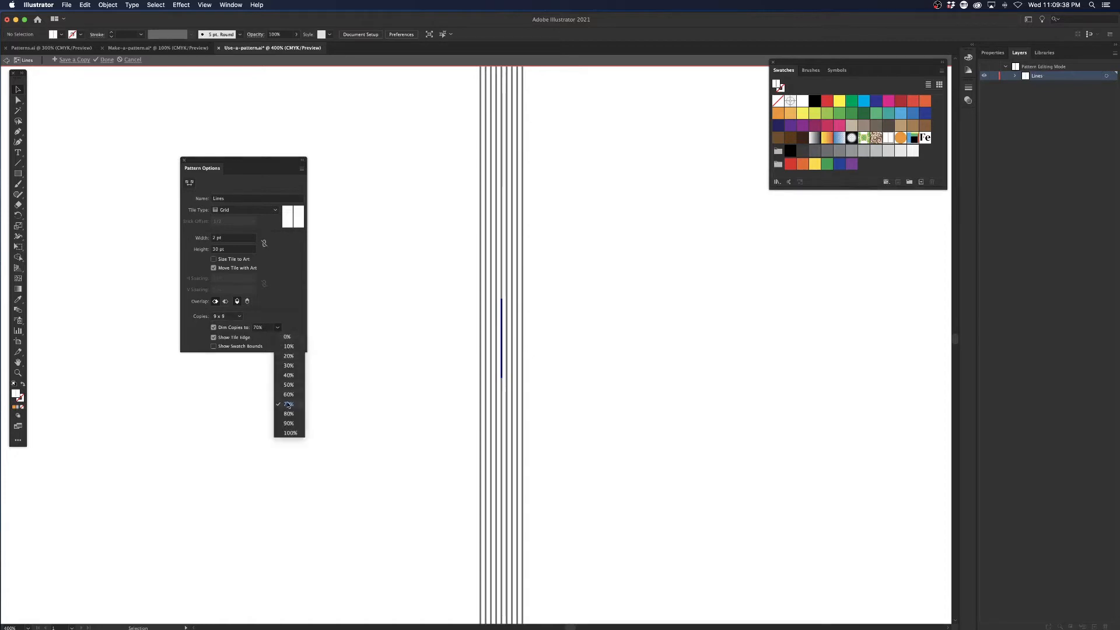
pyautogui.click(287, 366)
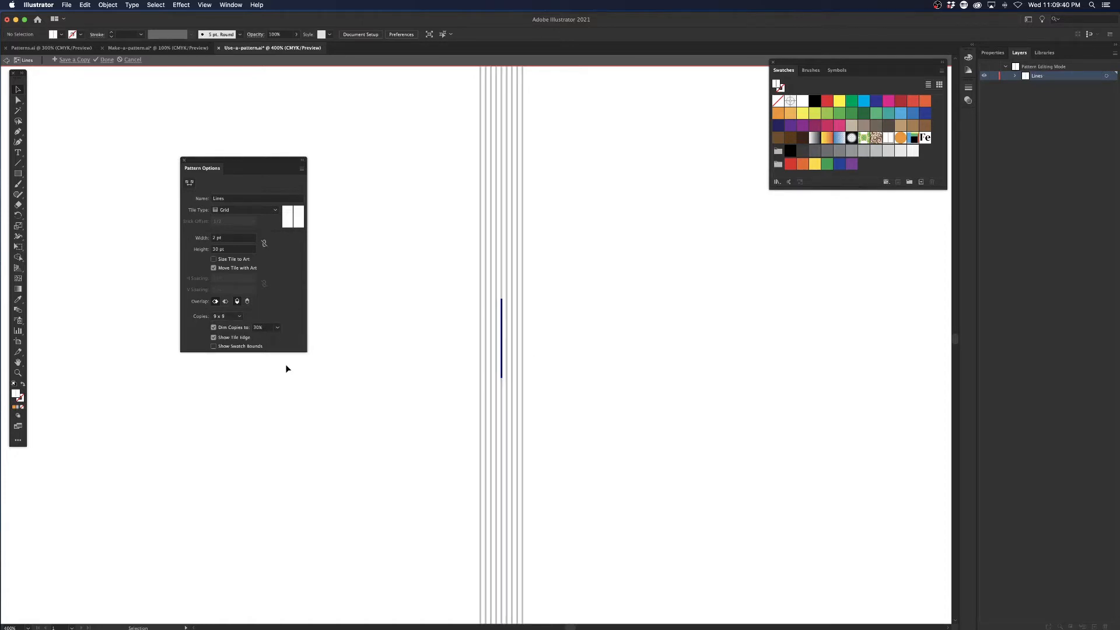
pyautogui.click(277, 328)
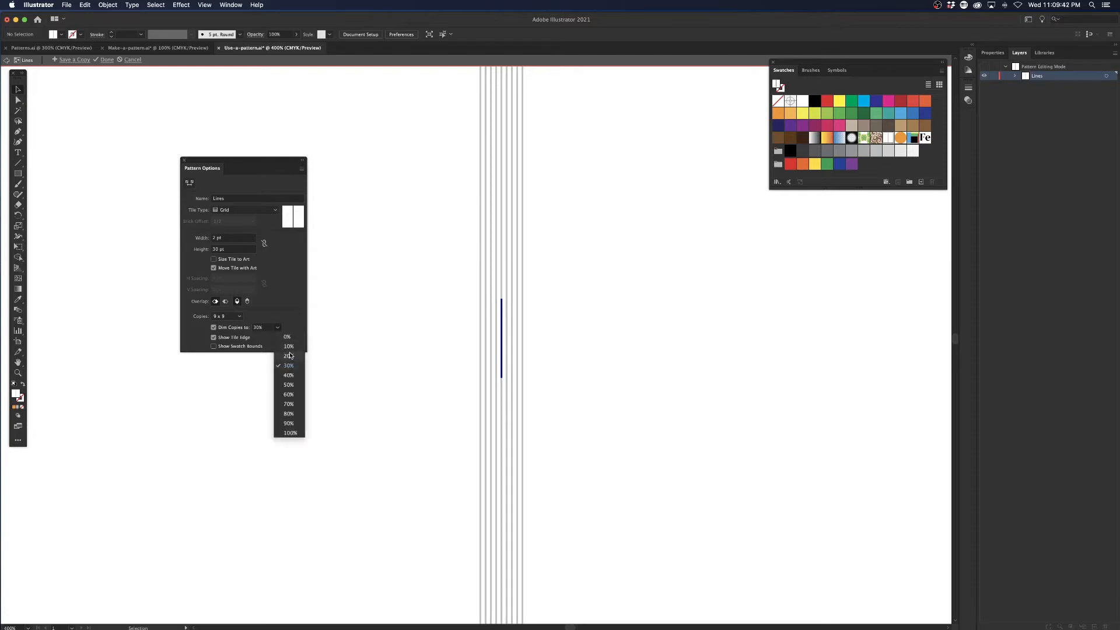
pyautogui.click(289, 356)
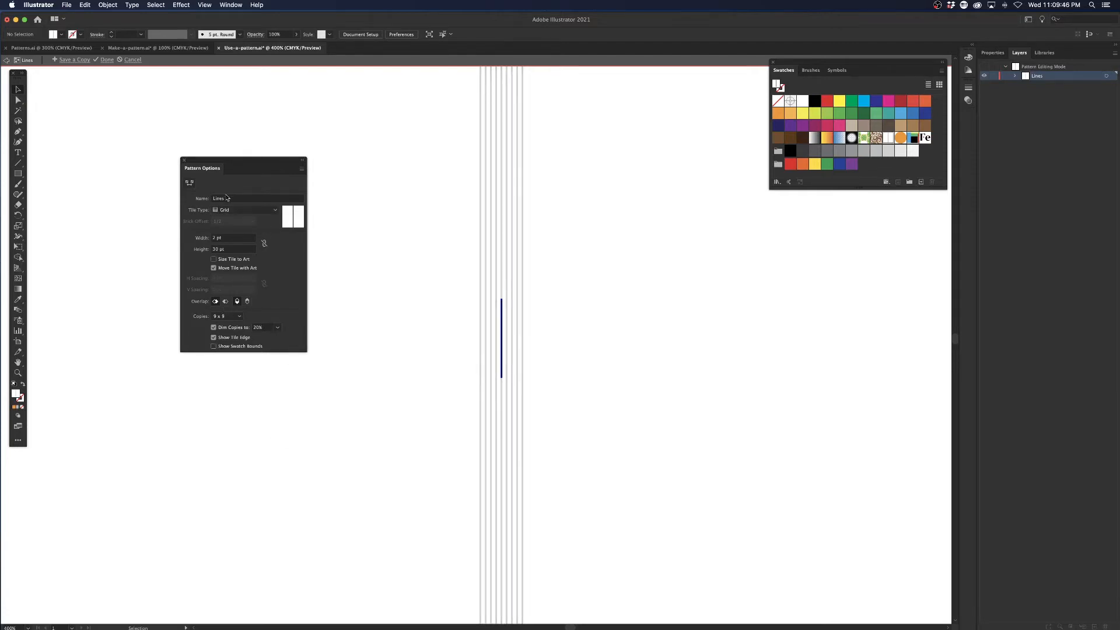
pyautogui.click(107, 60)
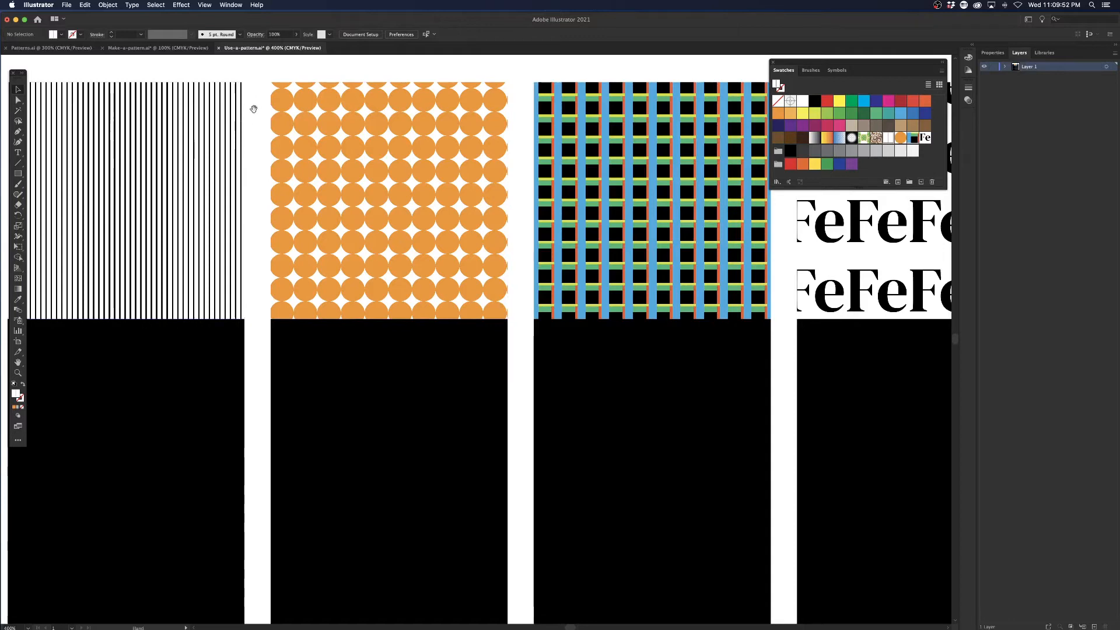
# Reopen the Lines pattern used by the first square for editing and select its black line.
pyautogui.moveTo(253, 107); pyautogui.dragTo(297, 157)
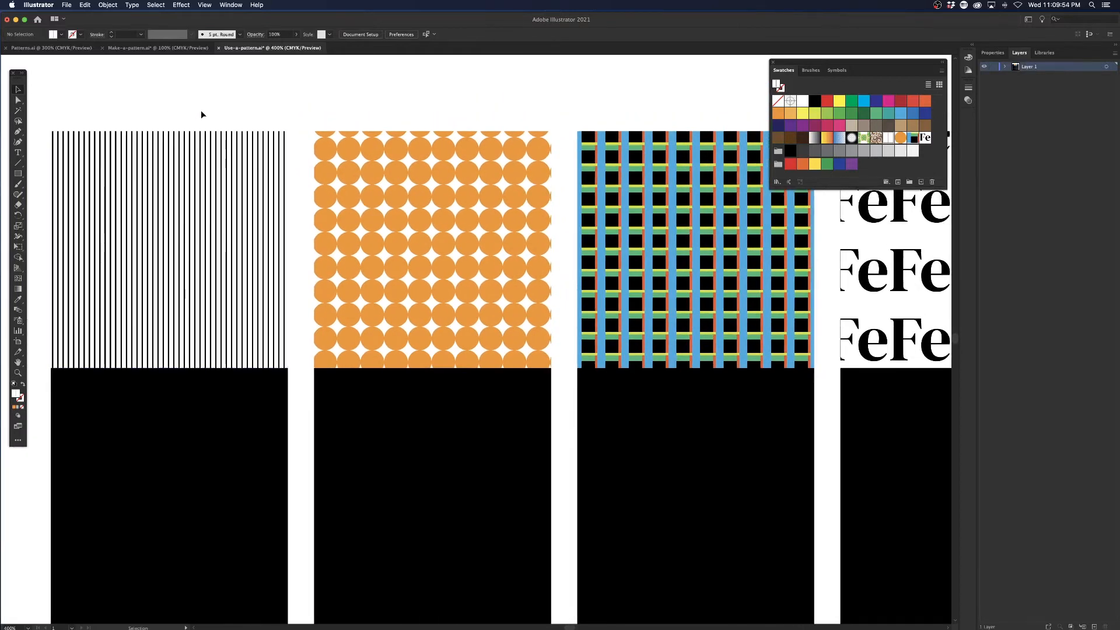
pyautogui.click(249, 168)
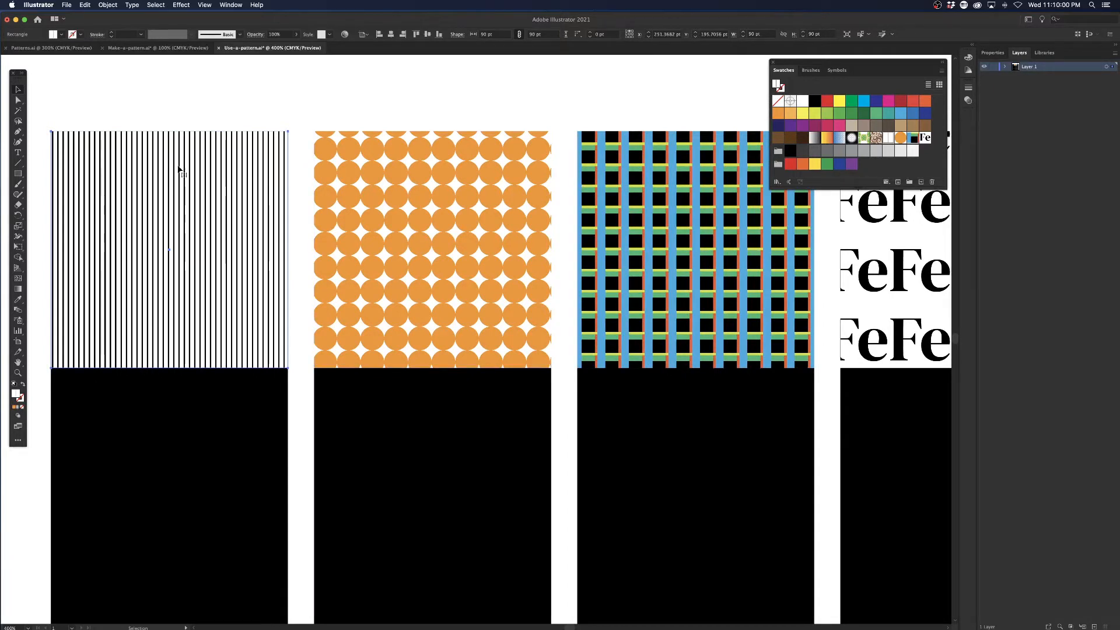
pyautogui.doubleClick(889, 137)
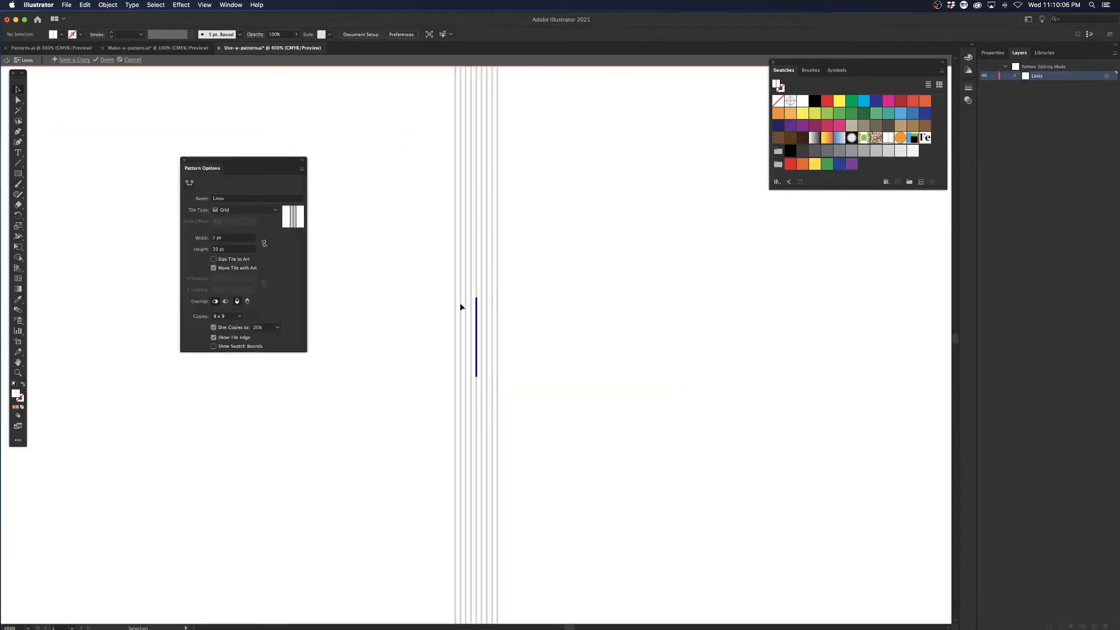
pyautogui.moveTo(466, 315); pyautogui.dragTo(526, 397)
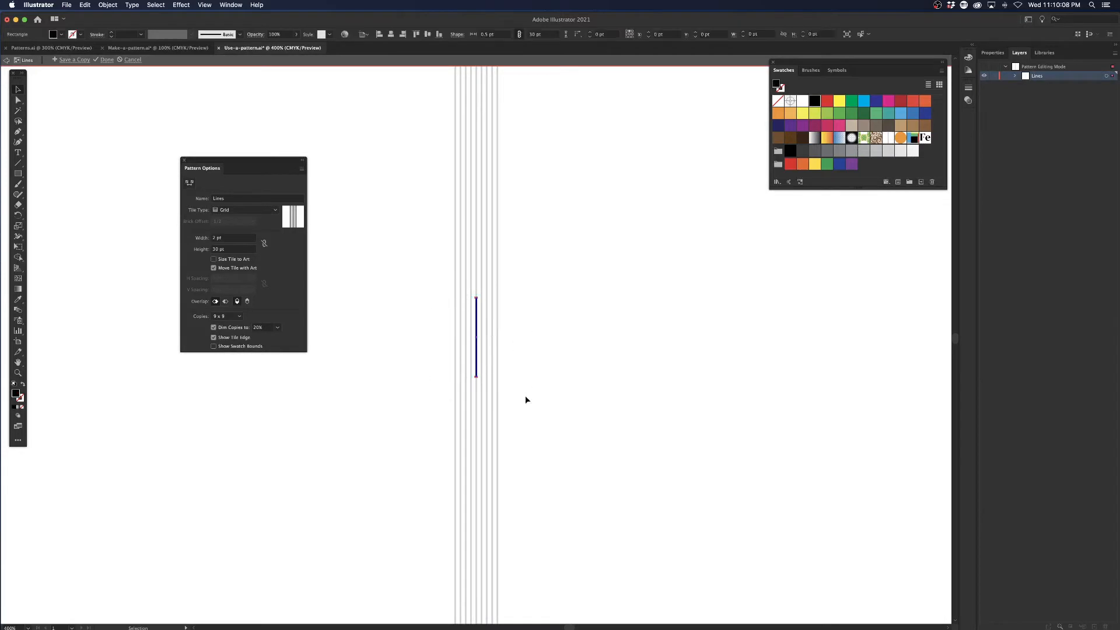
# Try a tile width of 3 pt for the Lines pattern, and settle on 4 pt.
pyautogui.click(230, 239)
pyautogui.write('3')
pyautogui.press('Return')
pyautogui.click(229, 239)
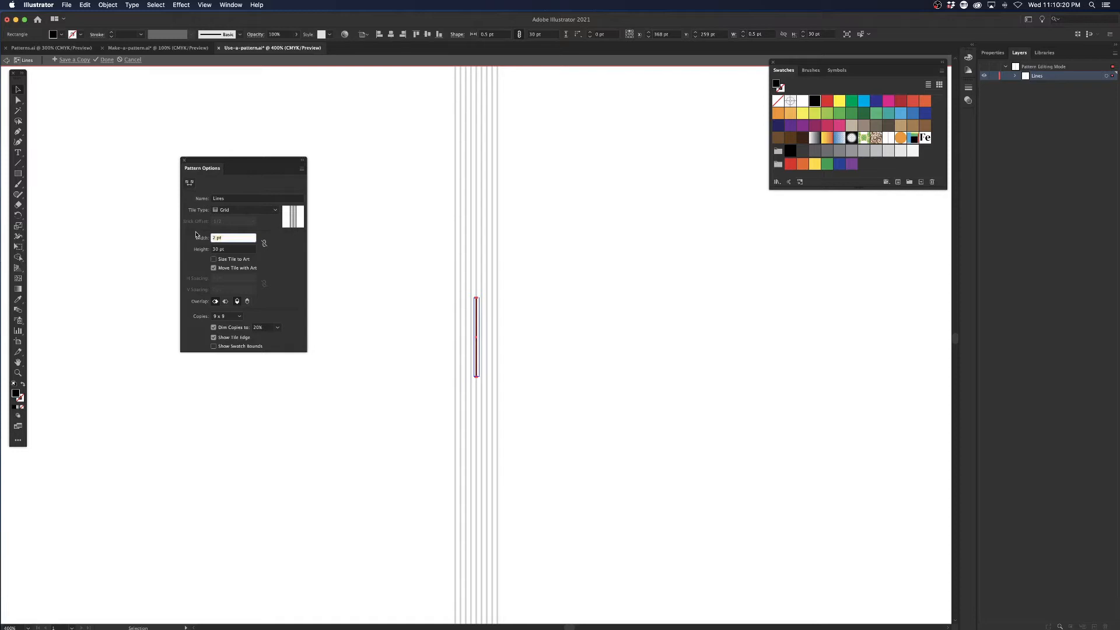
pyautogui.write('4')
pyautogui.press('Return')
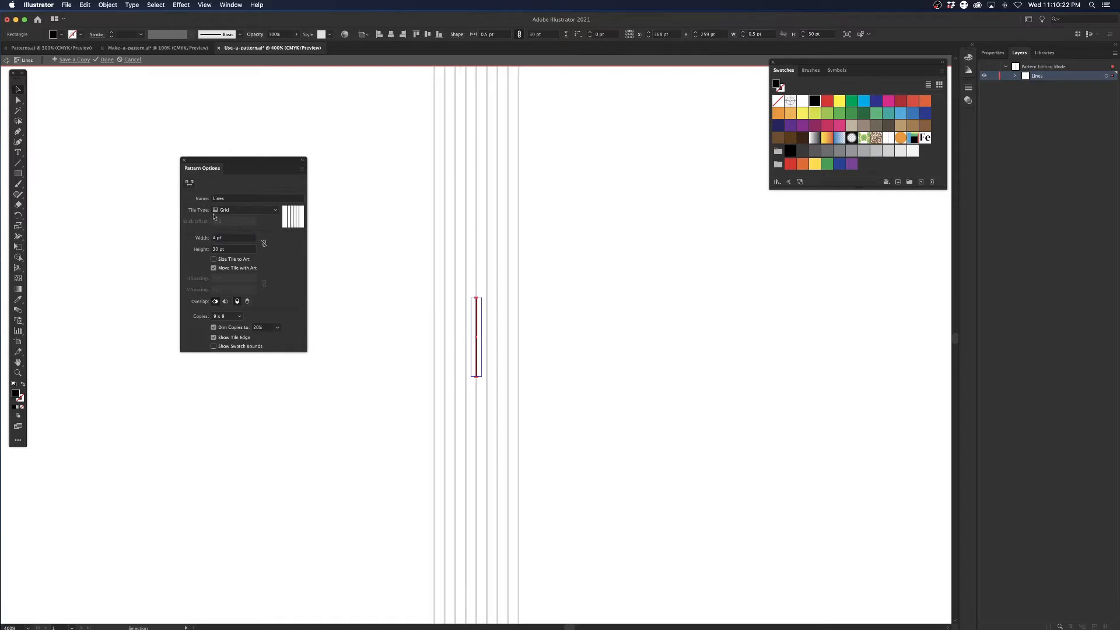
# Finish editing the Lines pattern, and open the orange circle pattern used by the second square for editing.
pyautogui.click(108, 60)
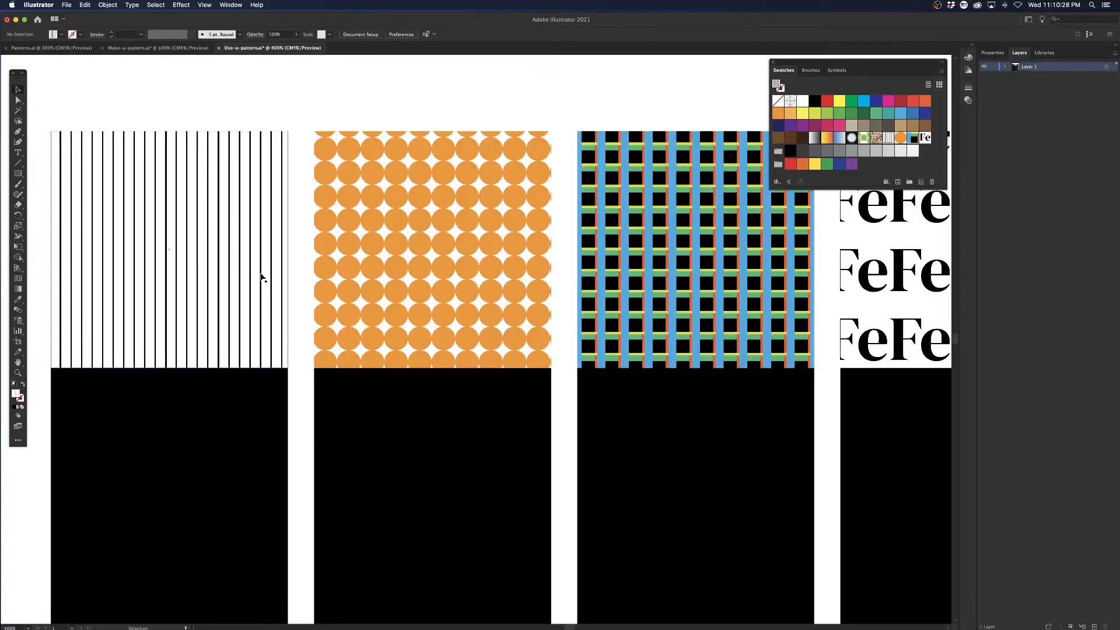
pyautogui.hscroll(5, 514, 221)
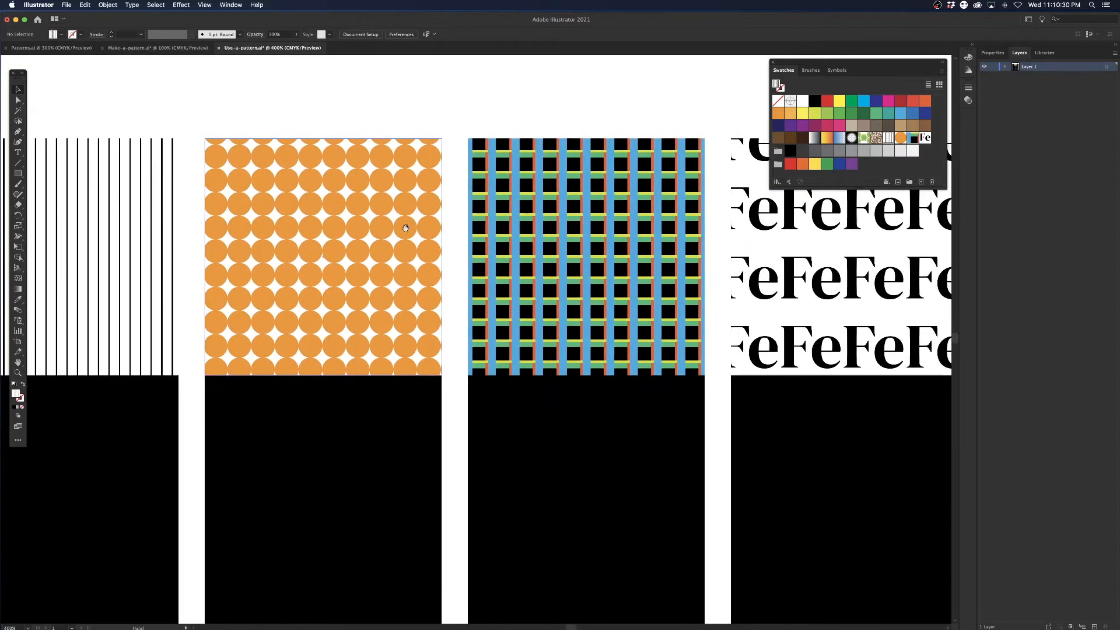
pyautogui.click(345, 185)
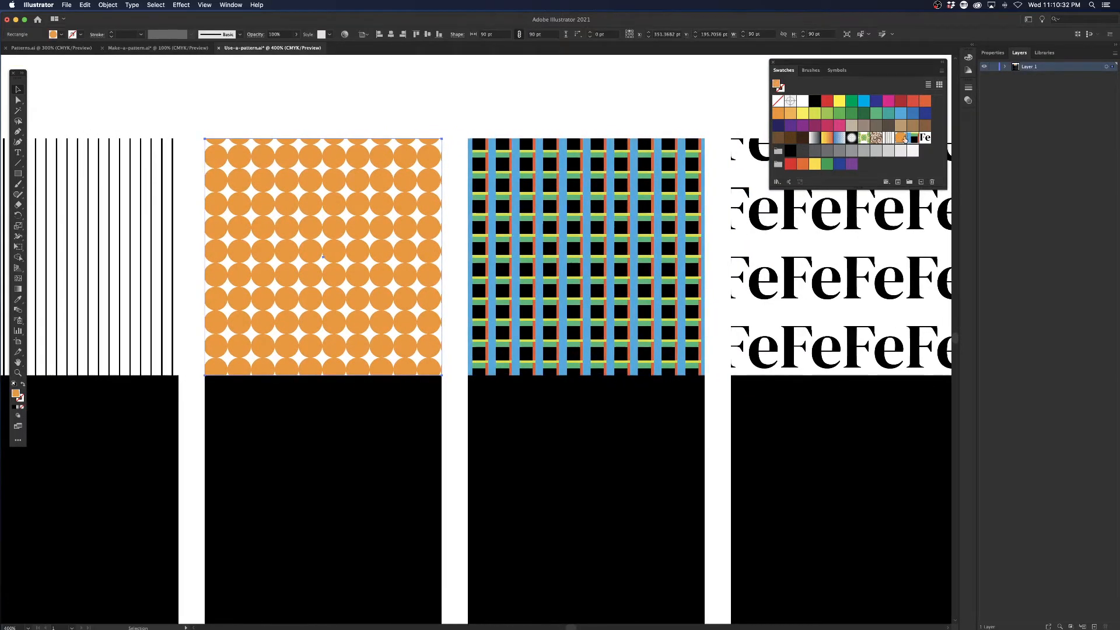
pyautogui.doubleClick(905, 139)
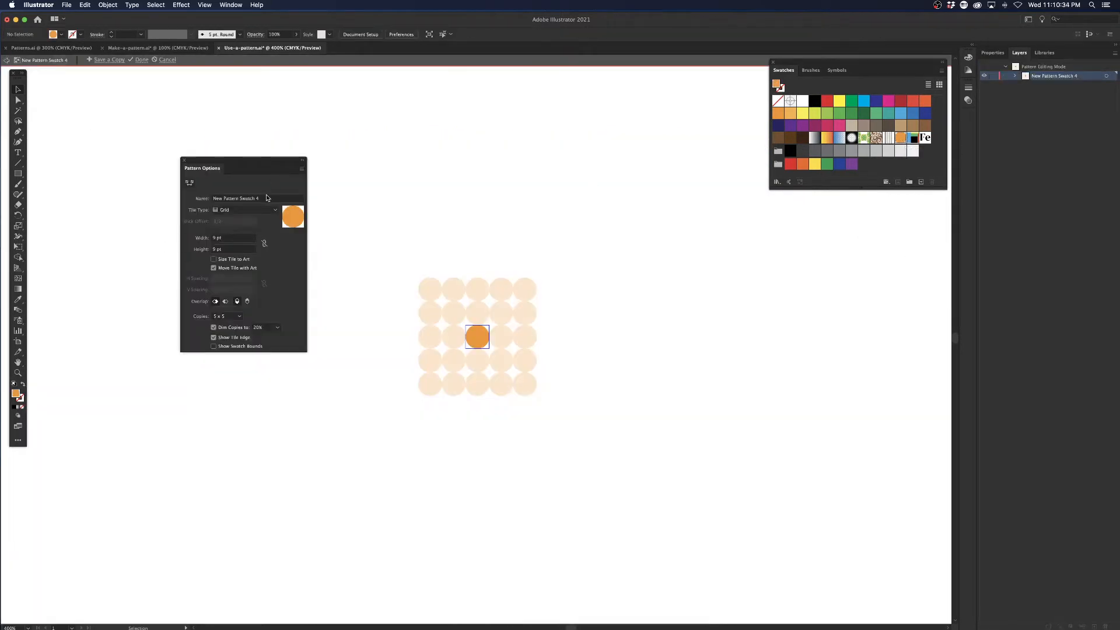
# Rename the orange circle pattern as Orange-Circle.
pyautogui.click(266, 199)
pyautogui.write('Orange')
pyautogui.write('-Circle')
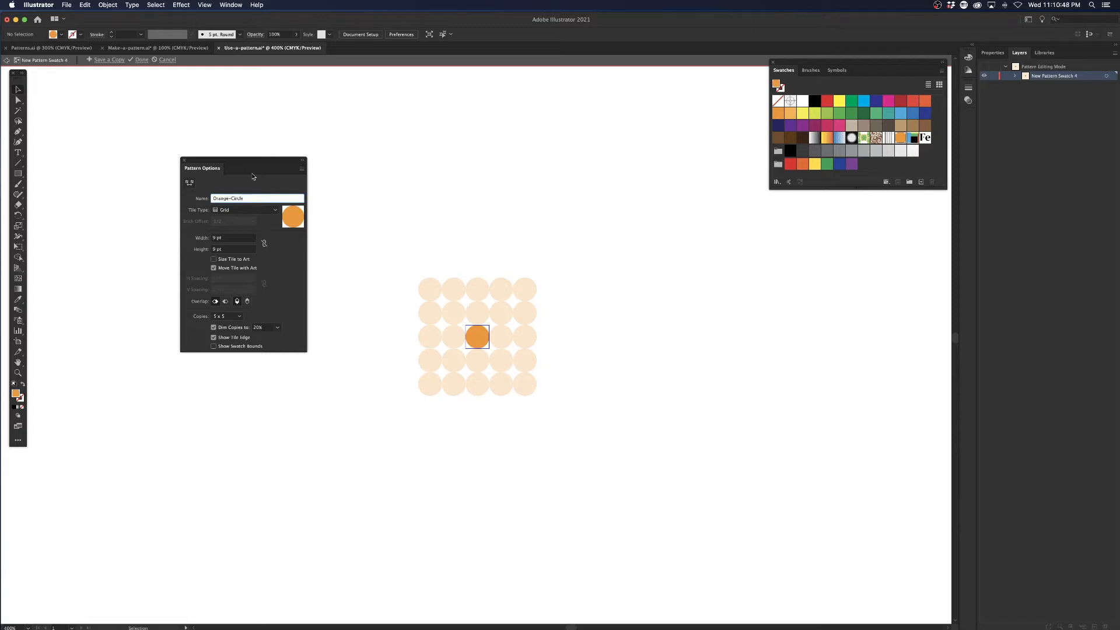
# Try the Brick by Row and Brick by Column tile types on Orange-Circle, and return to Brick by Row with a 1/2 brick offset.
pyautogui.click(242, 212)
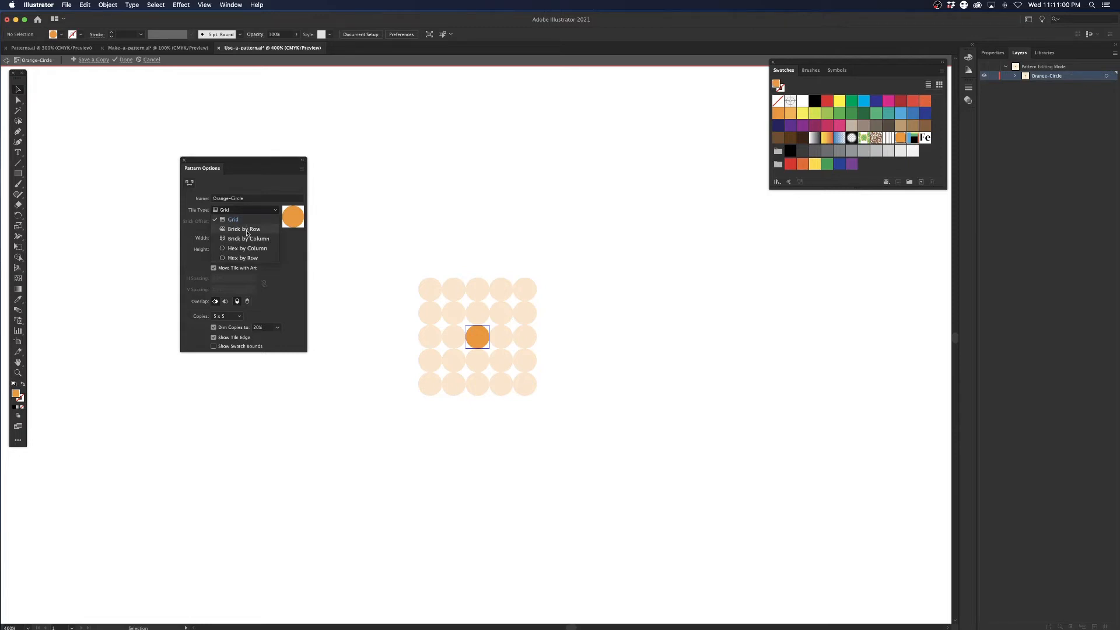
pyautogui.click(247, 230)
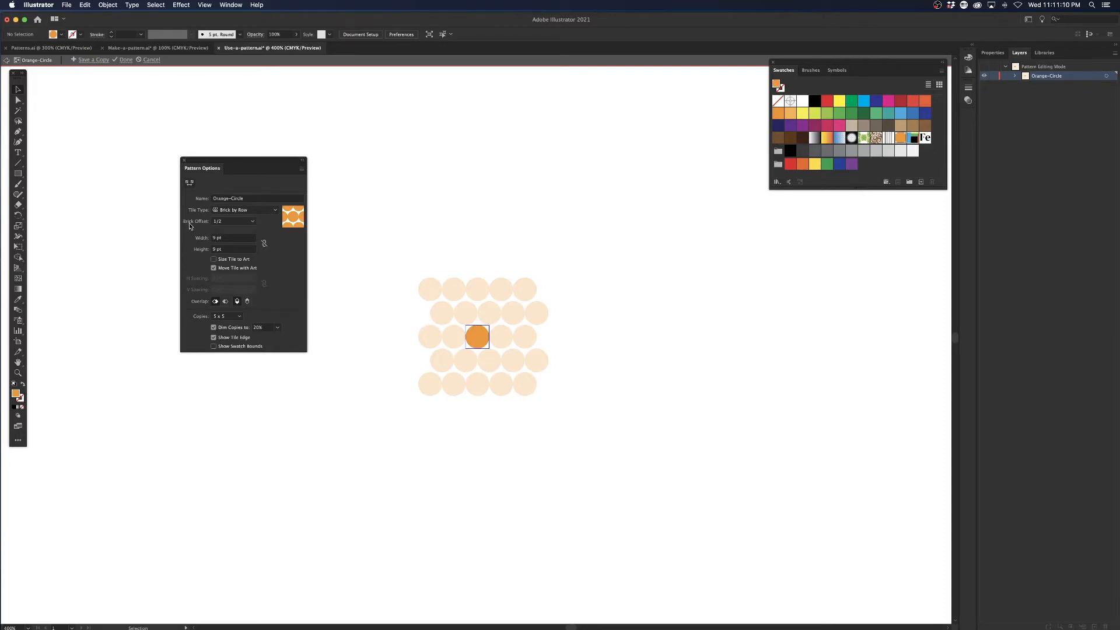
pyautogui.click(264, 212)
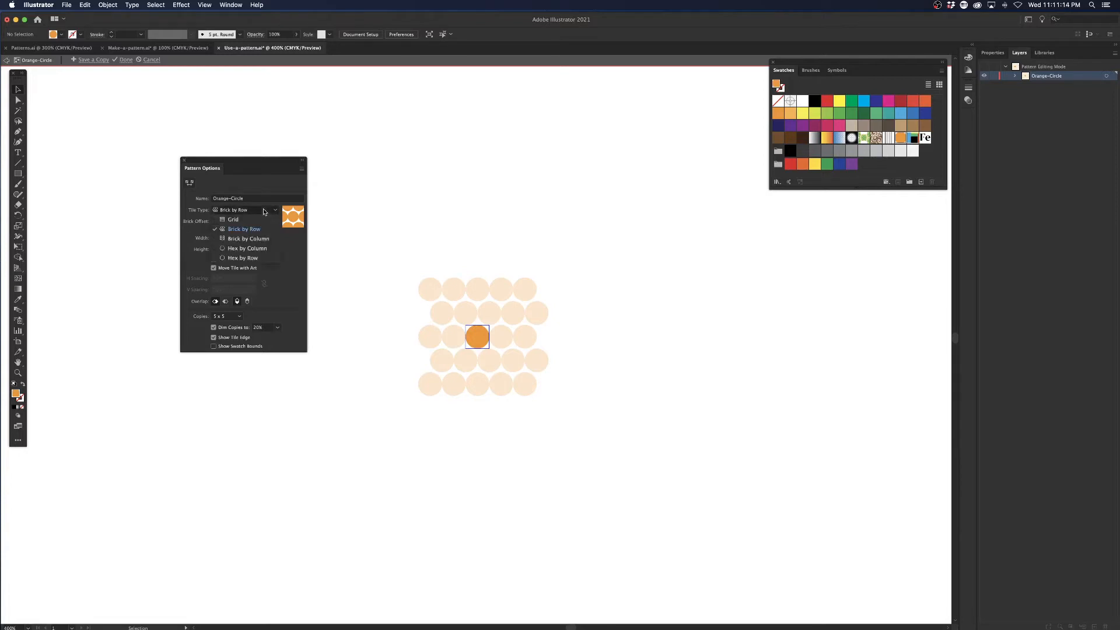
pyautogui.click(261, 240)
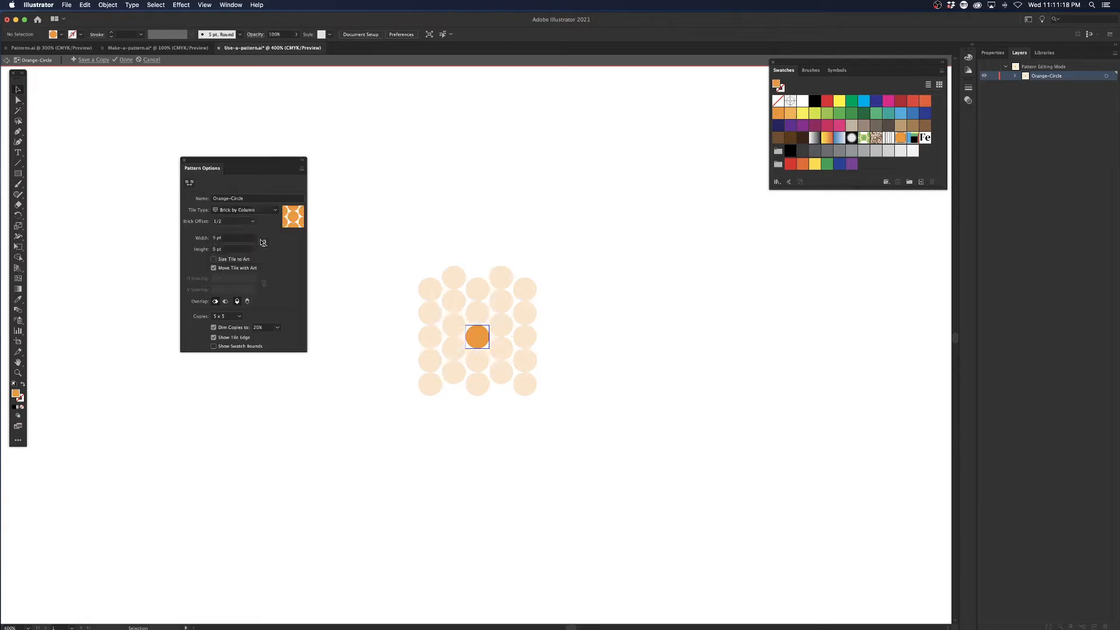
pyautogui.click(248, 222)
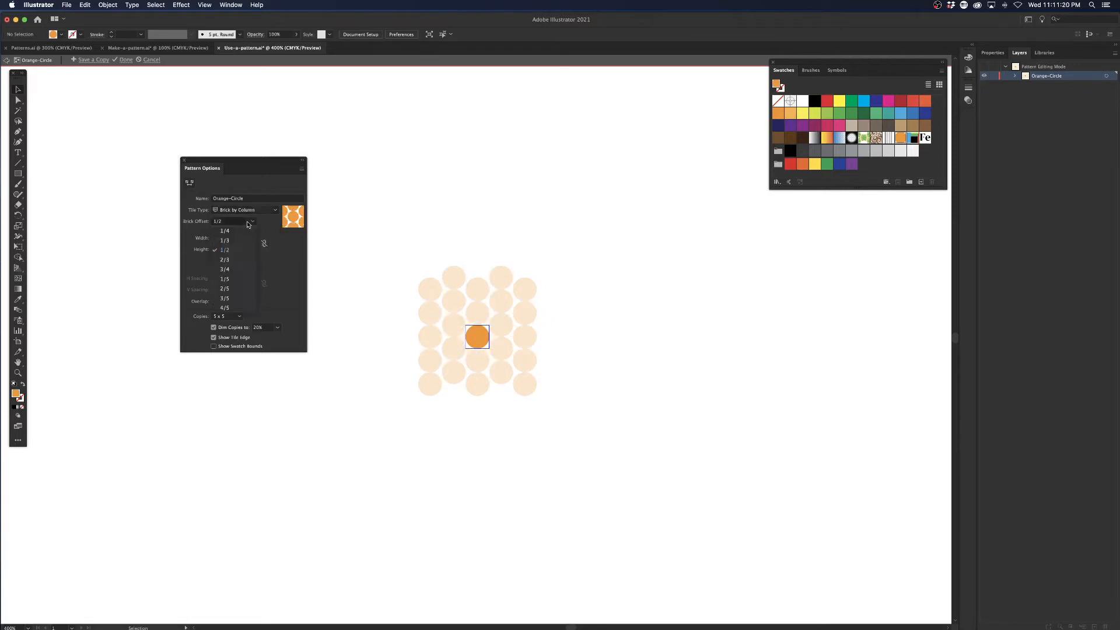
pyautogui.click(262, 211)
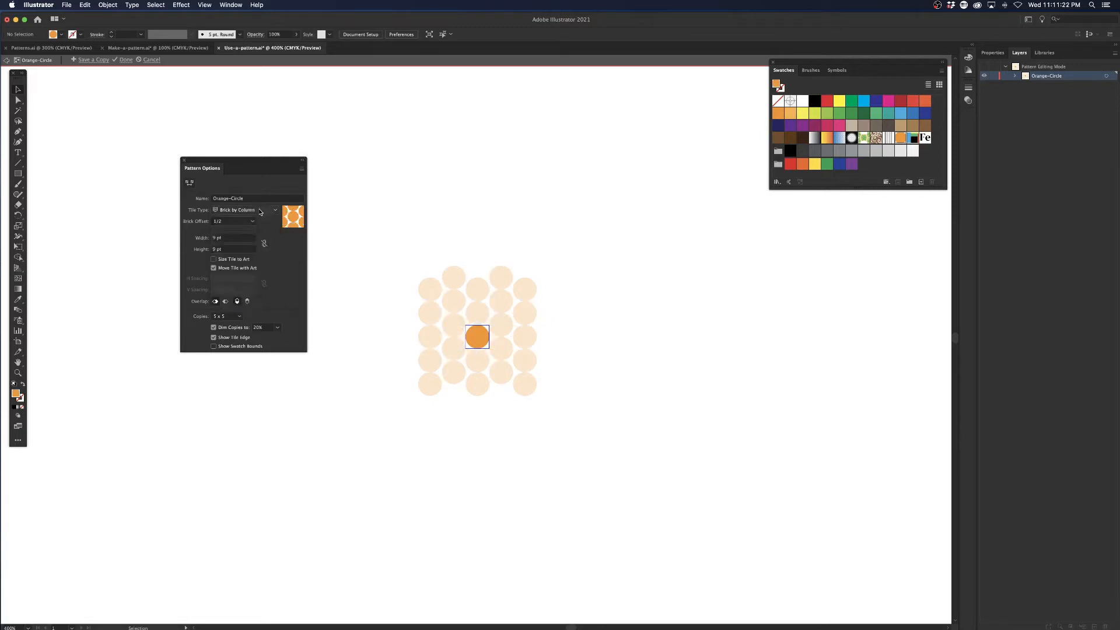
pyautogui.click(261, 212)
pyautogui.click(257, 233)
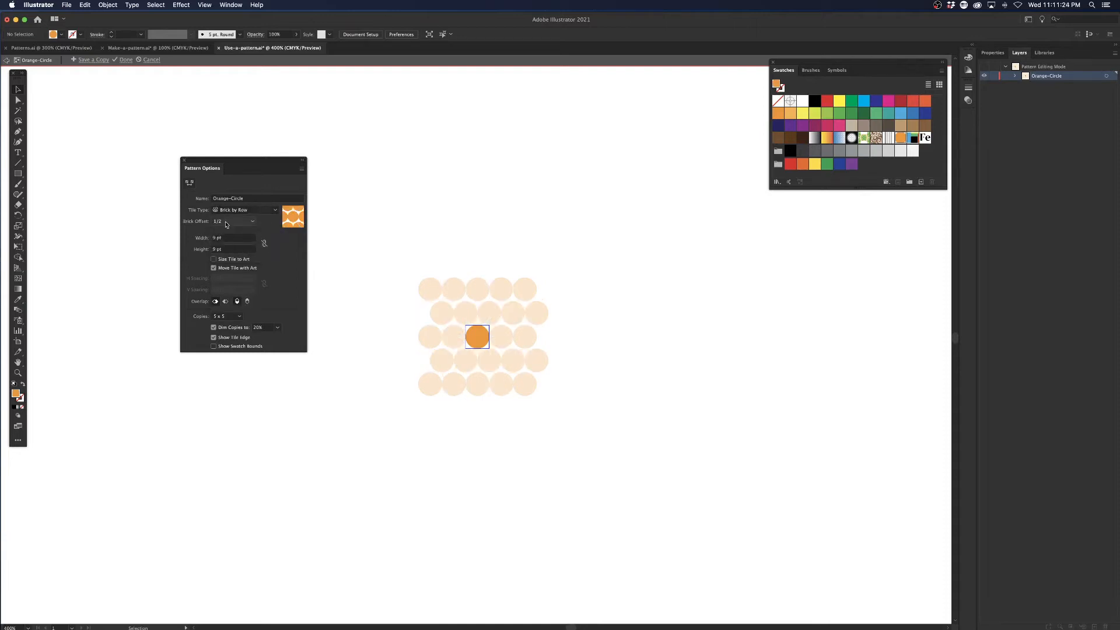
pyautogui.click(242, 223)
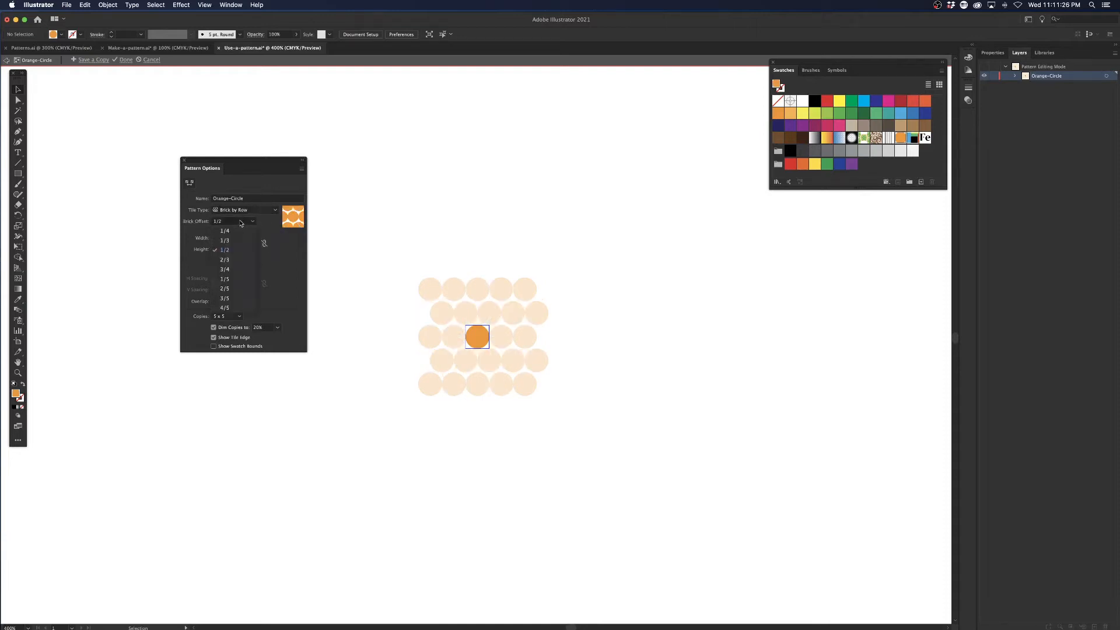
pyautogui.click(234, 251)
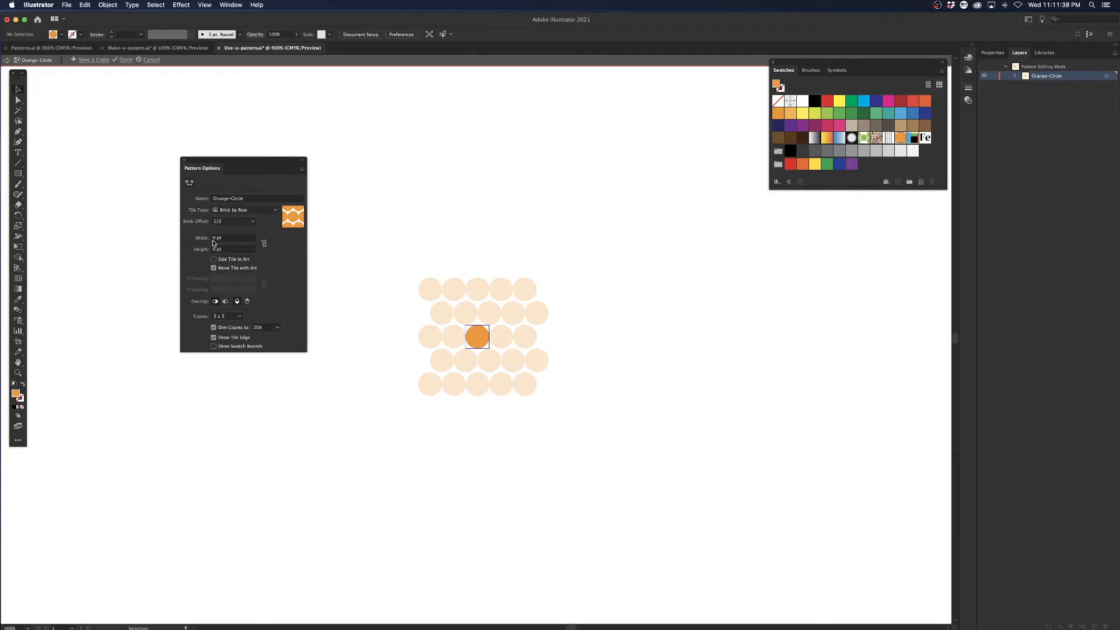
# Try brick offsets of 1/4, 1/3, 1/2, 1/5 and 3/4 on the Orange-Circle pattern, and return to 1/2.
pyautogui.click(251, 222)
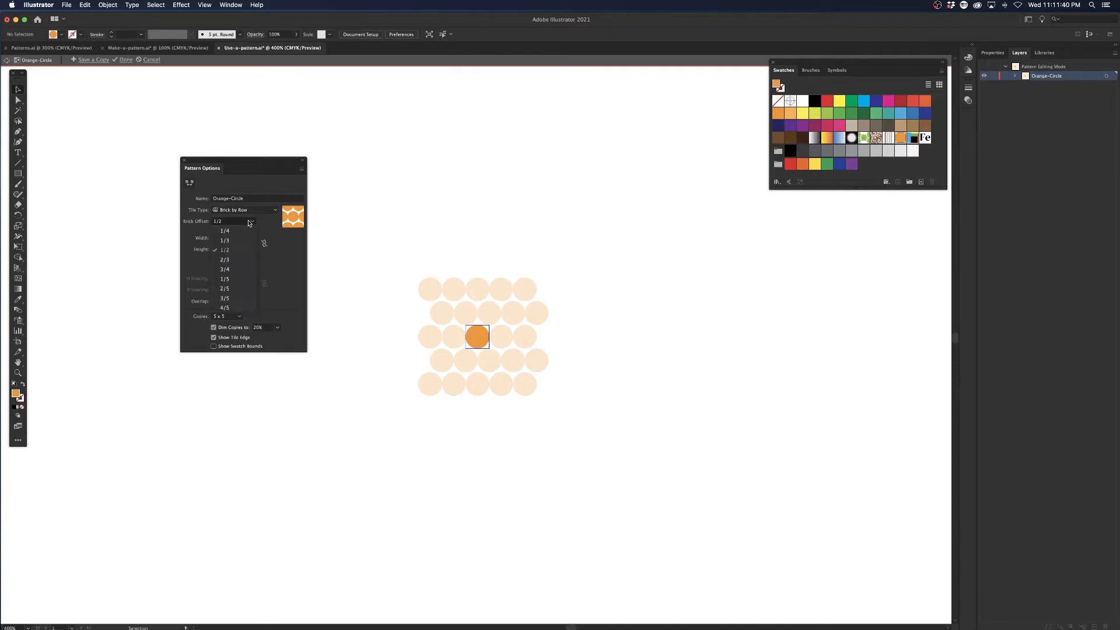
pyautogui.click(238, 231)
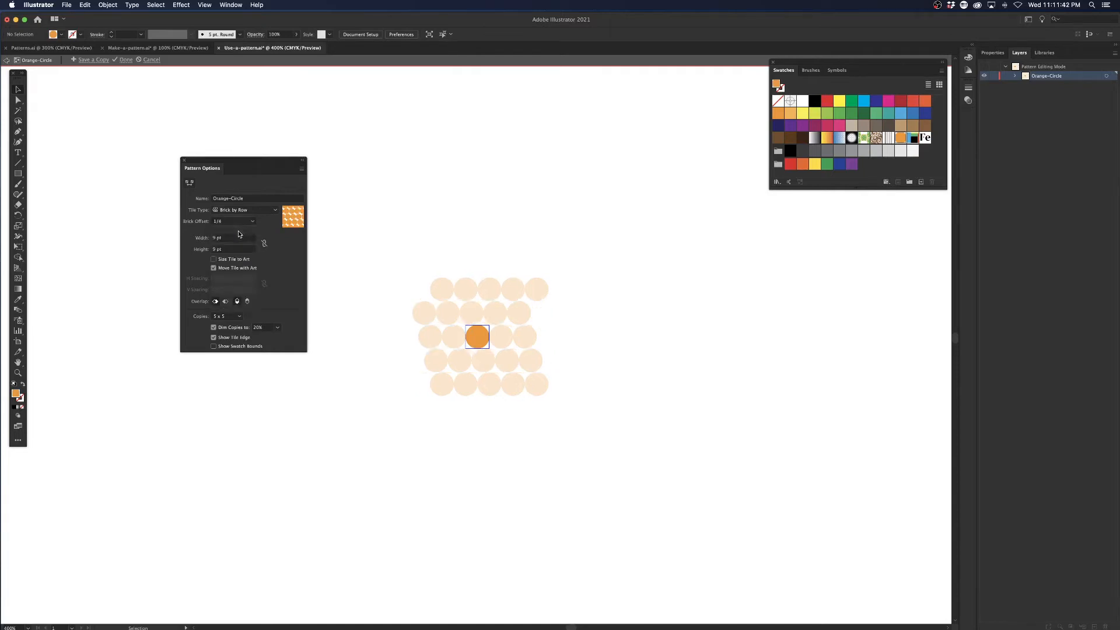
pyautogui.click(250, 222)
pyautogui.click(251, 229)
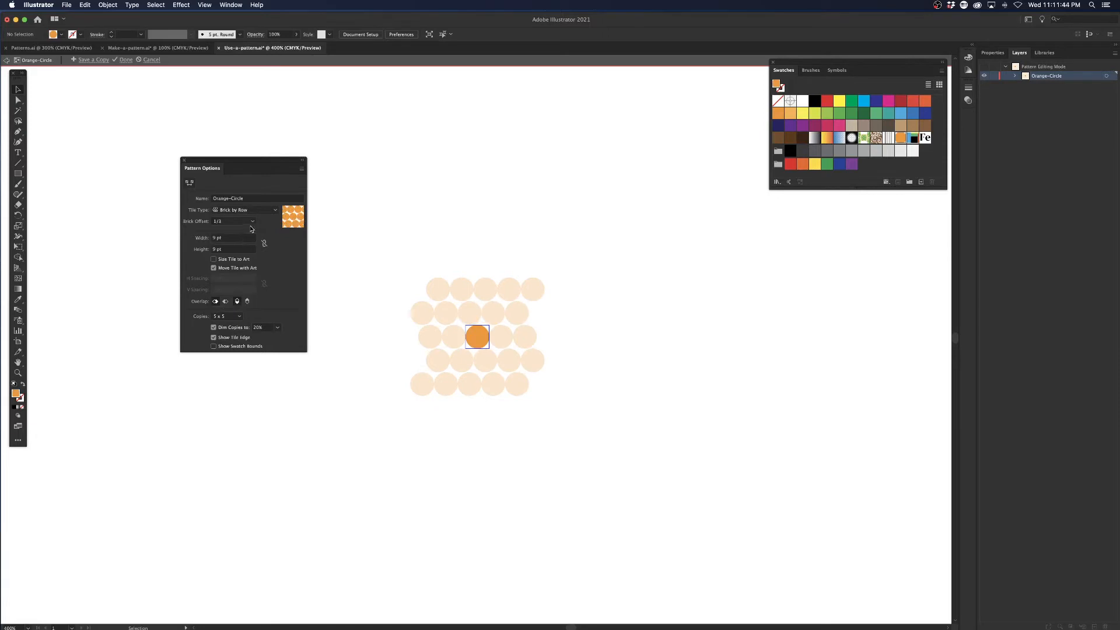
pyautogui.click(250, 222)
pyautogui.click(237, 250)
pyautogui.click(244, 221)
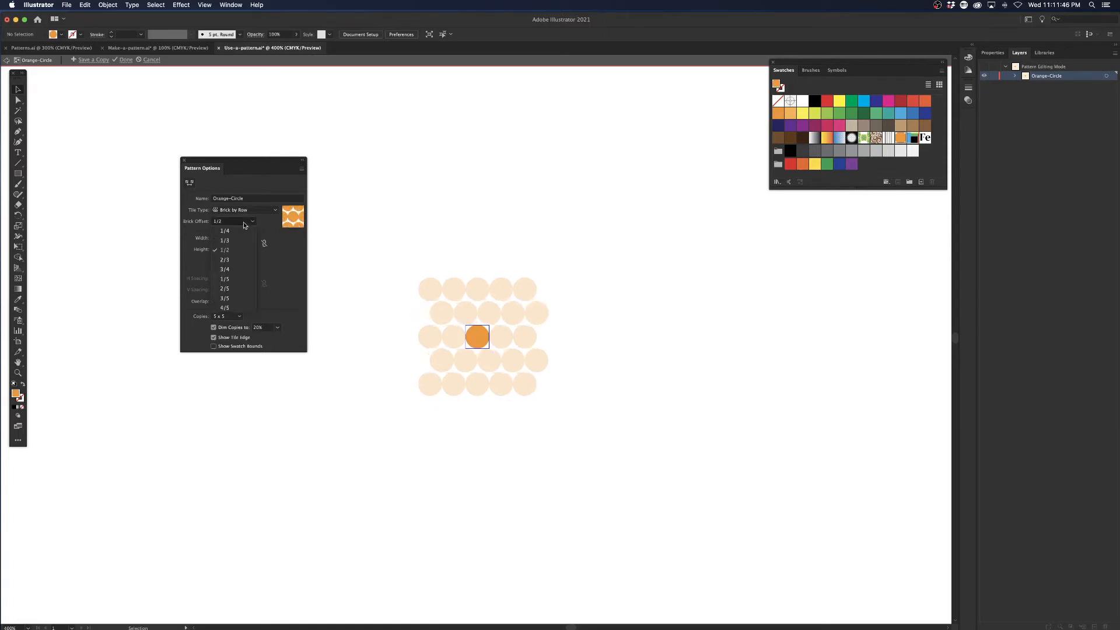
pyautogui.click(234, 280)
pyautogui.click(245, 222)
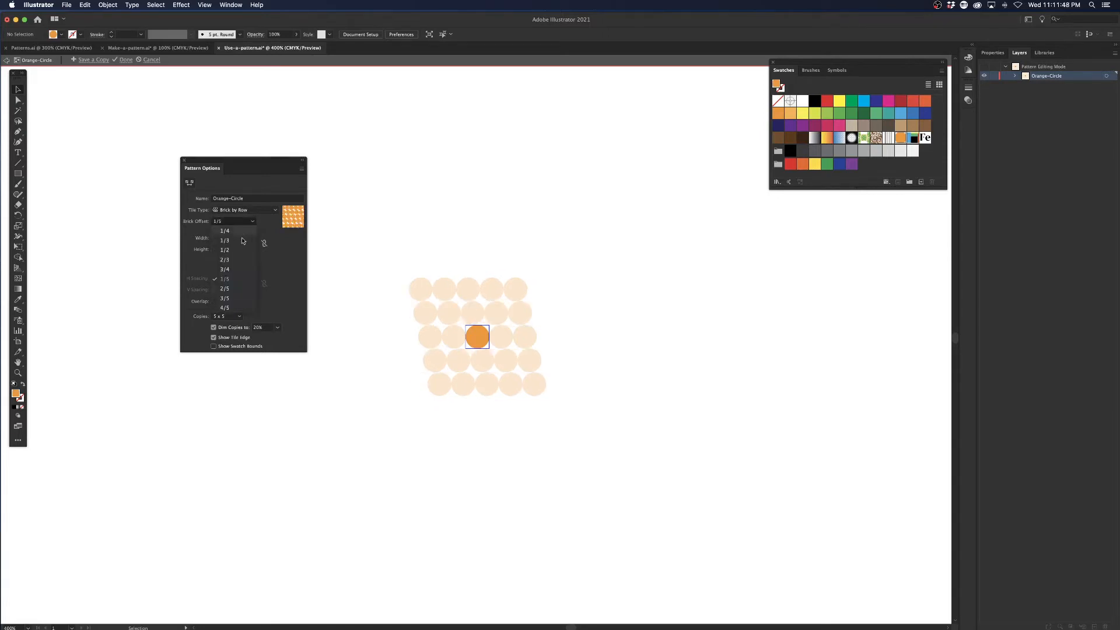
pyautogui.click(235, 270)
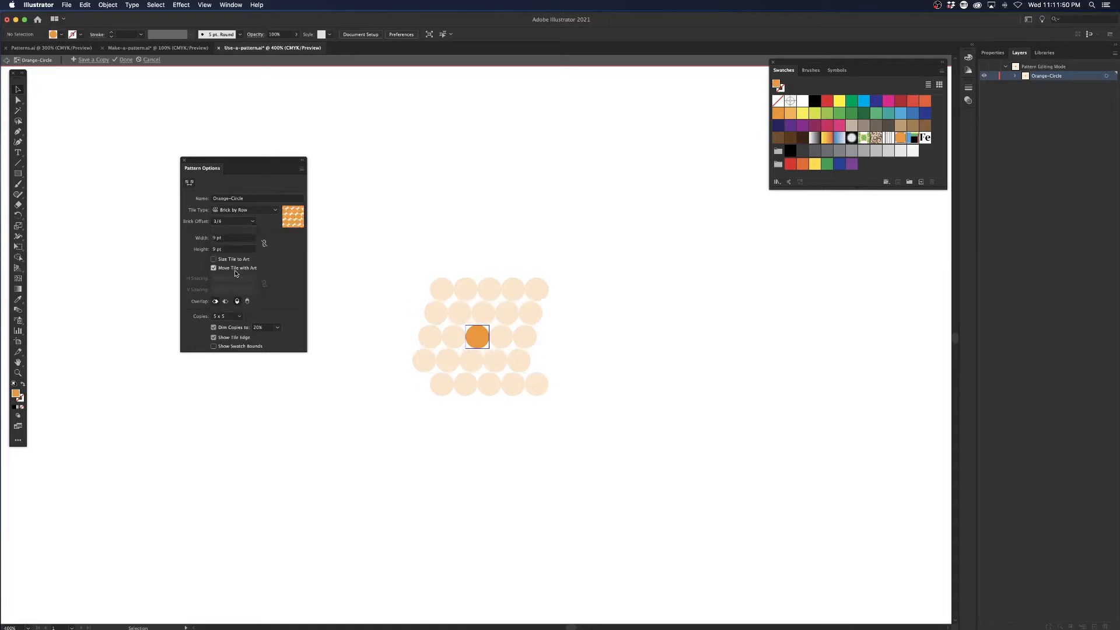
pyautogui.click(241, 222)
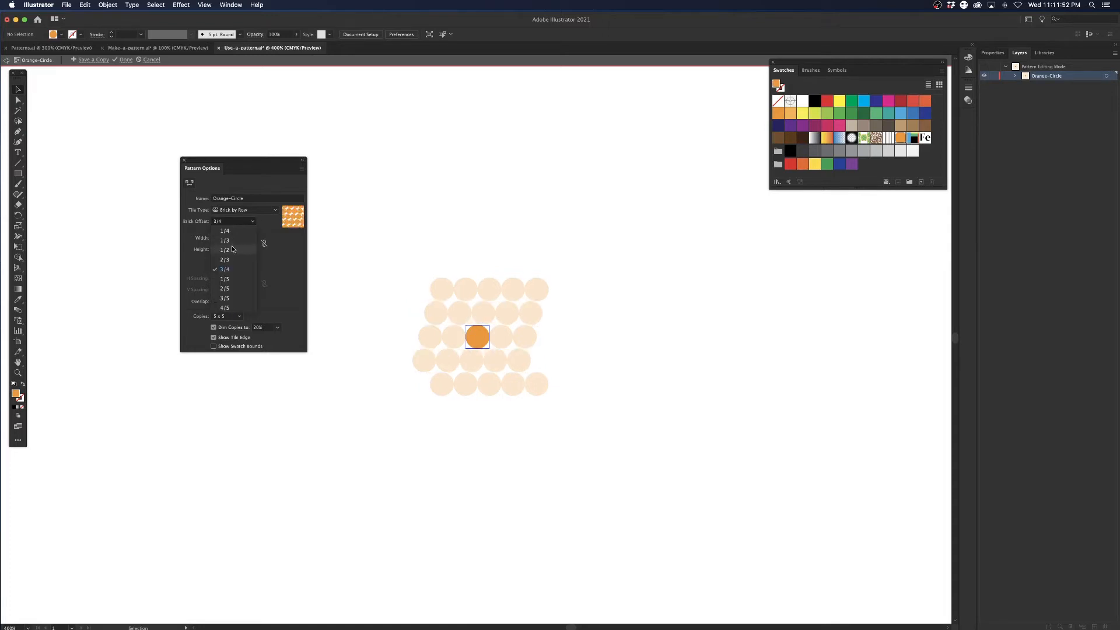
pyautogui.click(234, 250)
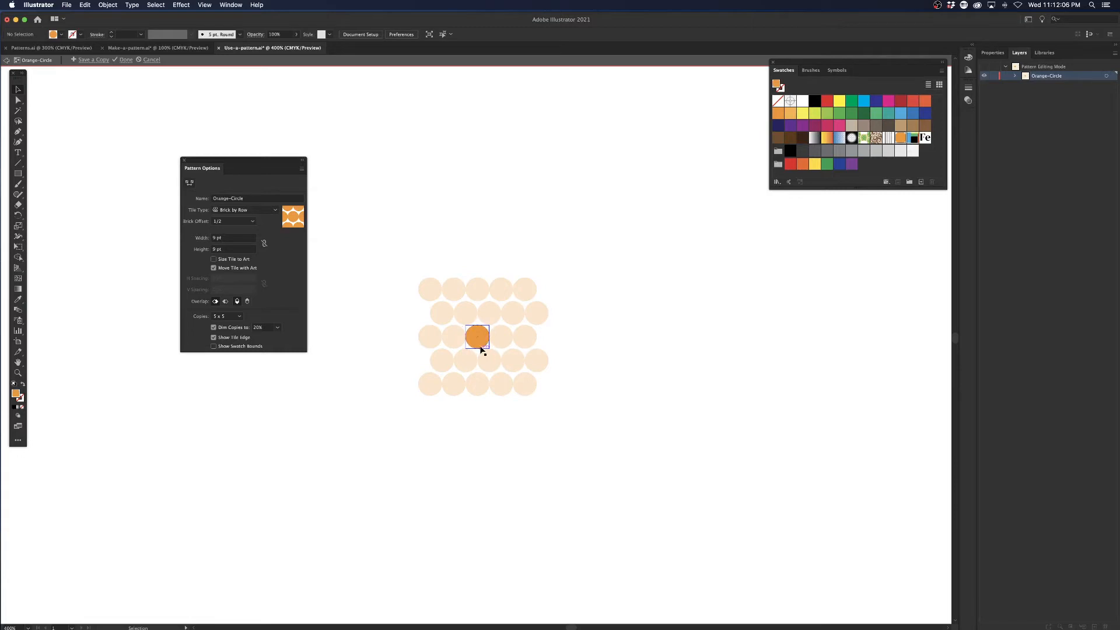
# Set the Orange-Circle pattern's tile type back to Grid.
pyautogui.press('z')
pyautogui.moveTo(477, 337); pyautogui.dragTo(766, 457)
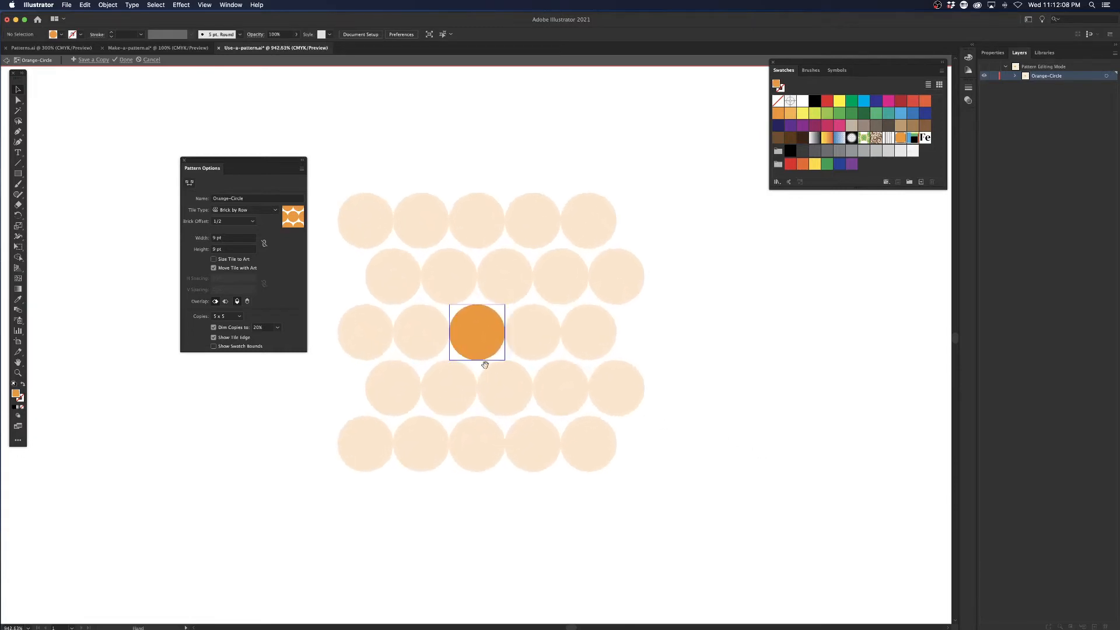
pyautogui.moveTo(470, 357); pyautogui.dragTo(566, 356)
pyautogui.press('v')
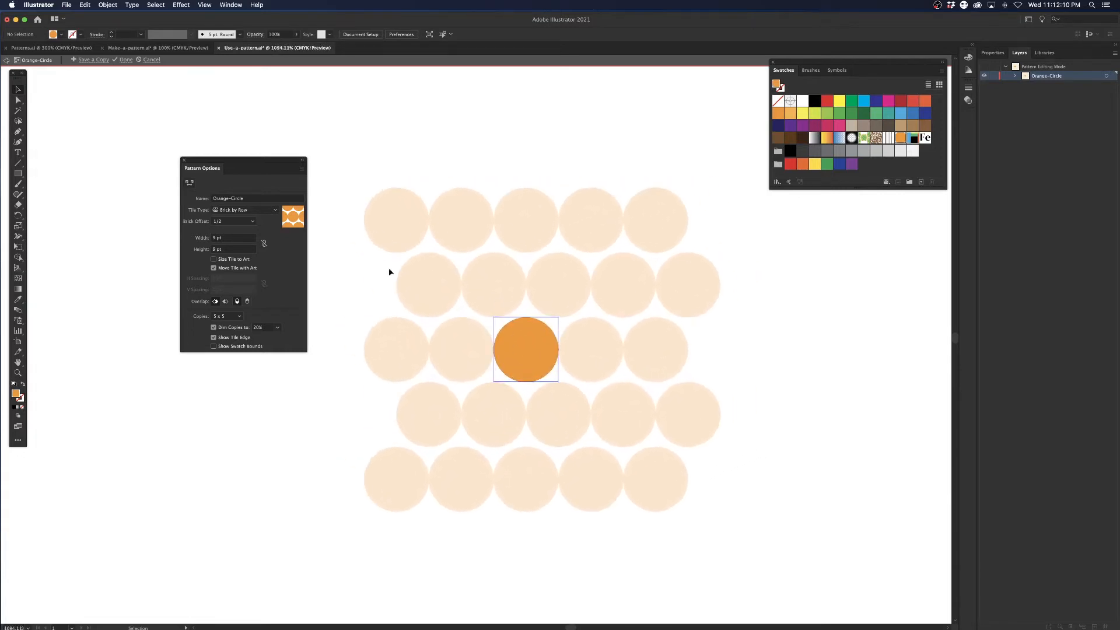
pyautogui.click(516, 326)
pyautogui.click(239, 211)
pyautogui.click(239, 219)
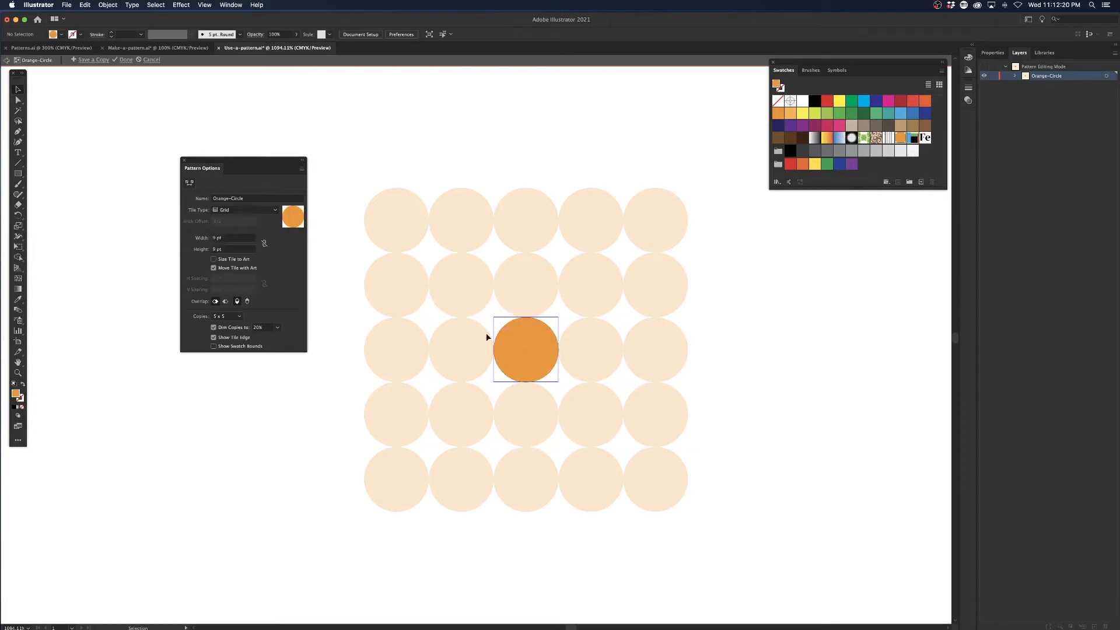
# Set the Orange-Circle tile's width and height to 12 pt each to space the circles apart.
pyautogui.click(230, 238)
pyautogui.press('Up')
pyautogui.press('Up')
pyautogui.press('Up')
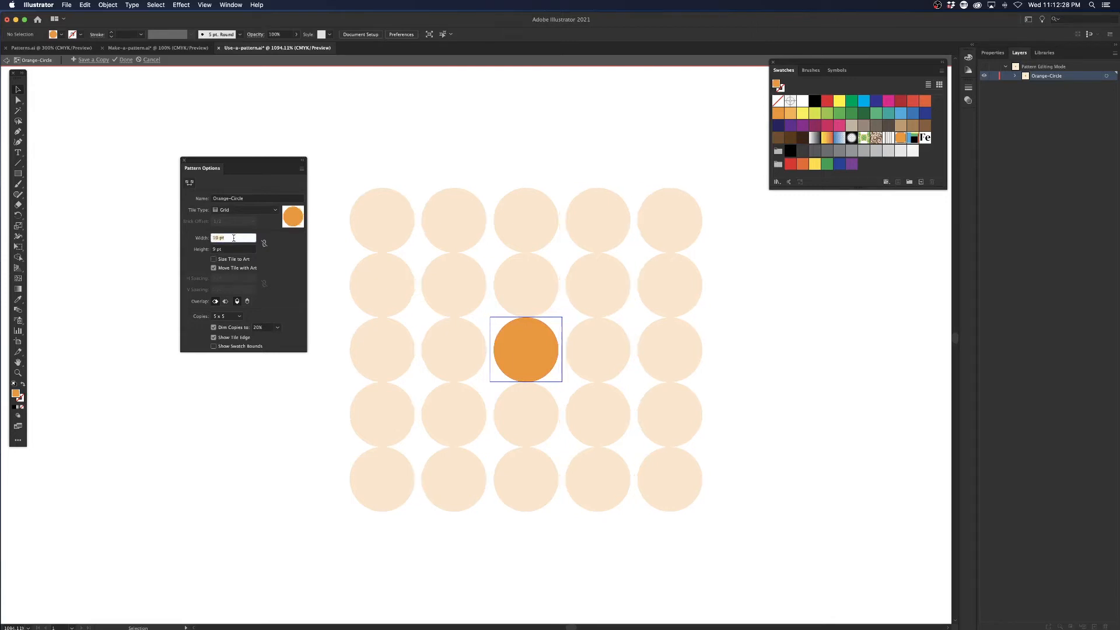
pyautogui.press('Tab')
pyautogui.press('Up')
pyautogui.press('Up')
pyautogui.press('Up')
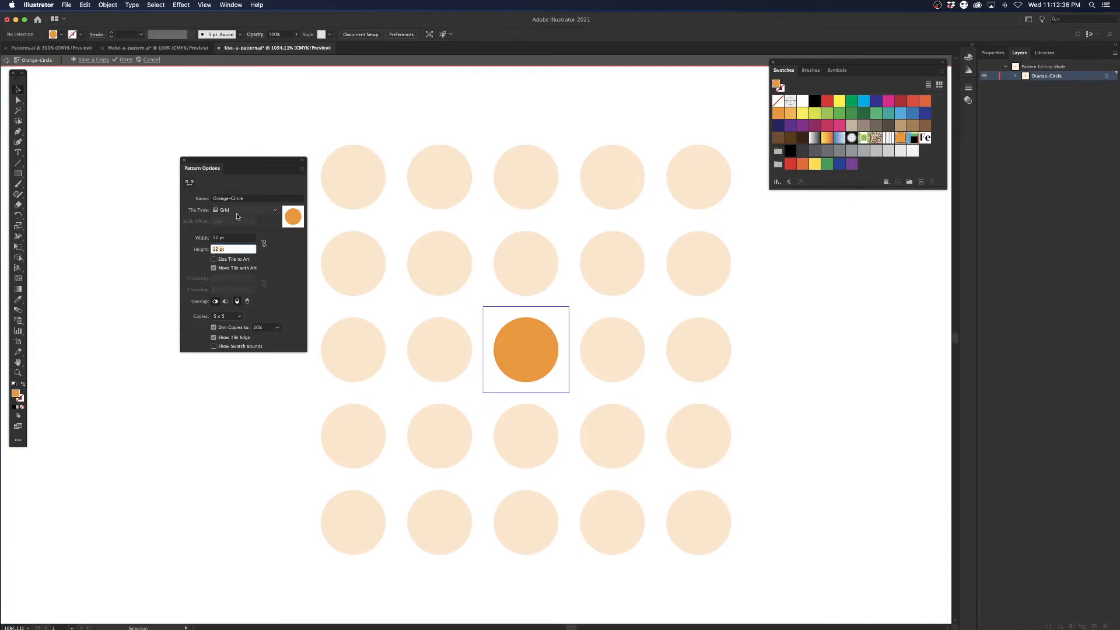
# Set the Orange-Circle tile type to Brick by Row with a height of 10 pt, and finish pattern editing.
pyautogui.click(239, 212)
pyautogui.click(243, 229)
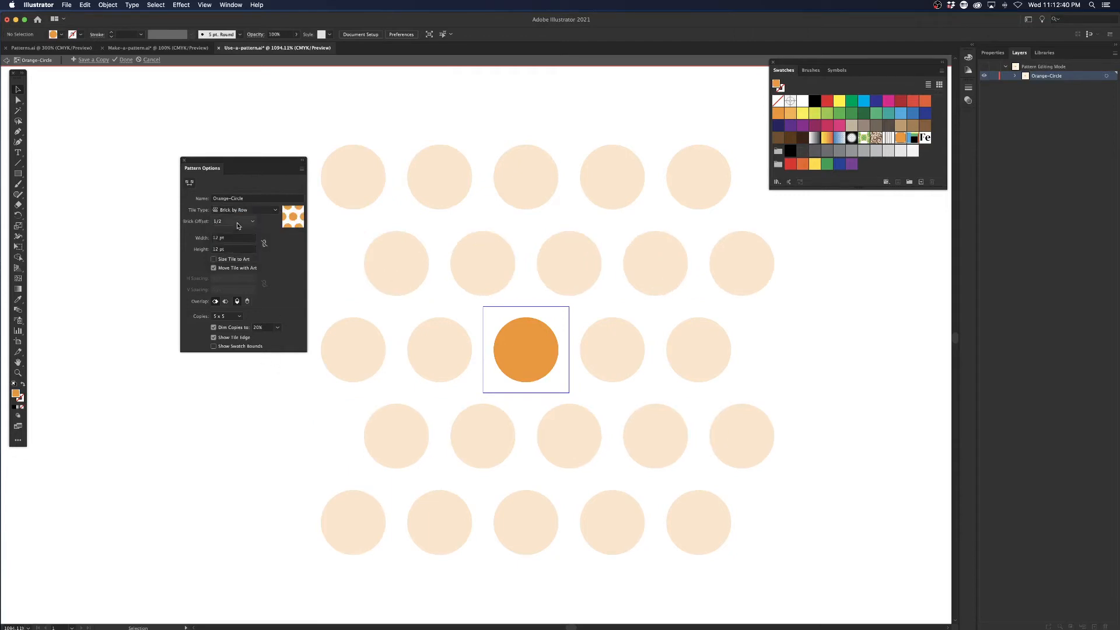
pyautogui.click(230, 238)
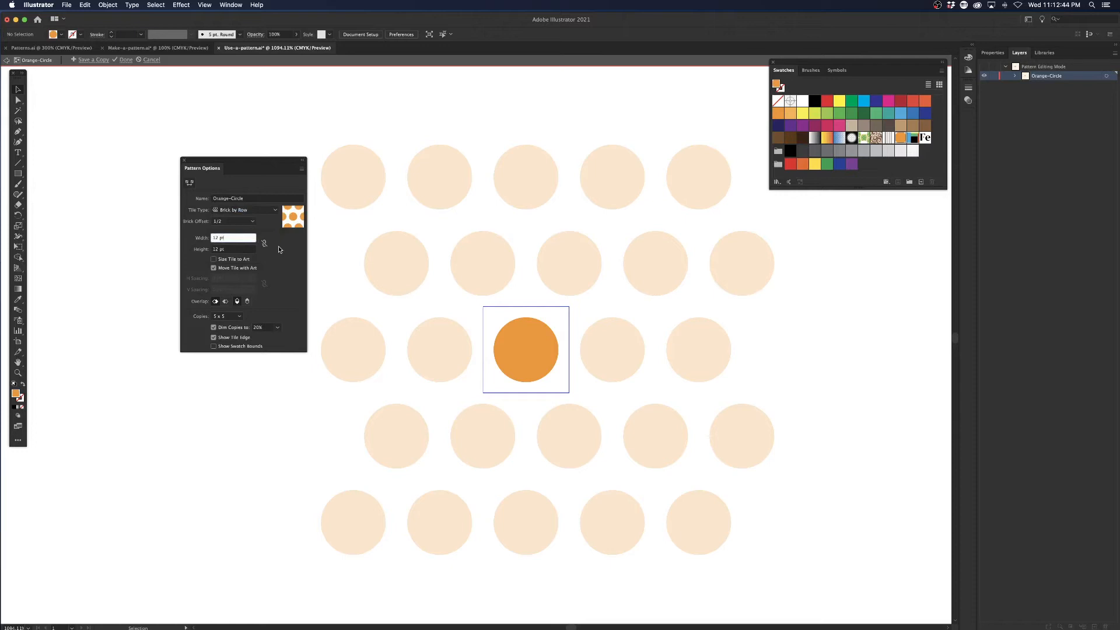
pyautogui.press('Tab')
pyautogui.press('Down')
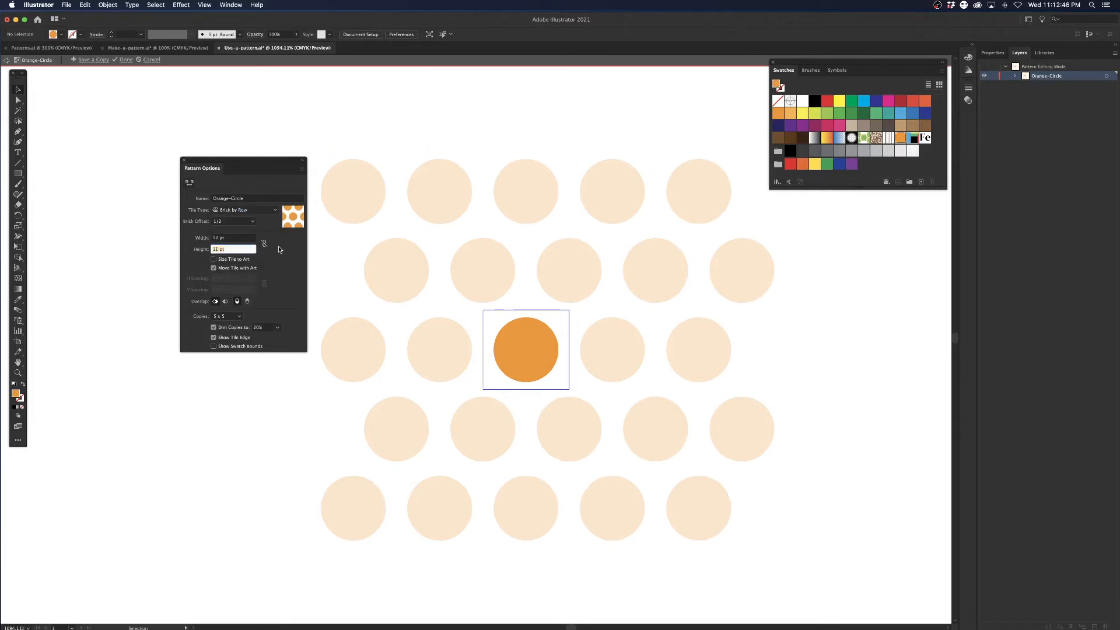
pyautogui.press('Down')
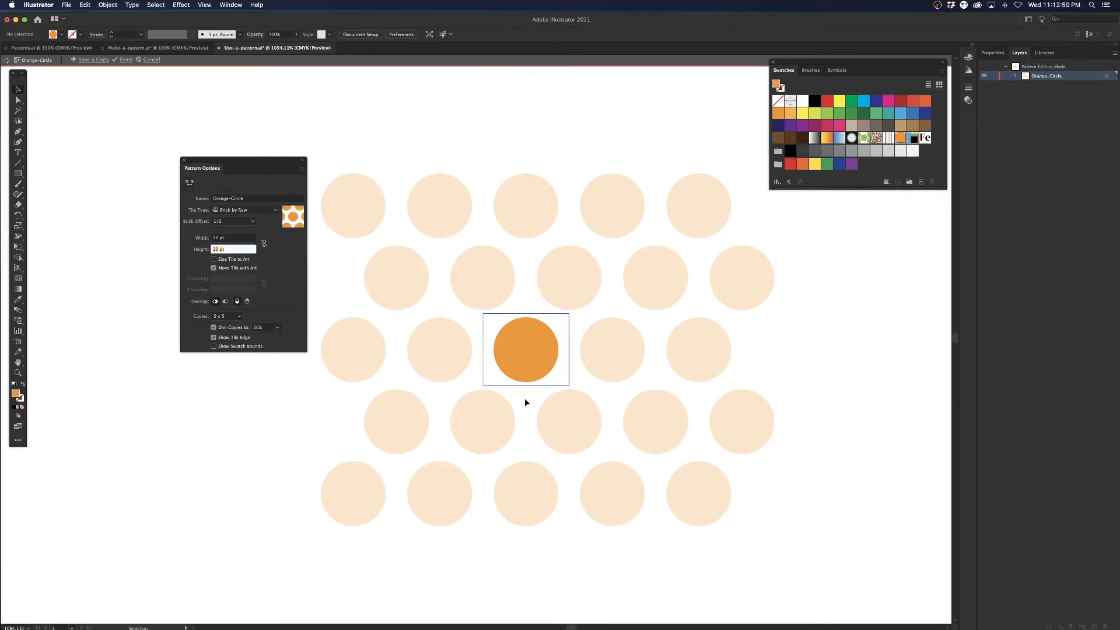
pyautogui.click(125, 59)
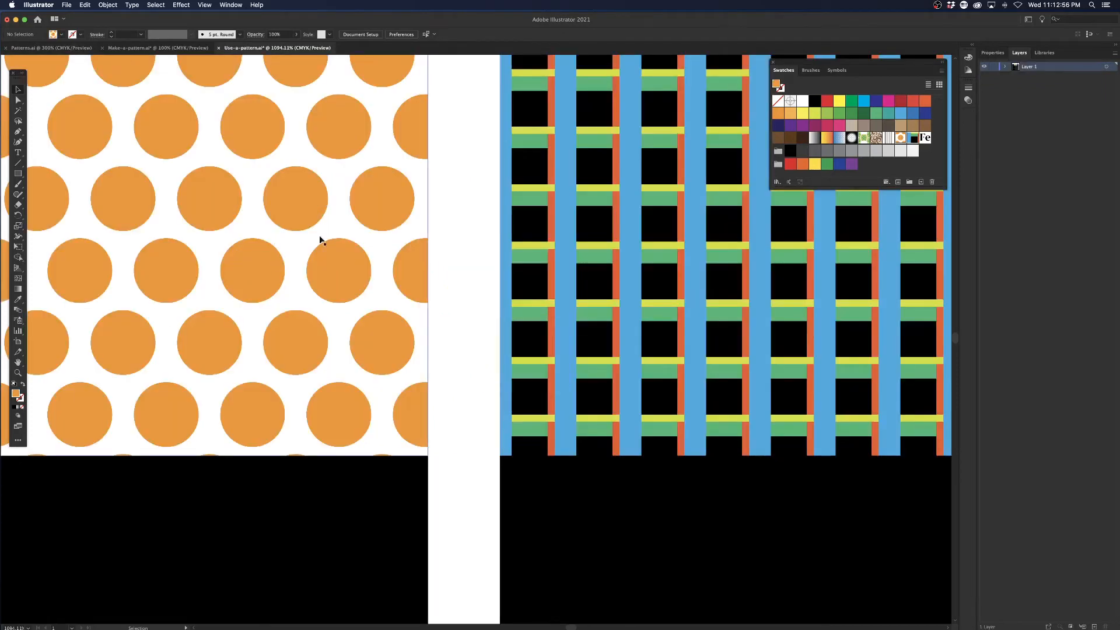
# Open the multicoloured plaid pattern swatch for editing and rename it Tartan.
pyautogui.press('super+minus')
pyautogui.press('super+minus')
pyautogui.press('super+minus')
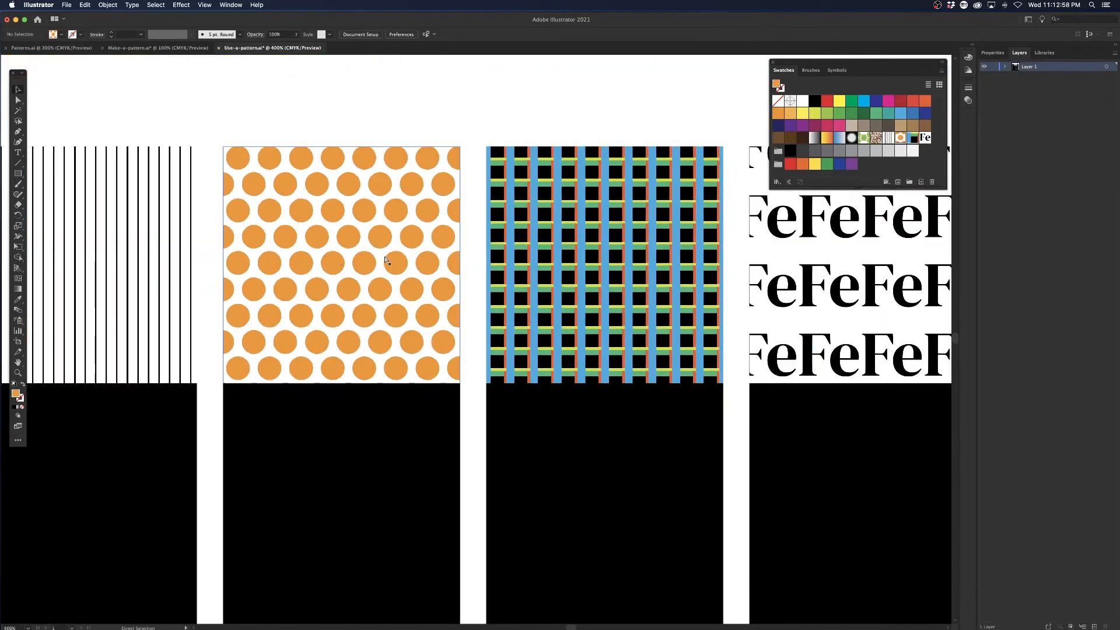
pyautogui.press('super+minus')
pyautogui.hscroll(2, 461, 224)
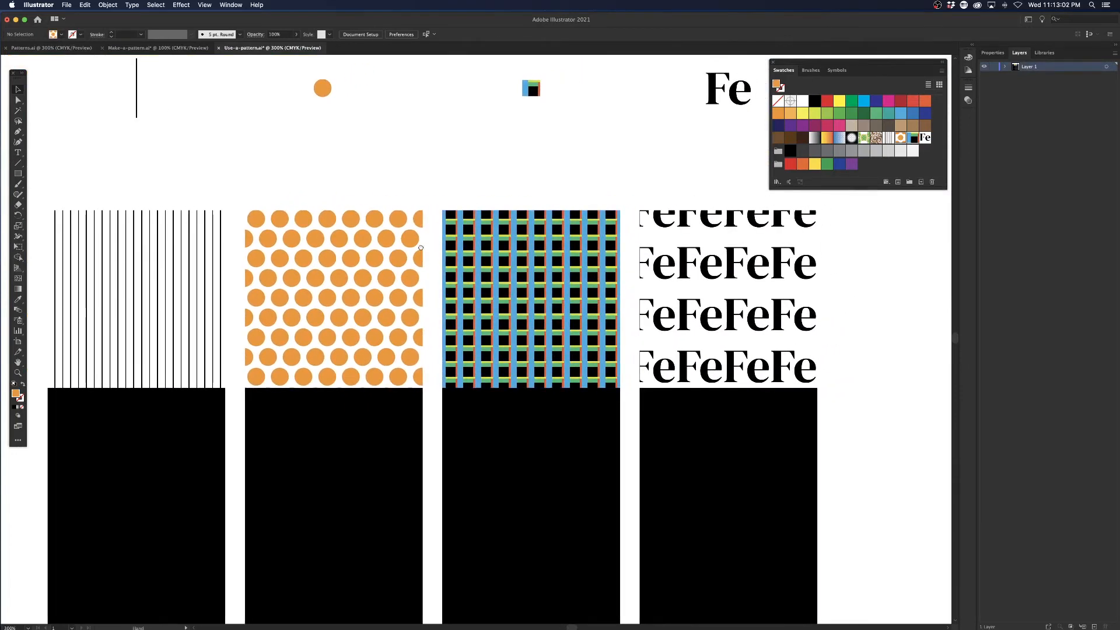
pyautogui.hscroll(5, 438, 238)
pyautogui.moveTo(396, 255); pyautogui.dragTo(430, 283)
pyautogui.click(471, 288)
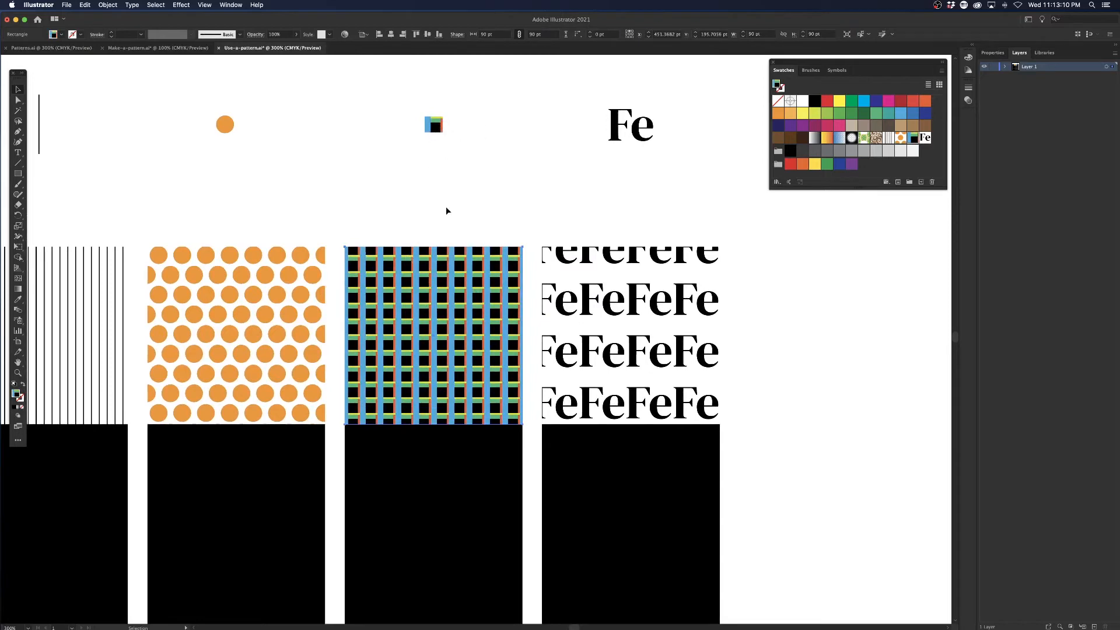
pyautogui.press('z')
pyautogui.doubleClick(914, 138)
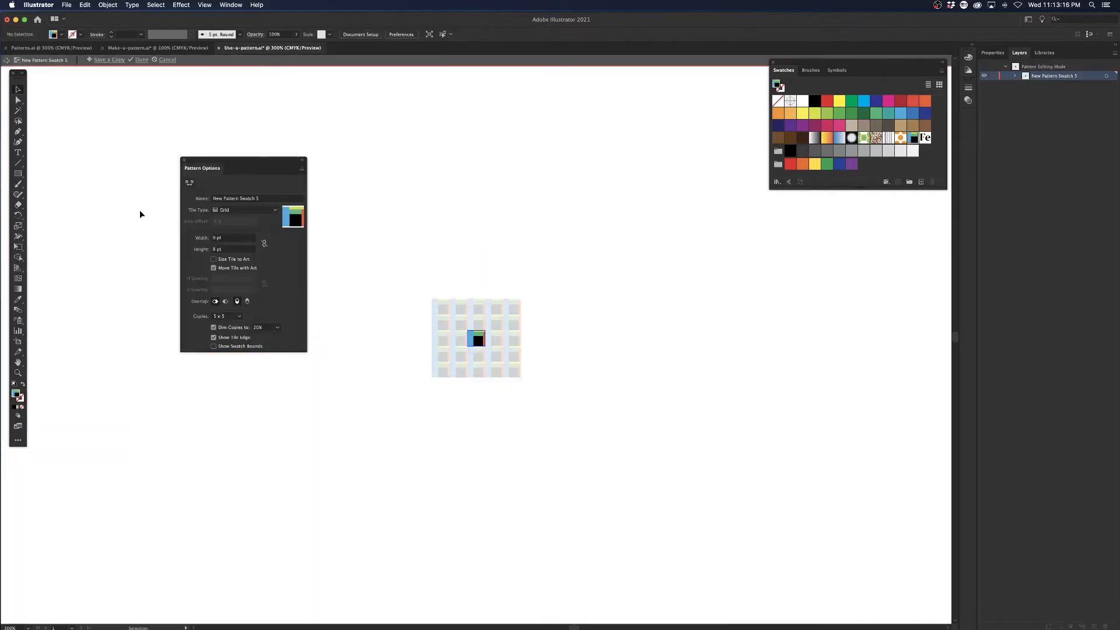
pyautogui.click(254, 200)
pyautogui.write('Tartan')
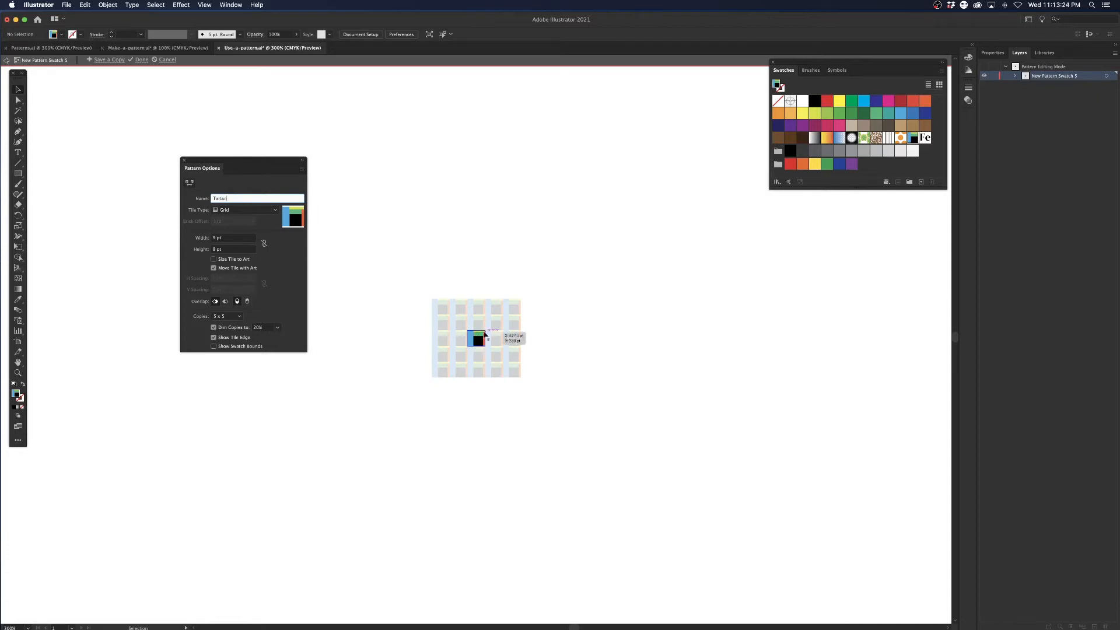
# Set the Tartan pattern's preview copies to 9 x 9.
pyautogui.click(227, 238)
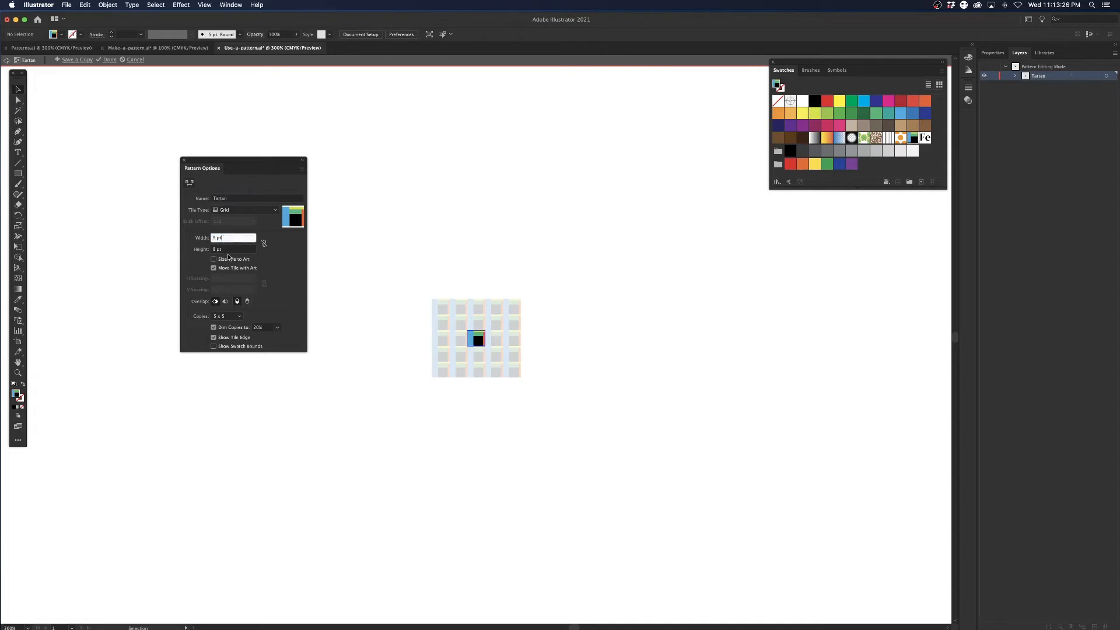
pyautogui.click(229, 250)
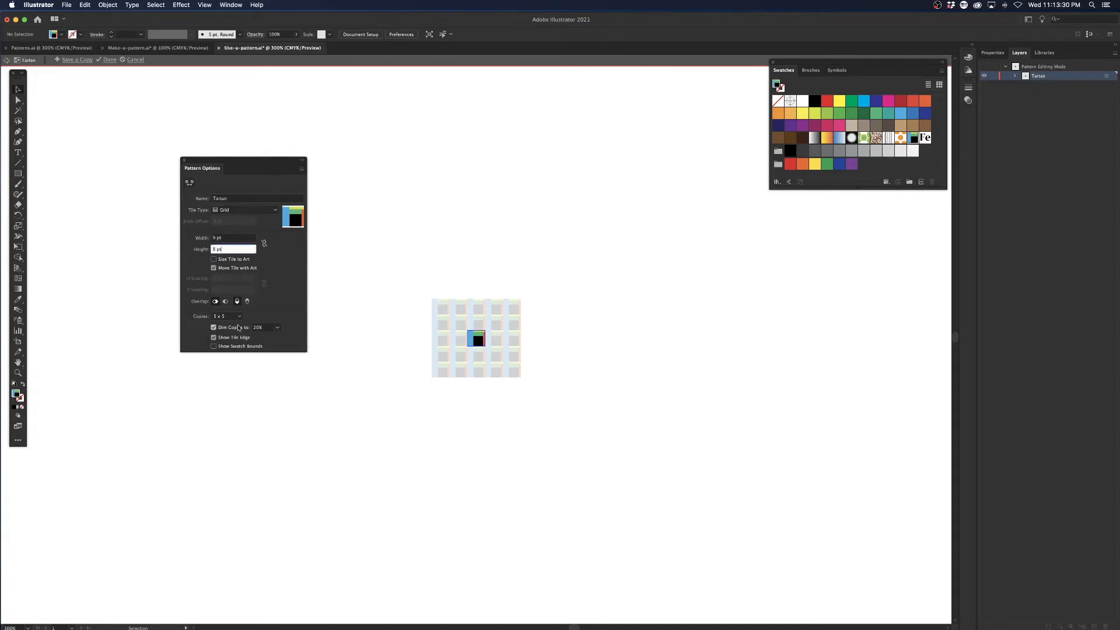
pyautogui.click(236, 316)
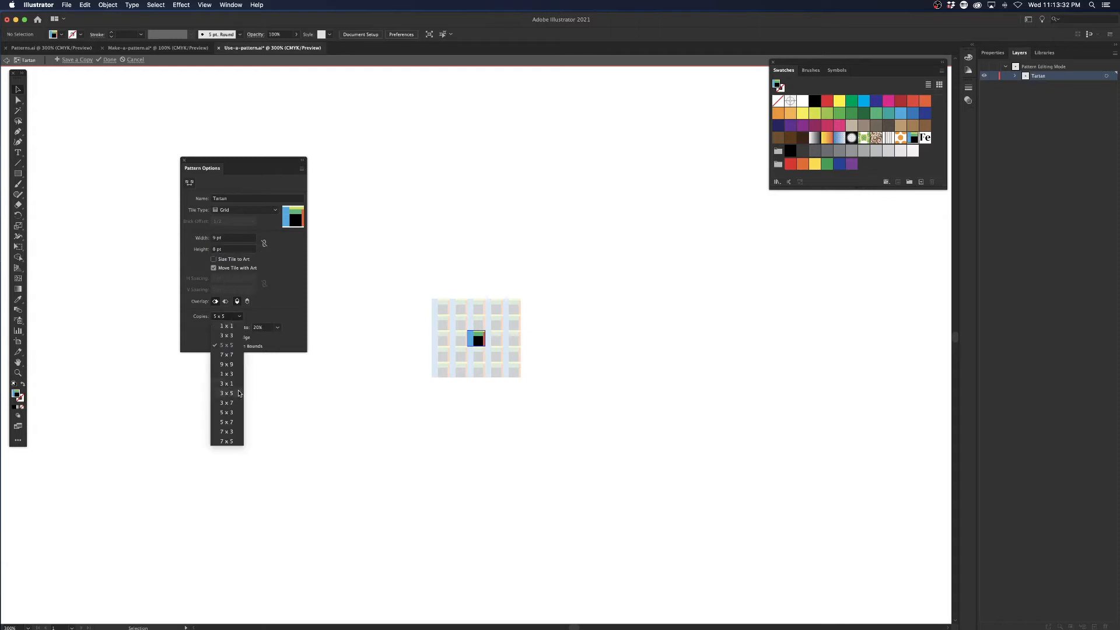
pyautogui.click(236, 368)
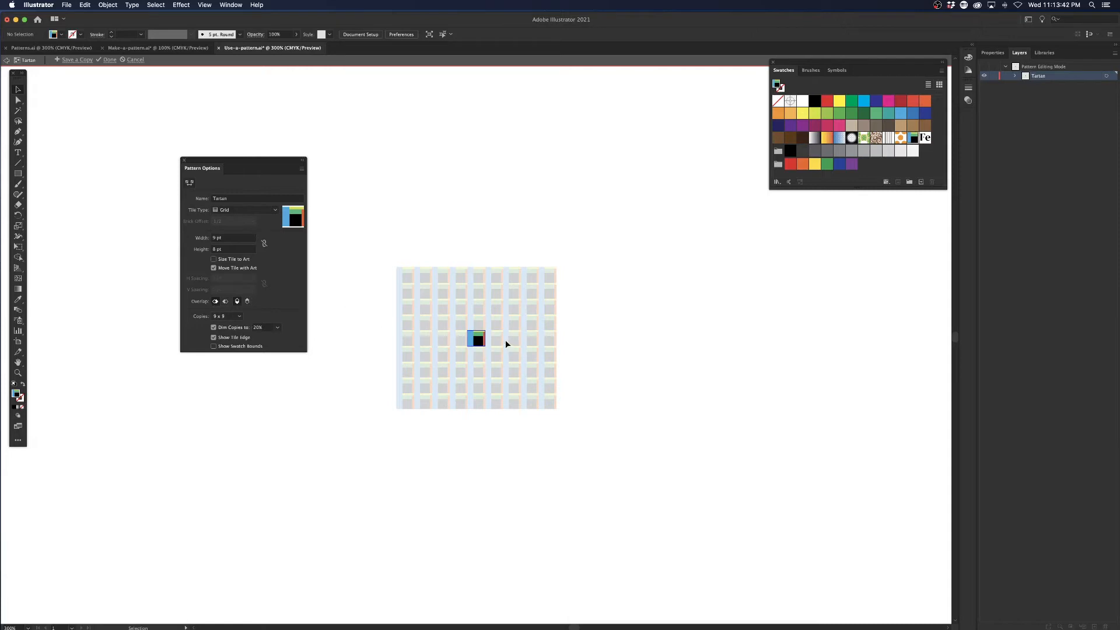
# Try a Tartan tile width of 10 pt and height of 9 pt to space the tiles apart.
pyautogui.scroll(10, 482, 346)
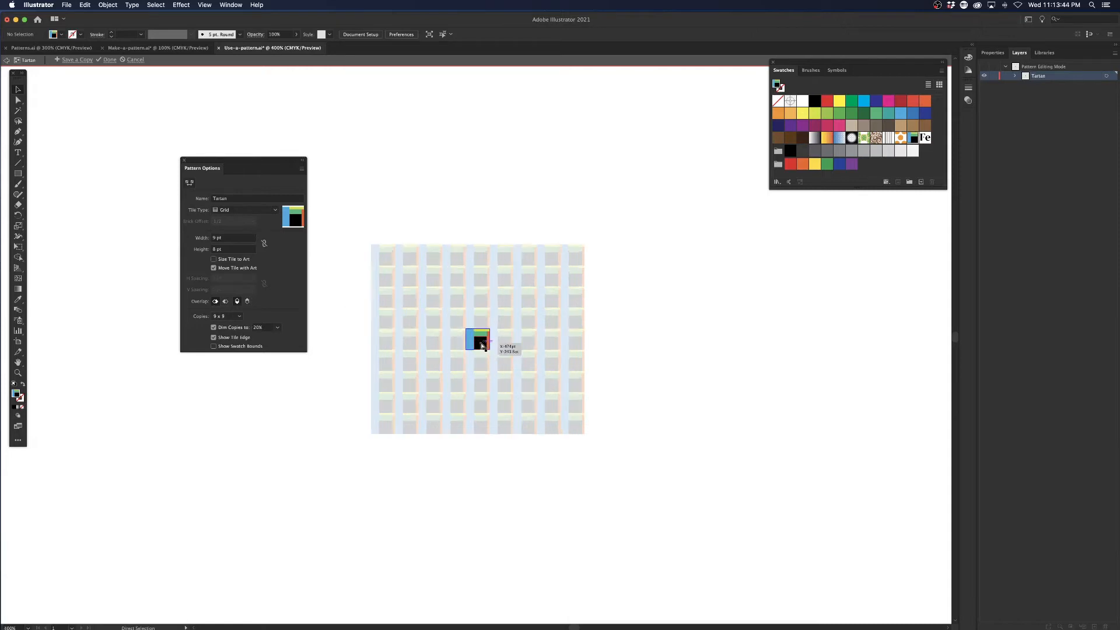
pyautogui.scroll(3, 482, 347)
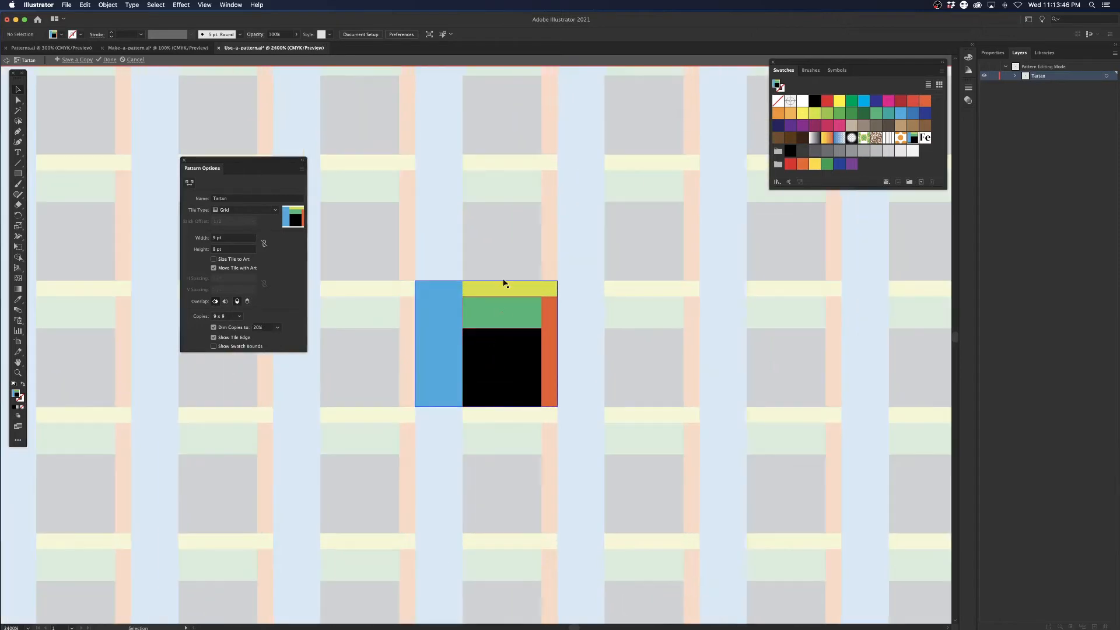
pyautogui.click(228, 239)
pyautogui.press('Up')
pyautogui.press('Tab')
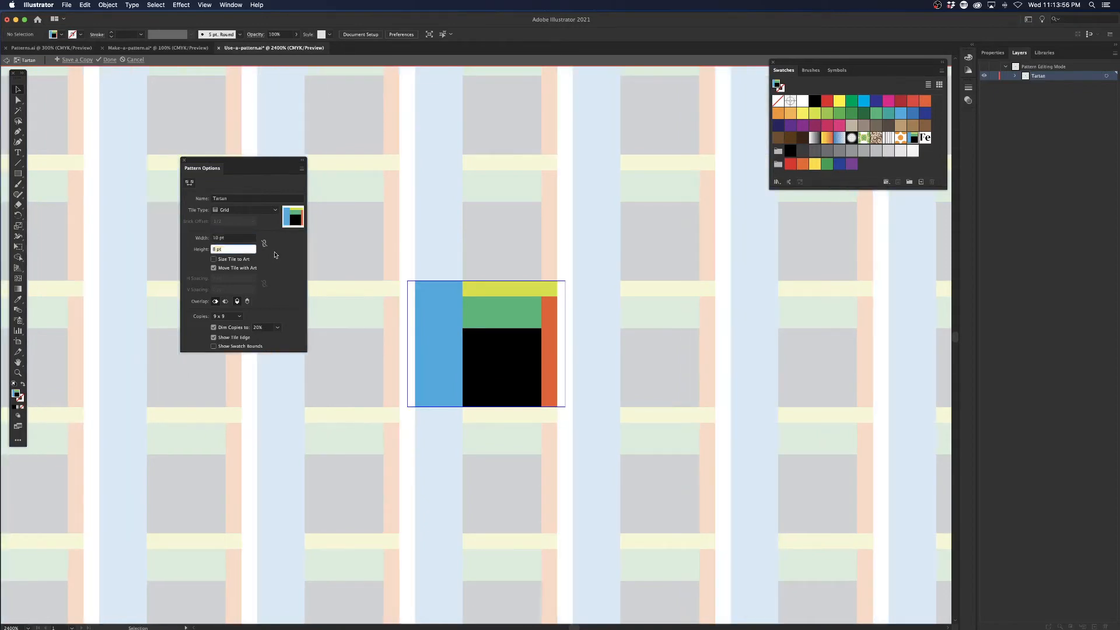
pyautogui.press('Up')
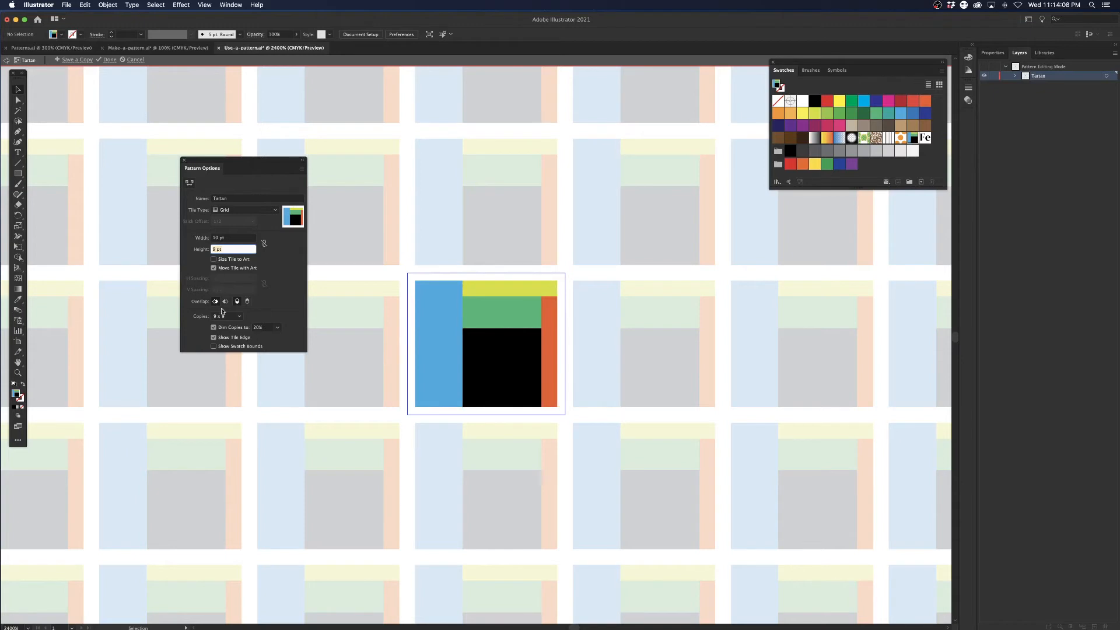
# Set the Tartan tile's width and height to 8 pt each so that neighbouring tiles overlap horizontally.
pyautogui.doubleClick(231, 238)
pyautogui.write('9')
pyautogui.press('Return')
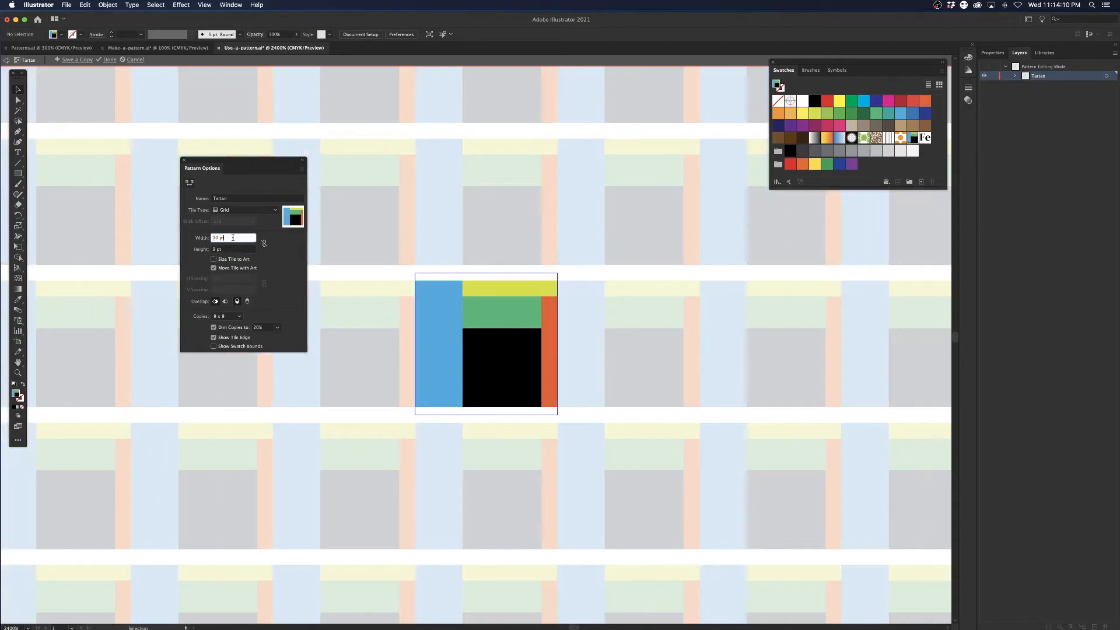
pyautogui.write('8')
pyautogui.press('Tab')
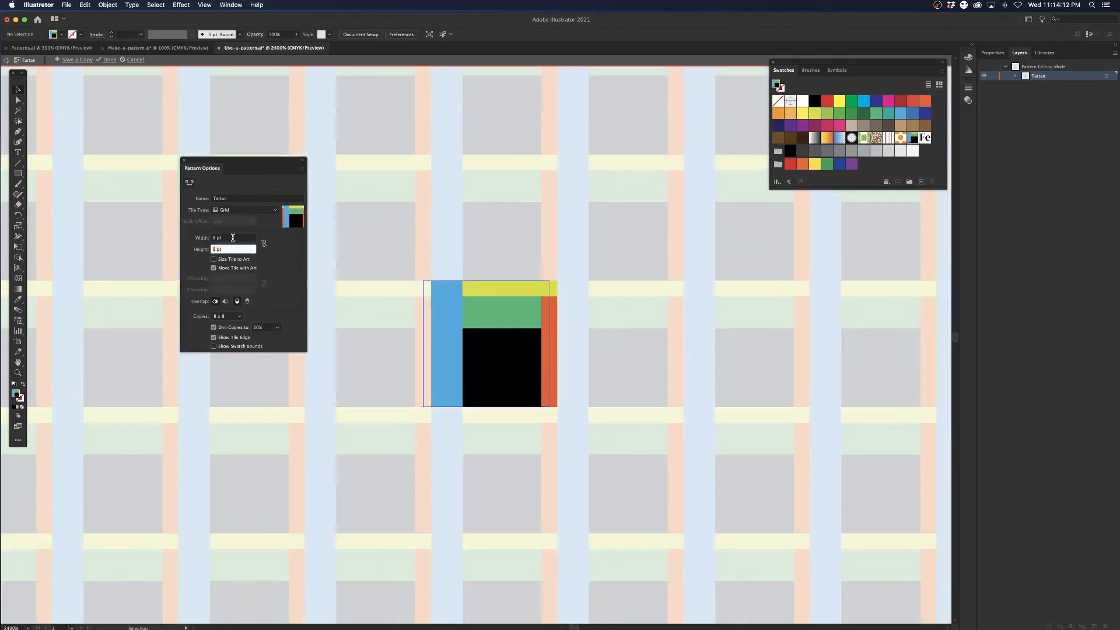
# Compare the Right in Front and Left in Front overlaps on the Tartan pattern, keep Left in Front, and finish pattern editing.
pyautogui.click(225, 302)
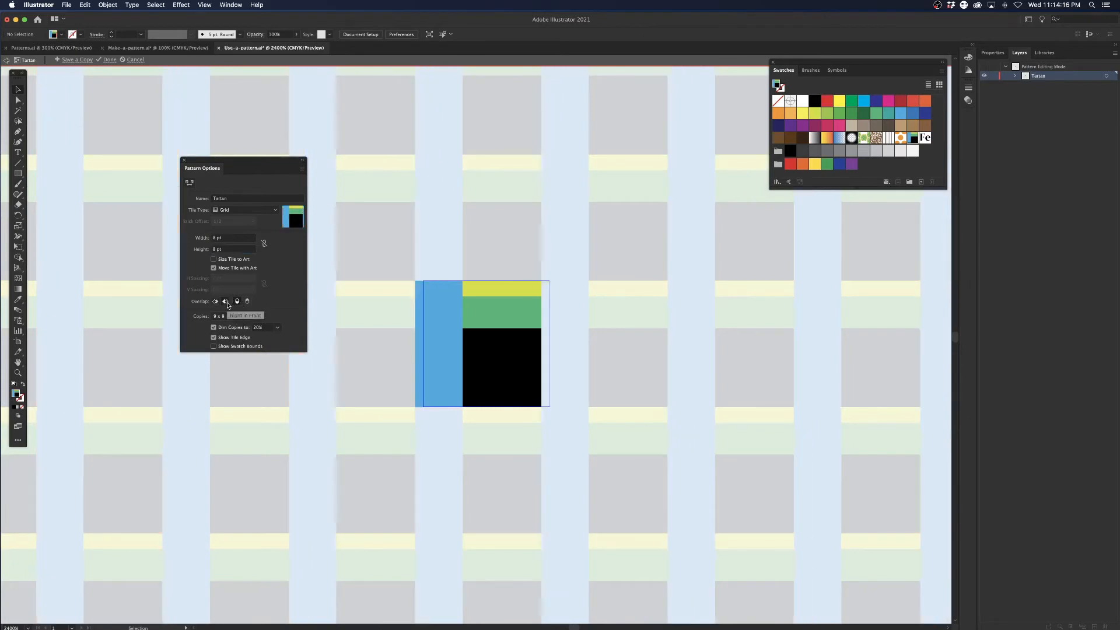
pyautogui.click(215, 302)
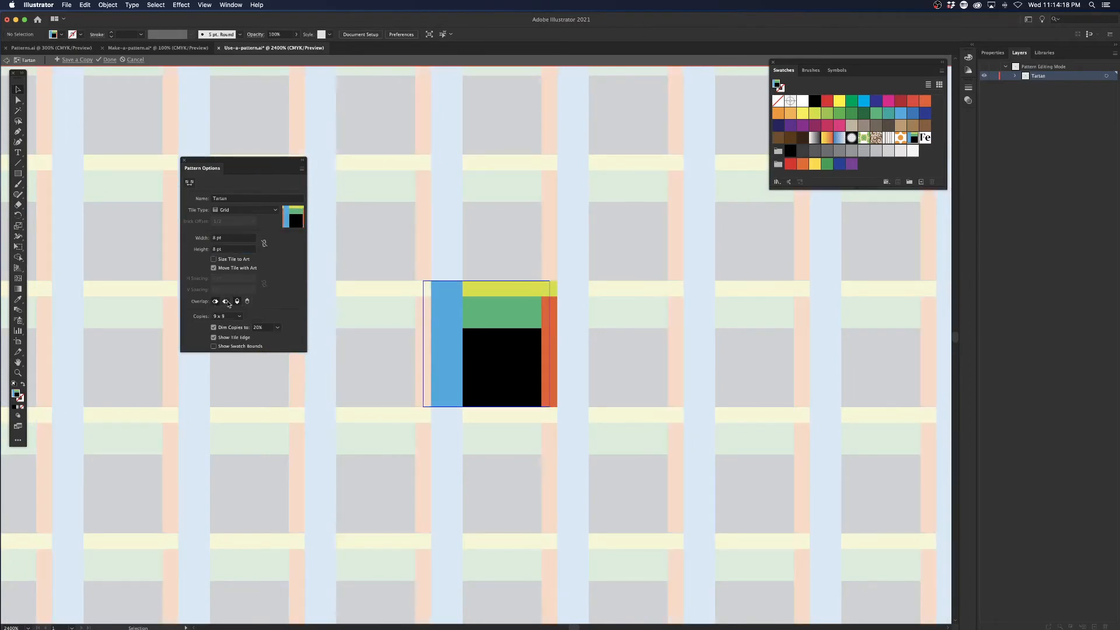
pyautogui.click(227, 303)
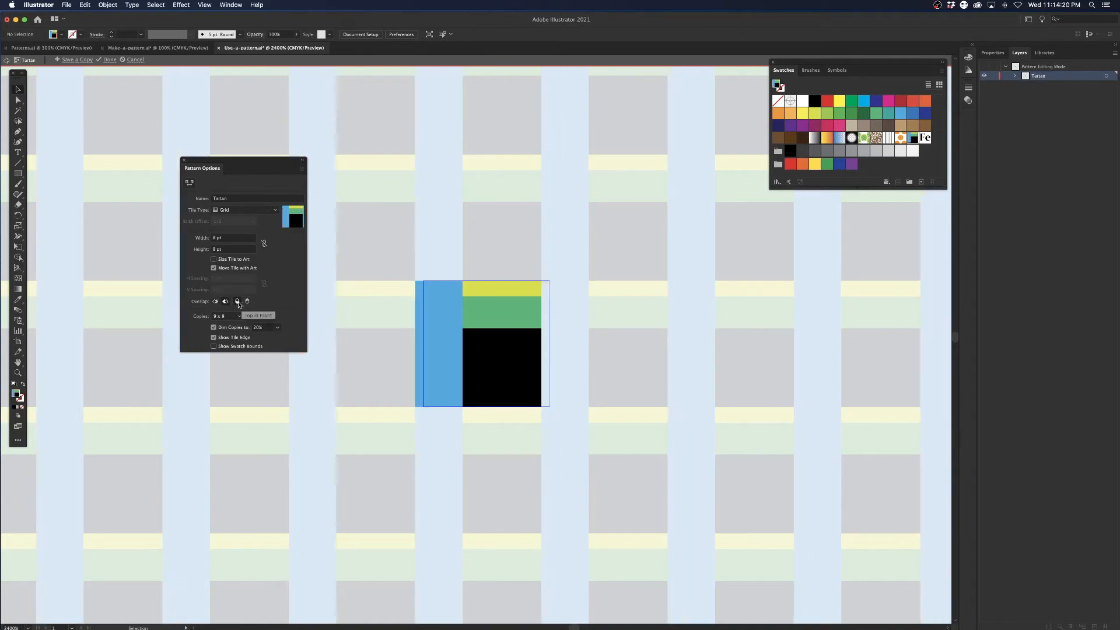
pyautogui.click(216, 301)
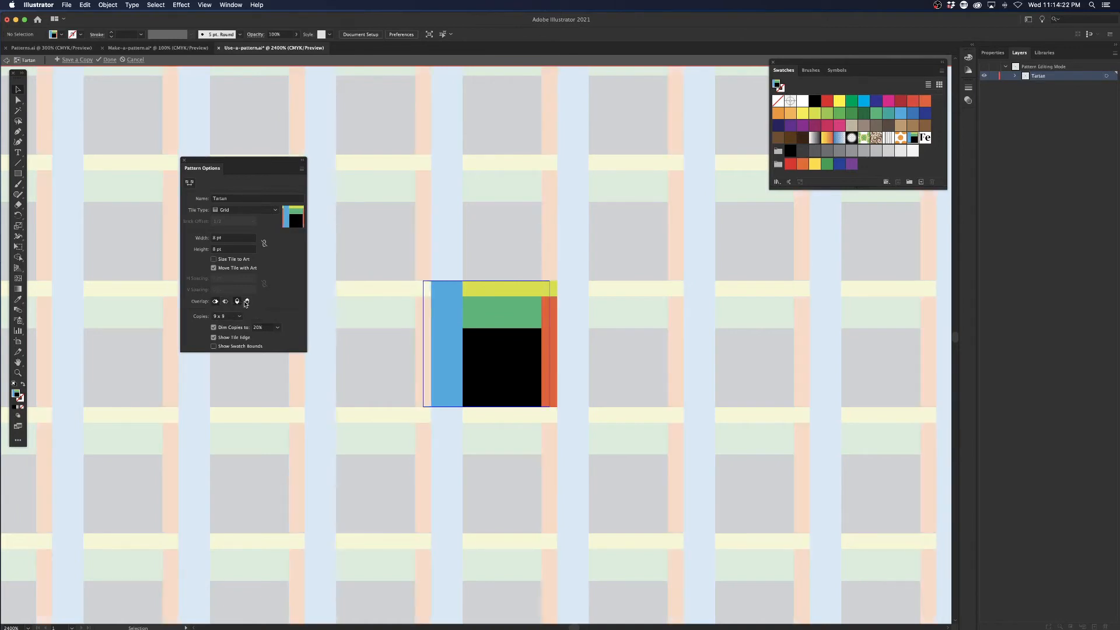
pyautogui.click(226, 302)
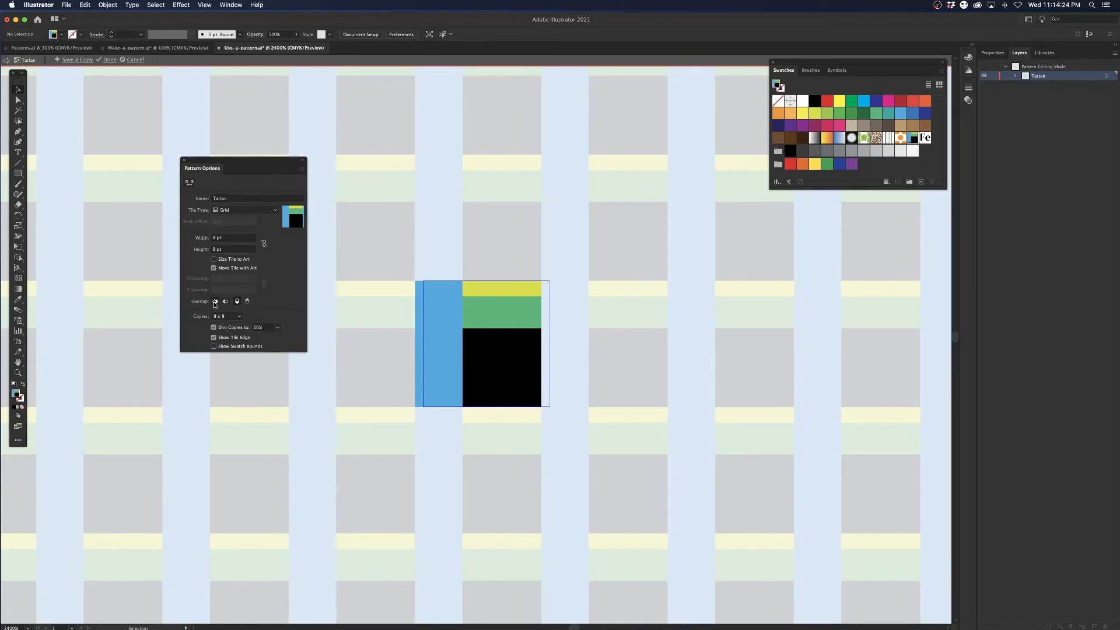
pyautogui.click(215, 303)
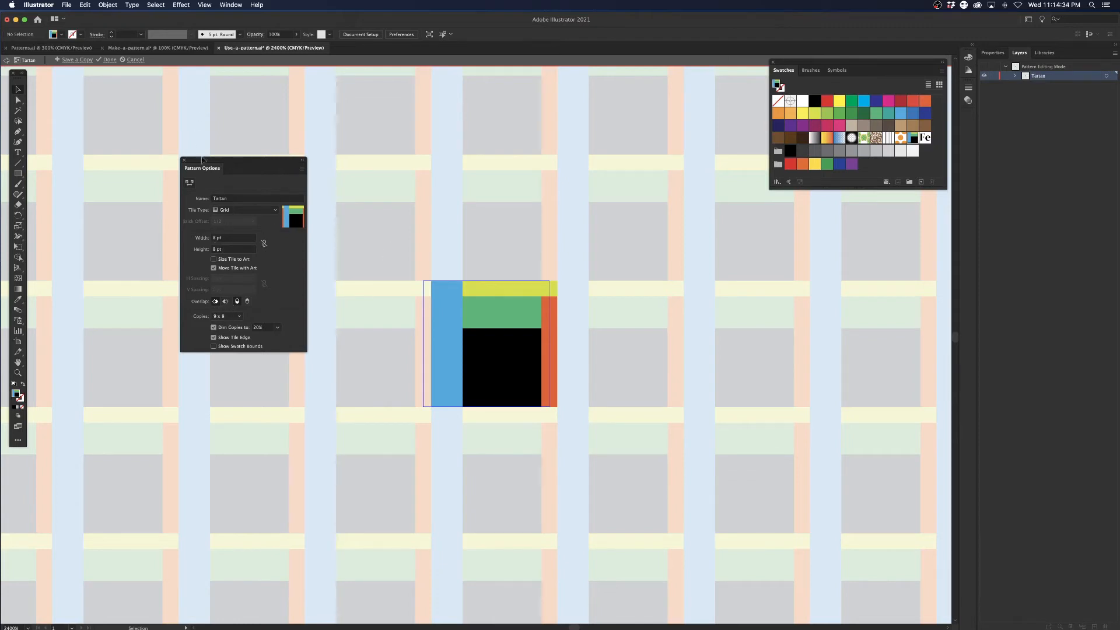
pyautogui.click(108, 60)
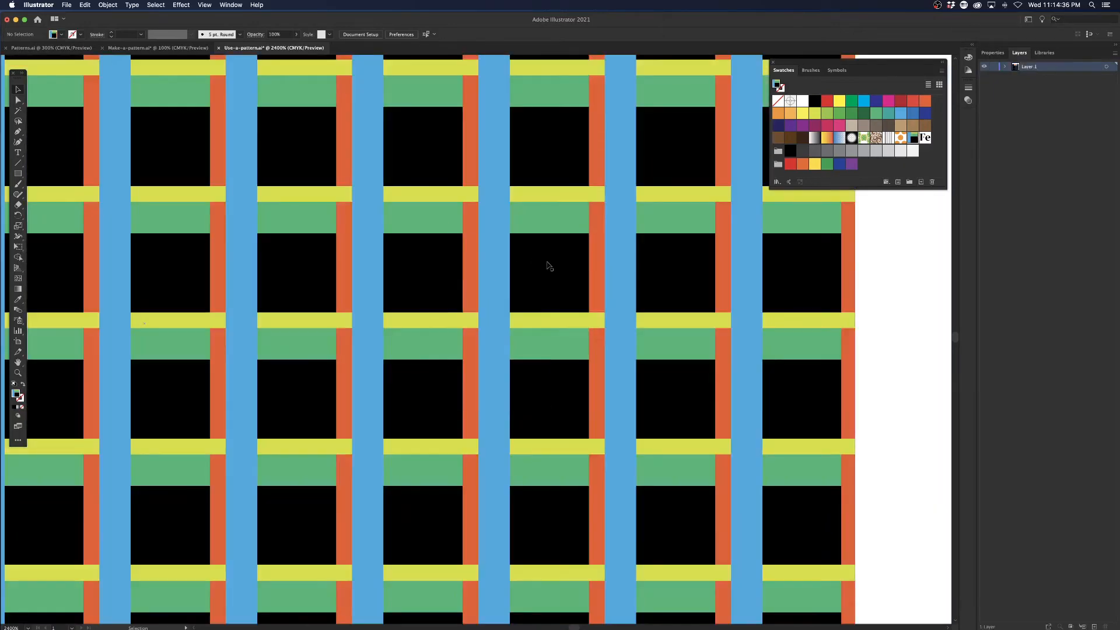
# Open the Fe text pattern swatch for editing and change its text to Fa.
pyautogui.press('super+minus')
pyautogui.press('super+minus')
pyautogui.press('super+minus')
pyautogui.press('super+minus')
pyautogui.press('super+minus')
pyautogui.press('super+minus')
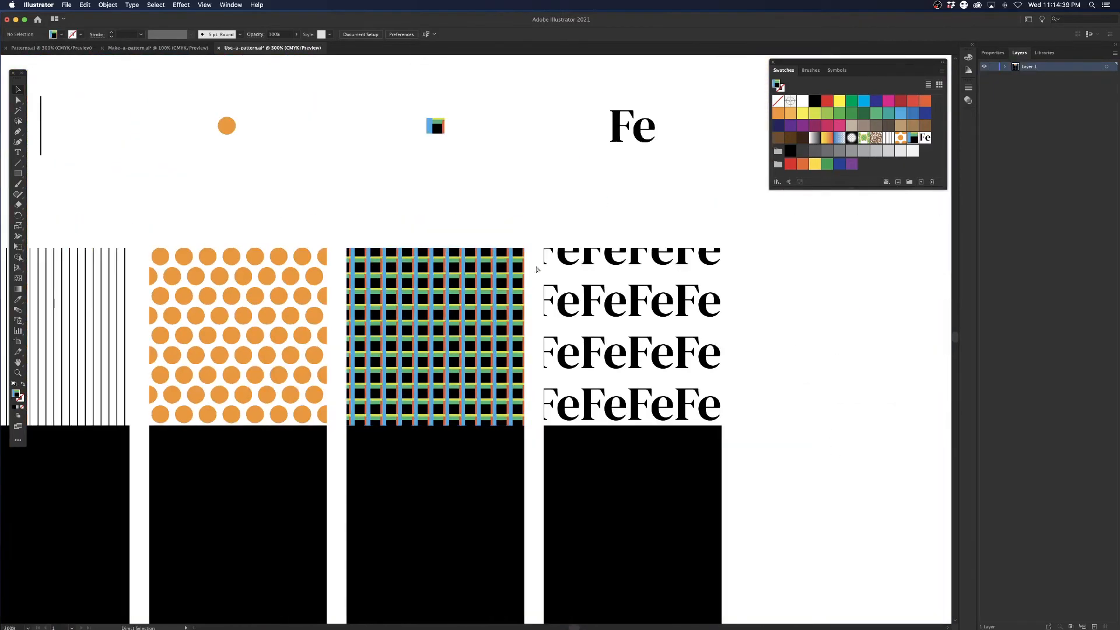
pyautogui.moveTo(558, 332); pyautogui.dragTo(527, 276)
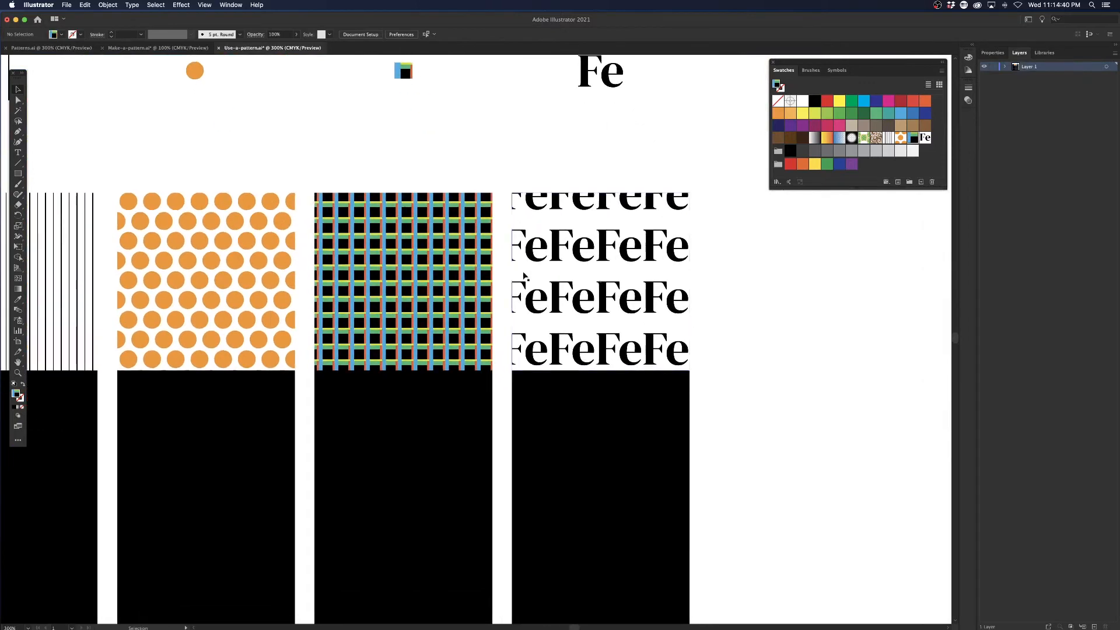
pyautogui.click(598, 270)
pyautogui.moveTo(580, 199); pyautogui.dragTo(527, 257)
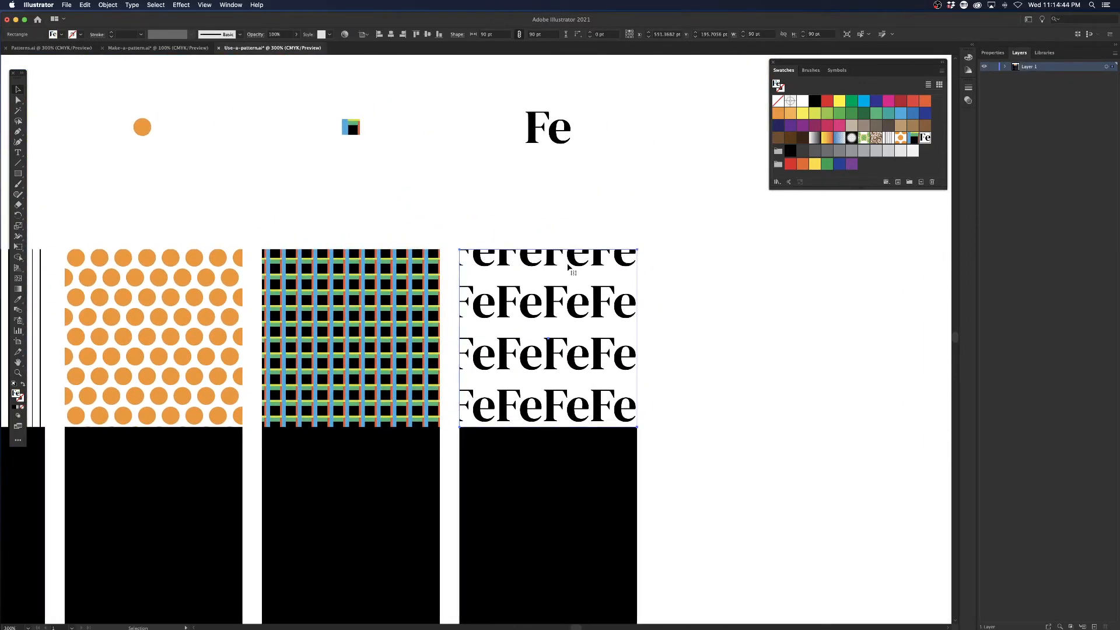
pyautogui.doubleClick(925, 138)
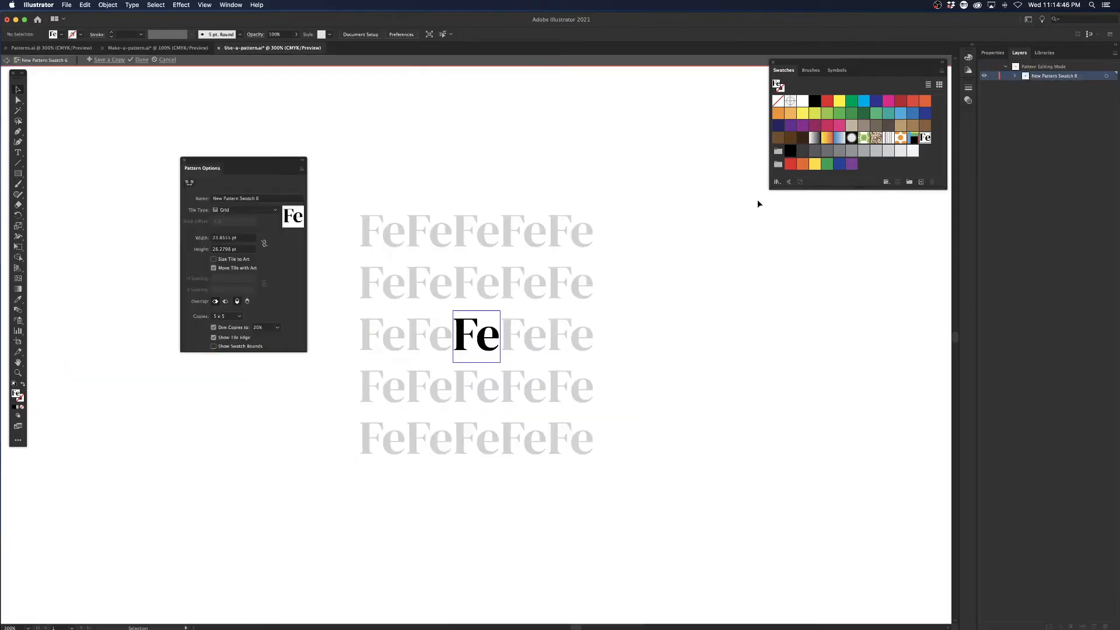
pyautogui.click(475, 353)
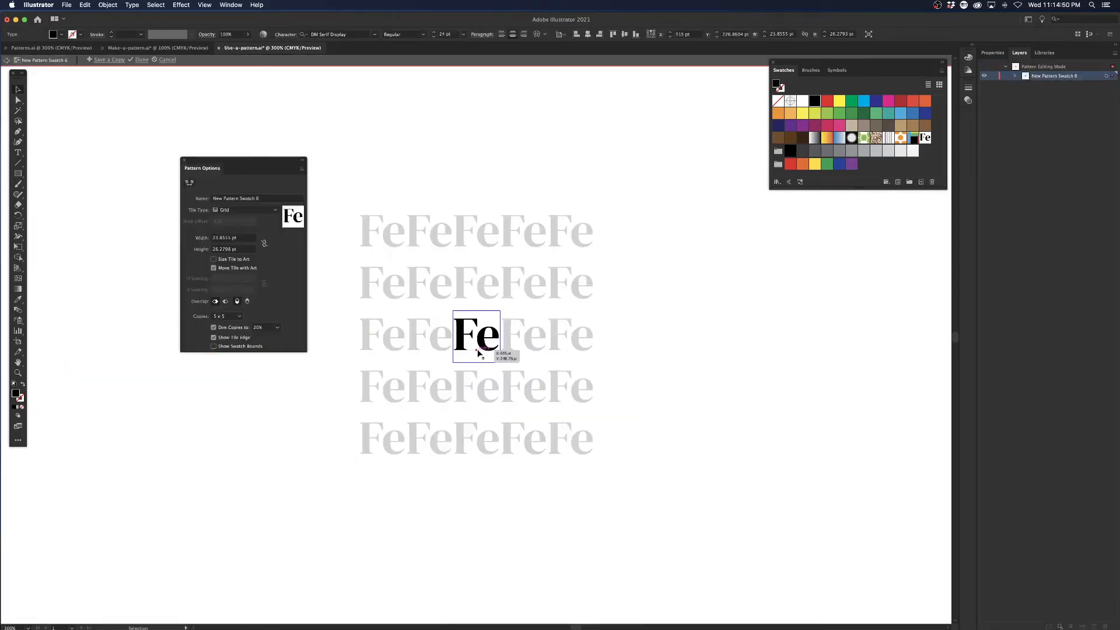
pyautogui.doubleClick(478, 354)
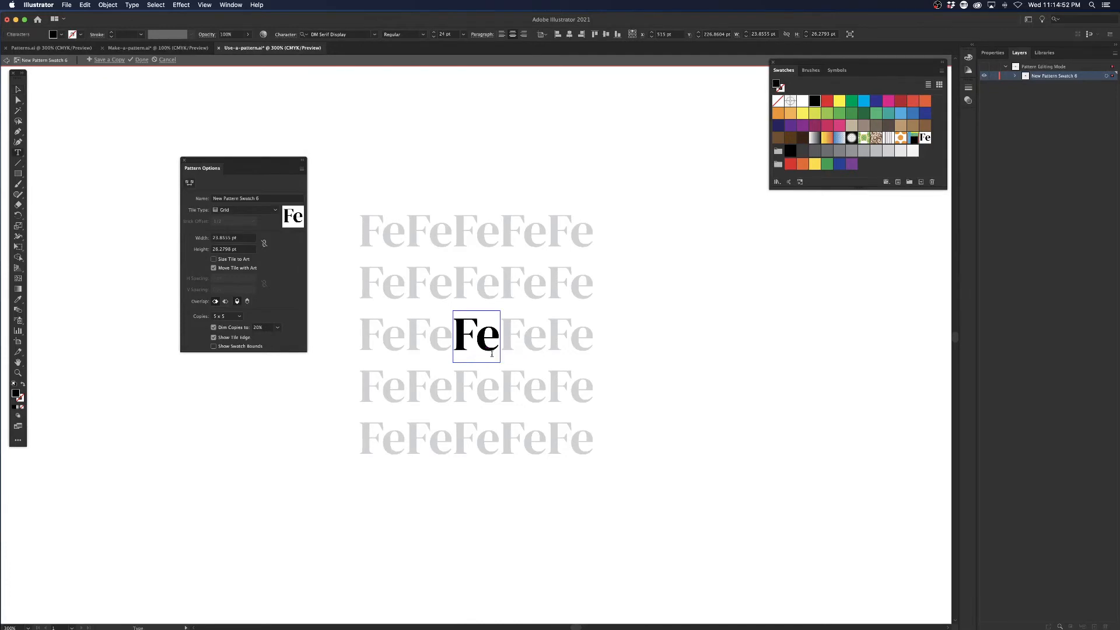
pyautogui.hotkey('shift', 'Right')
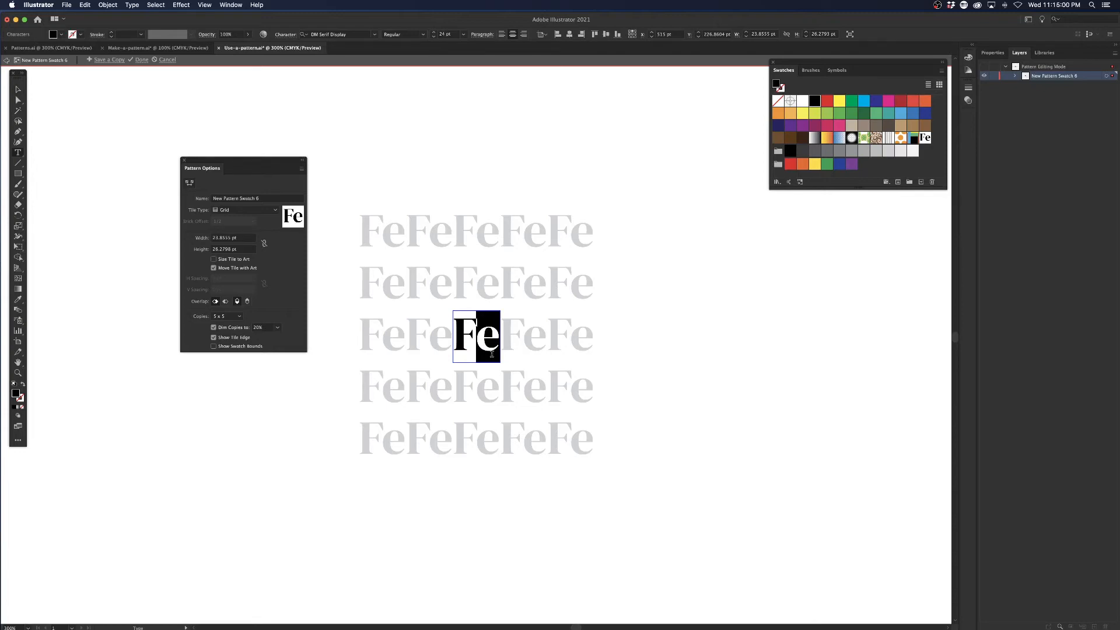
pyautogui.write('a')
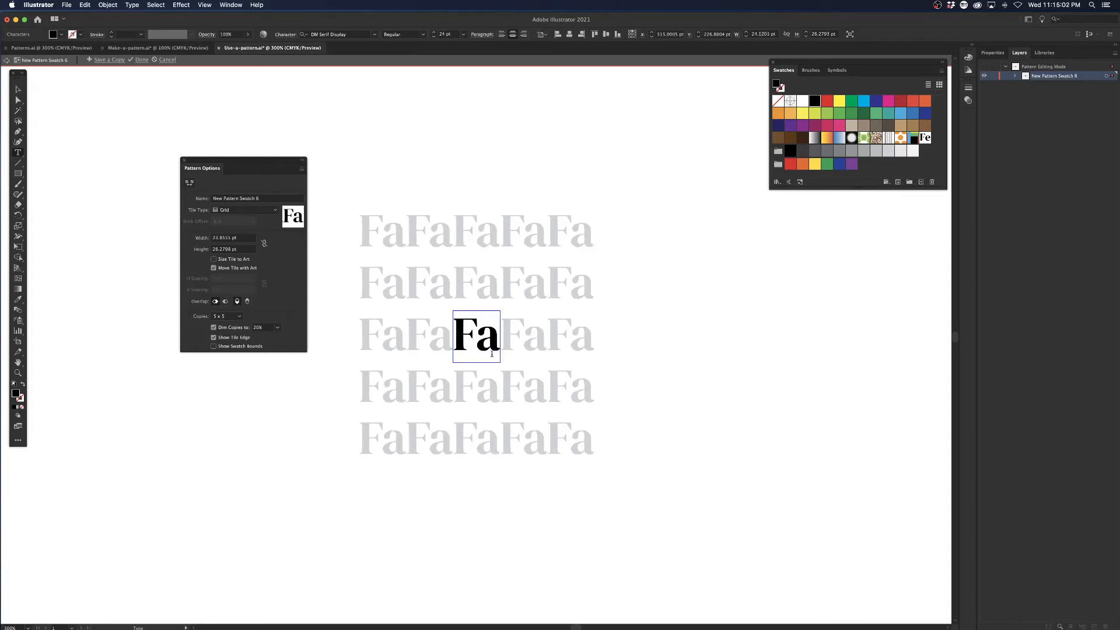
# Tighten the kerning between the F and the a in the pattern text until the two letters join.
pyautogui.press('Left')
pyautogui.hotkey('alt', 'Left')
pyautogui.hotkey('alt', 'Left')
pyautogui.hotkey('alt', 'Left')
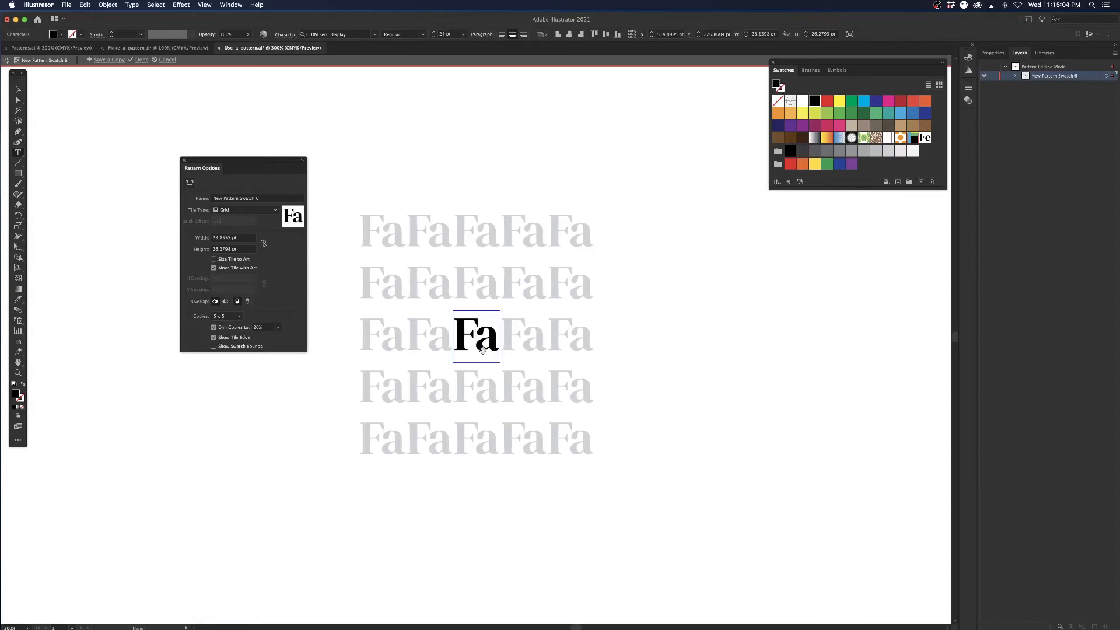
pyautogui.hotkey('alt', 'Left')
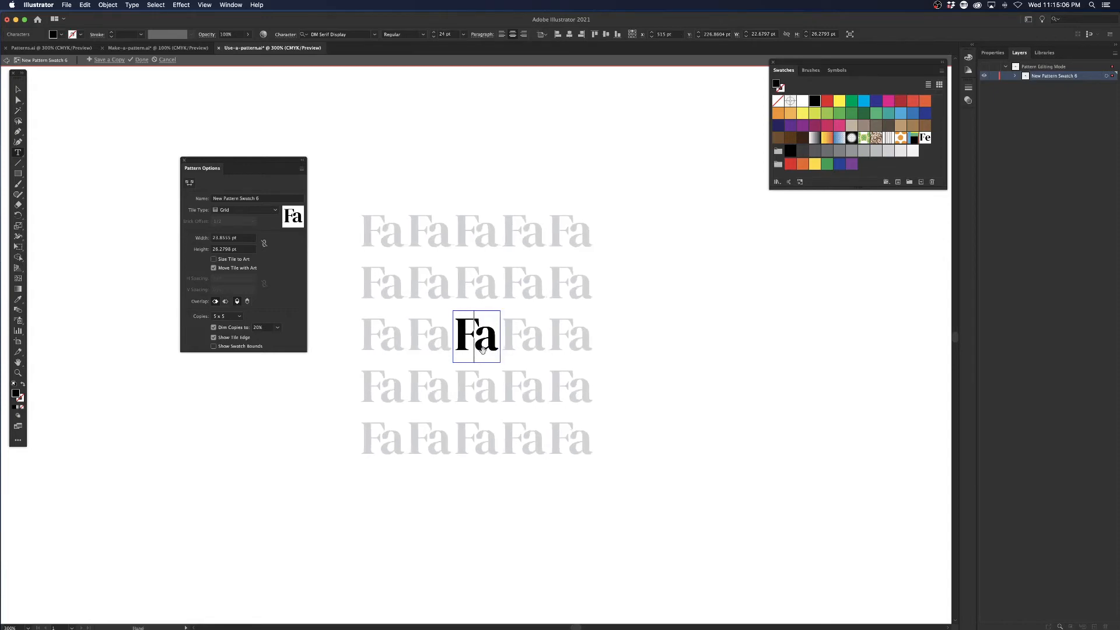
pyautogui.hotkey('alt', 'Right')
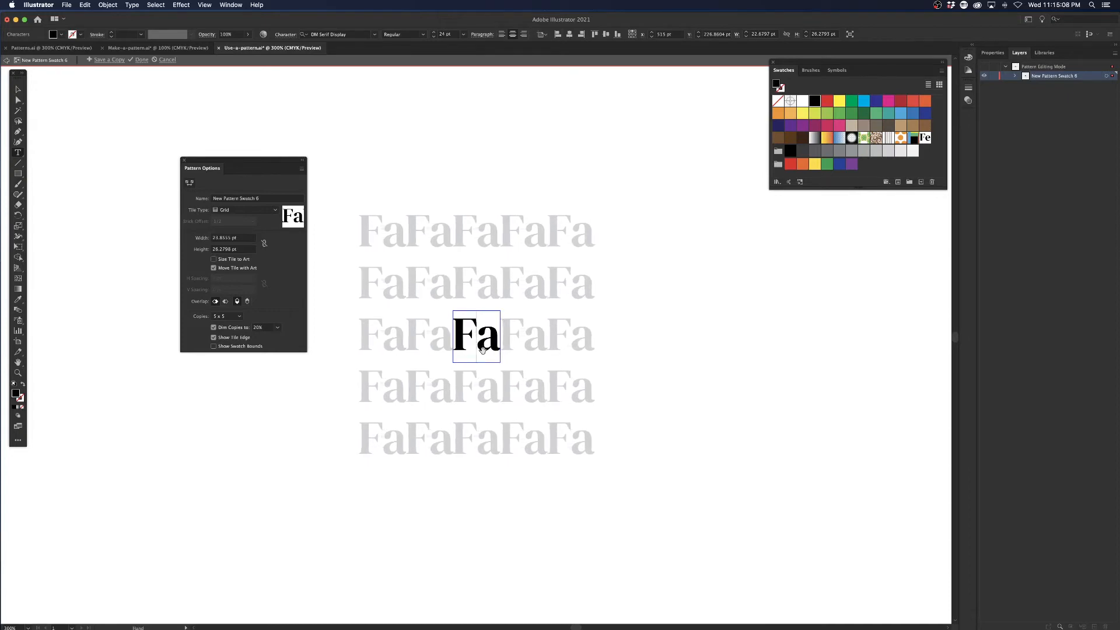
pyautogui.hotkey('alt', 'Left')
pyautogui.hotkey('alt', 'Left')
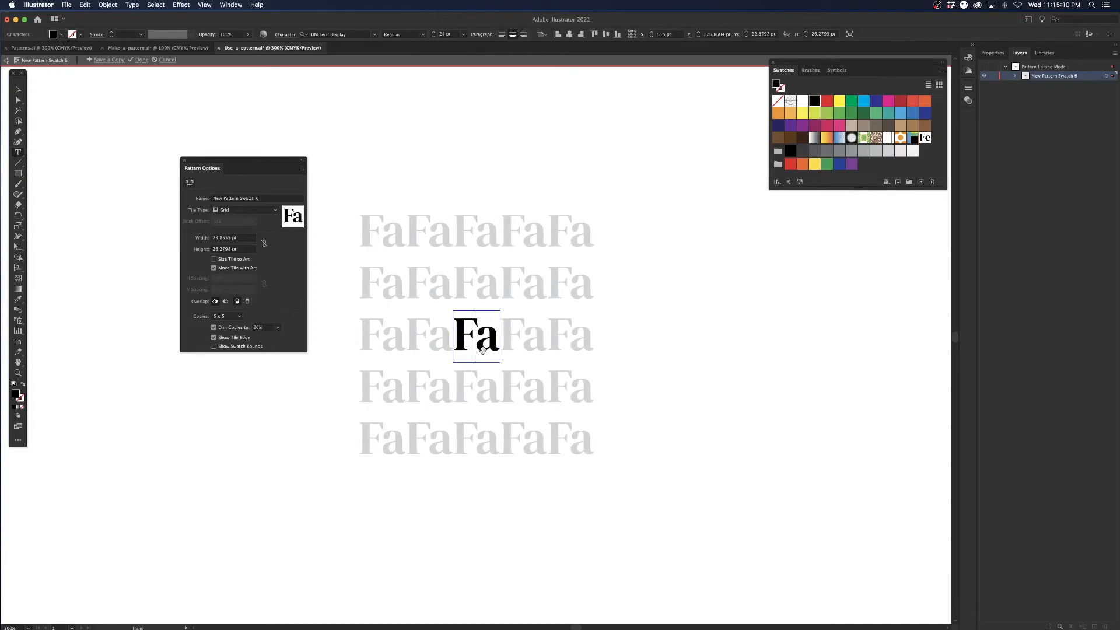
pyautogui.hotkey('alt', 'Left')
pyautogui.hotkey('alt', 'Left')
pyautogui.hotkey('alt', 'Left')
pyautogui.hotkey('alt', 'Left')
pyautogui.hotkey('alt', 'Left')
pyautogui.hotkey('alt', 'Left')
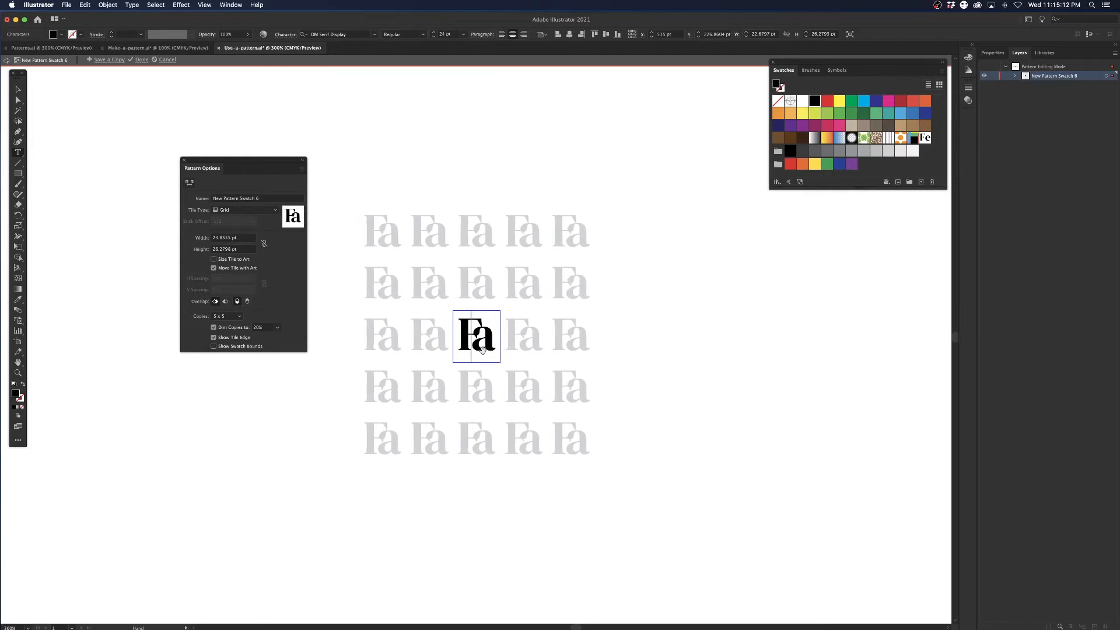
# Loosen the kerning between the F and the a until the letters stand apart, and leave text editing.
pyautogui.hotkey('alt', 'Right')
pyautogui.hotkey('alt', 'Right')
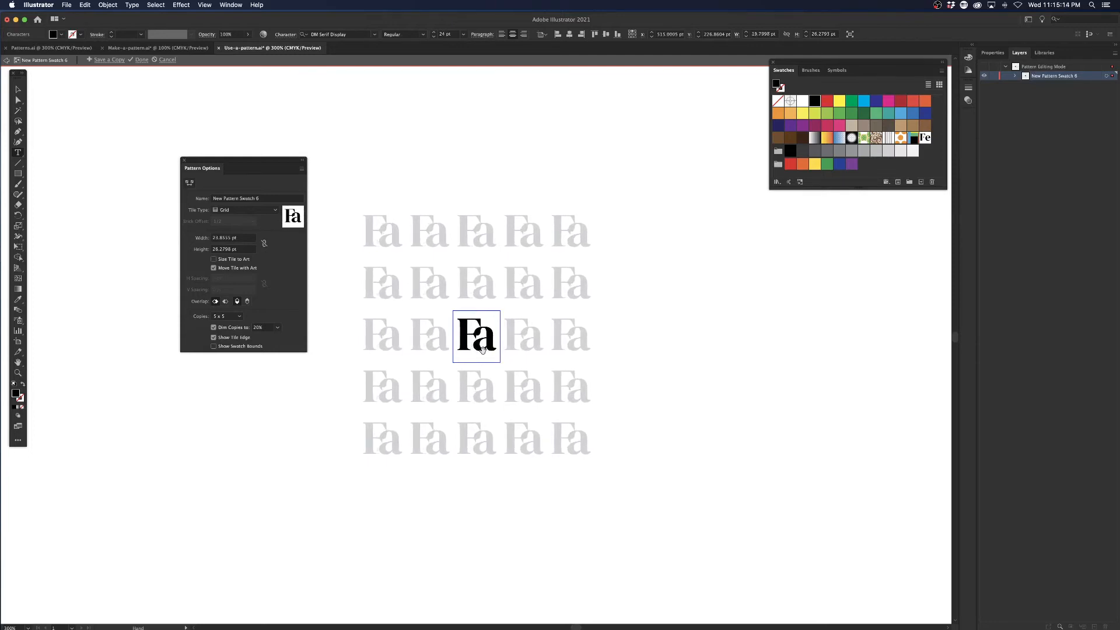
pyautogui.hotkey('alt', 'Right')
pyautogui.hotkey('alt', 'Right')
pyautogui.hotkey('alt', 'Right')
pyautogui.hotkey('alt', 'Right')
pyautogui.hotkey('alt', 'Right')
pyautogui.hotkey('alt', 'Right')
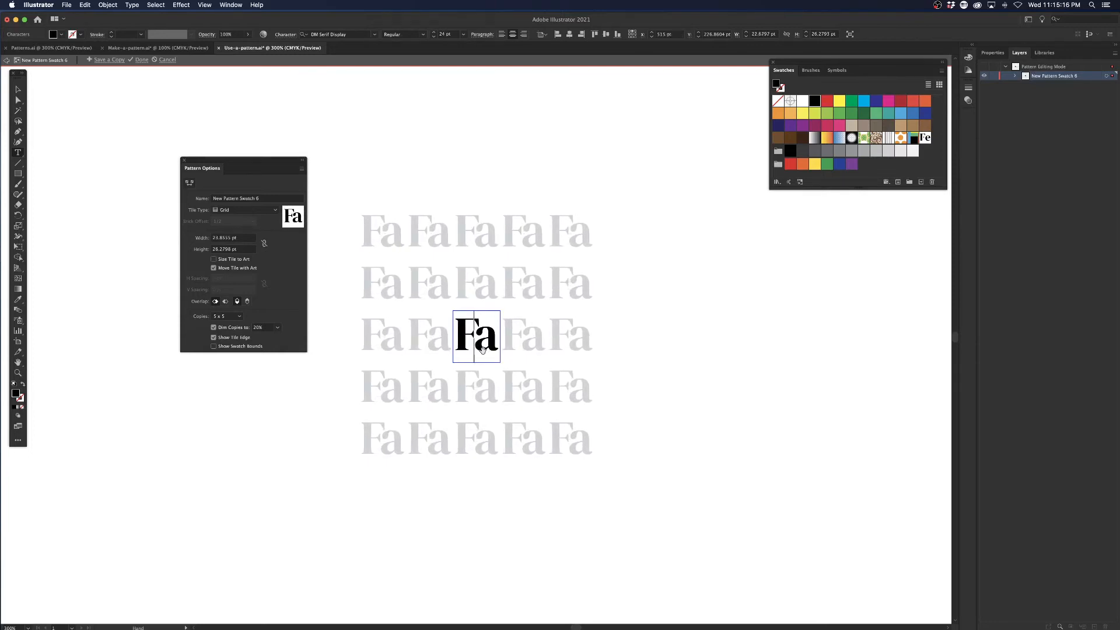
pyautogui.press('Escape')
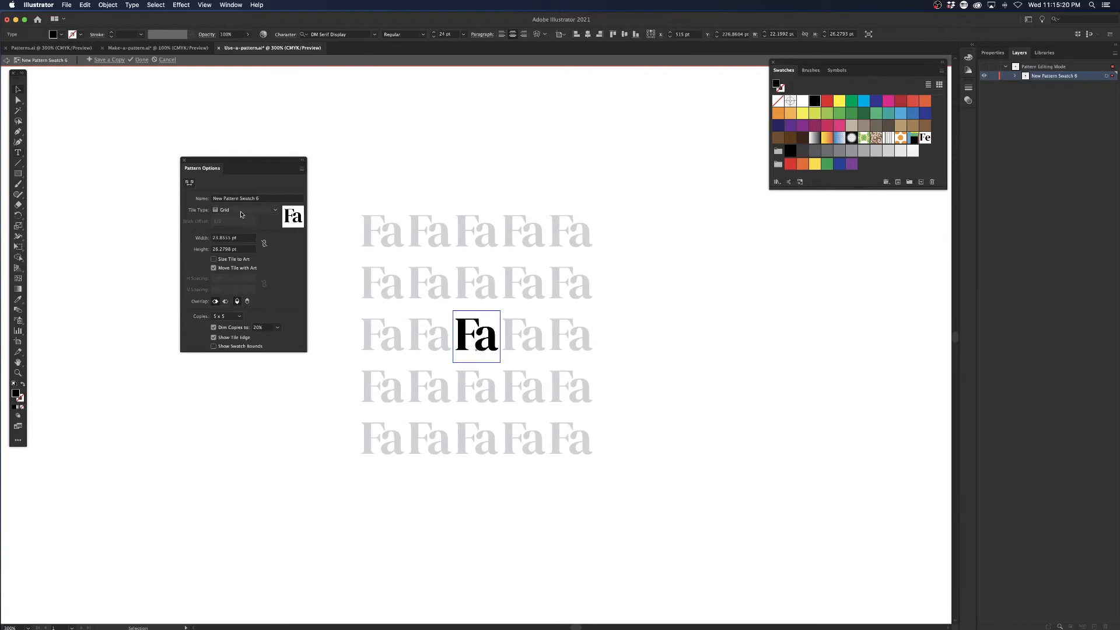
# Compare the Hex by Column and Hex by Row tile types on the Fa pattern and keep Hex by Column.
pyautogui.click(242, 211)
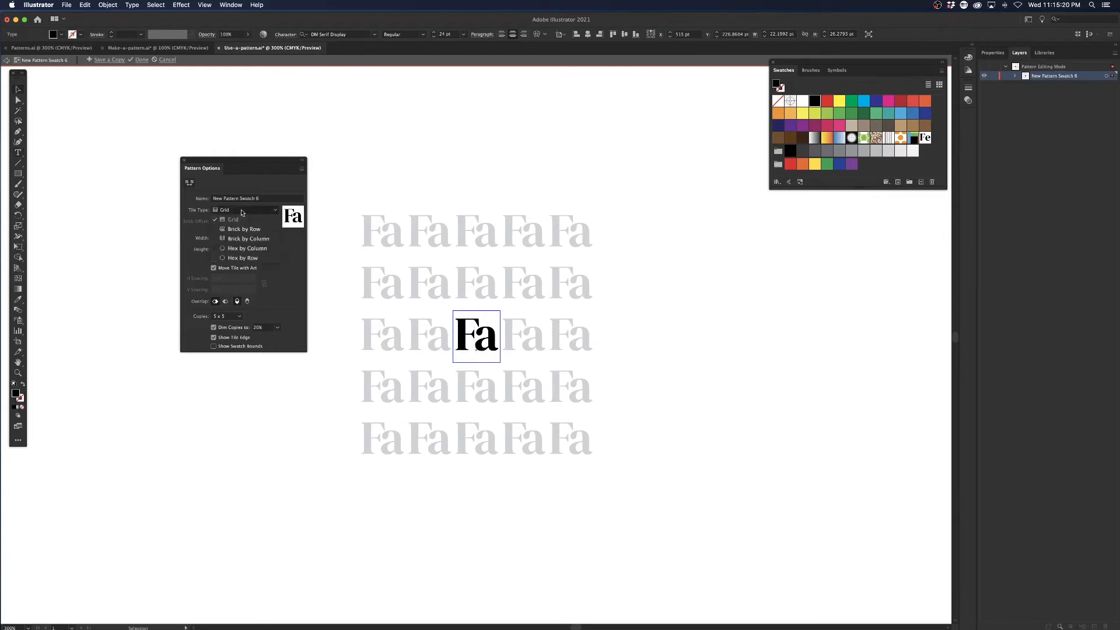
pyautogui.click(244, 250)
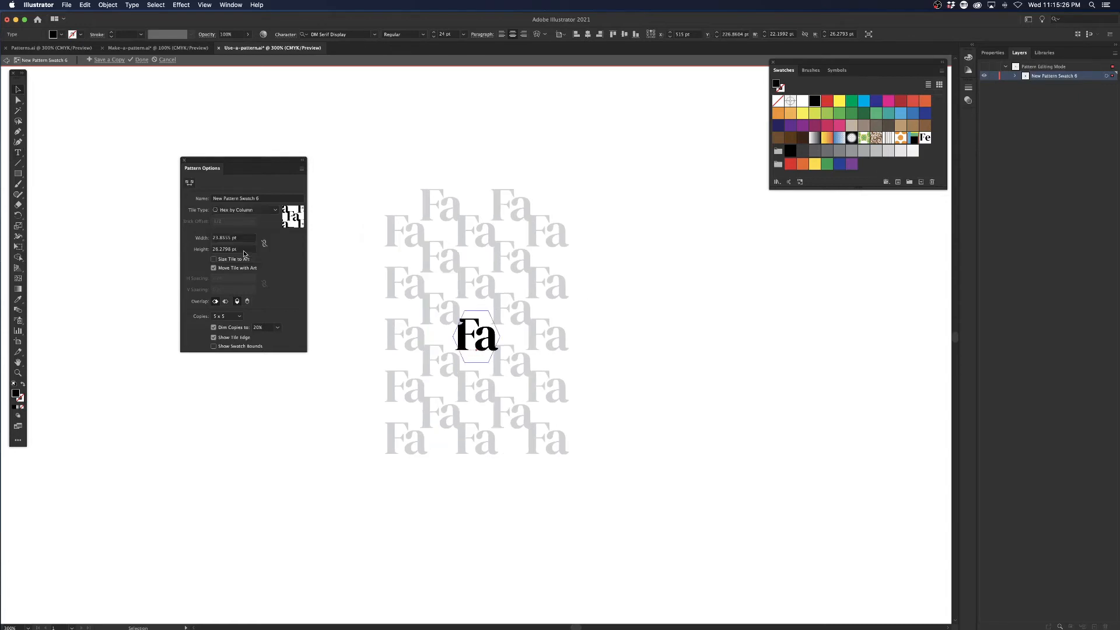
pyautogui.click(249, 211)
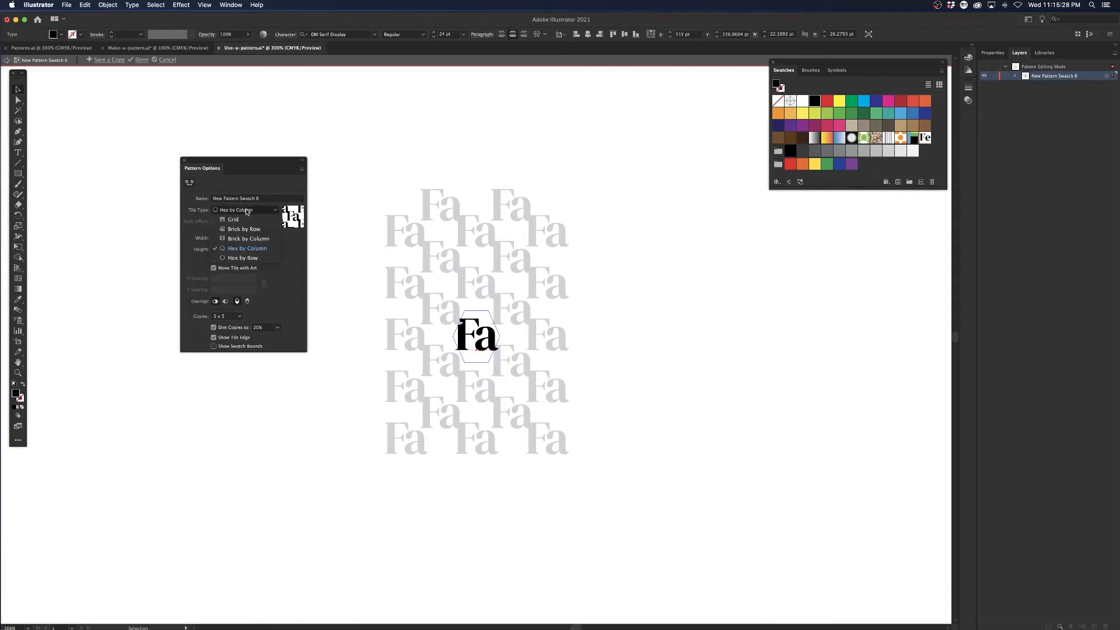
pyautogui.click(257, 259)
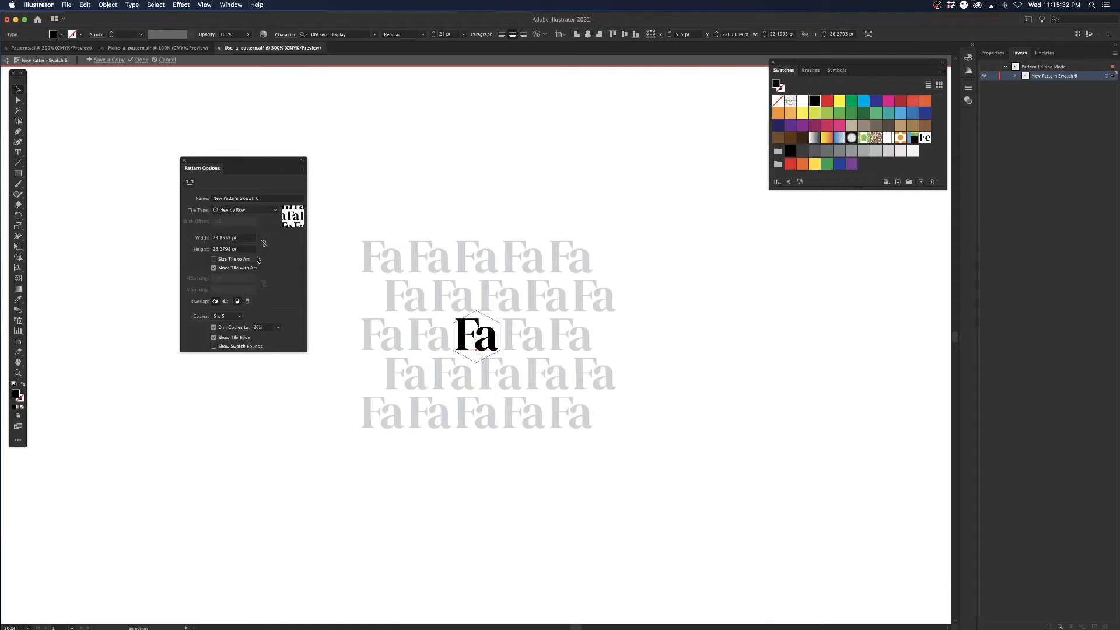
pyautogui.click(249, 211)
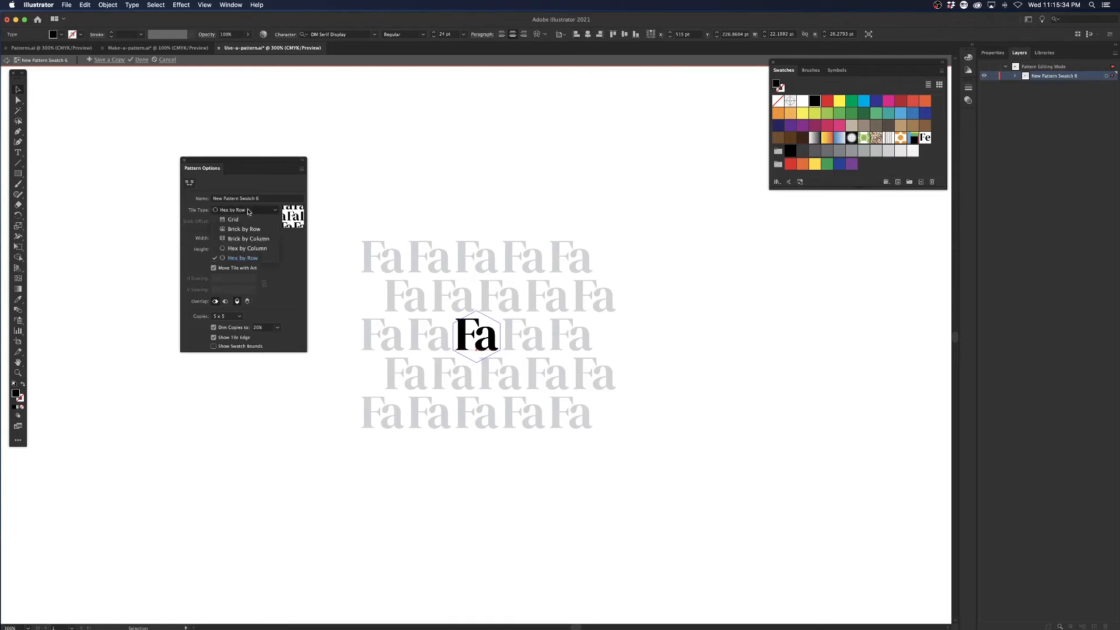
pyautogui.click(244, 248)
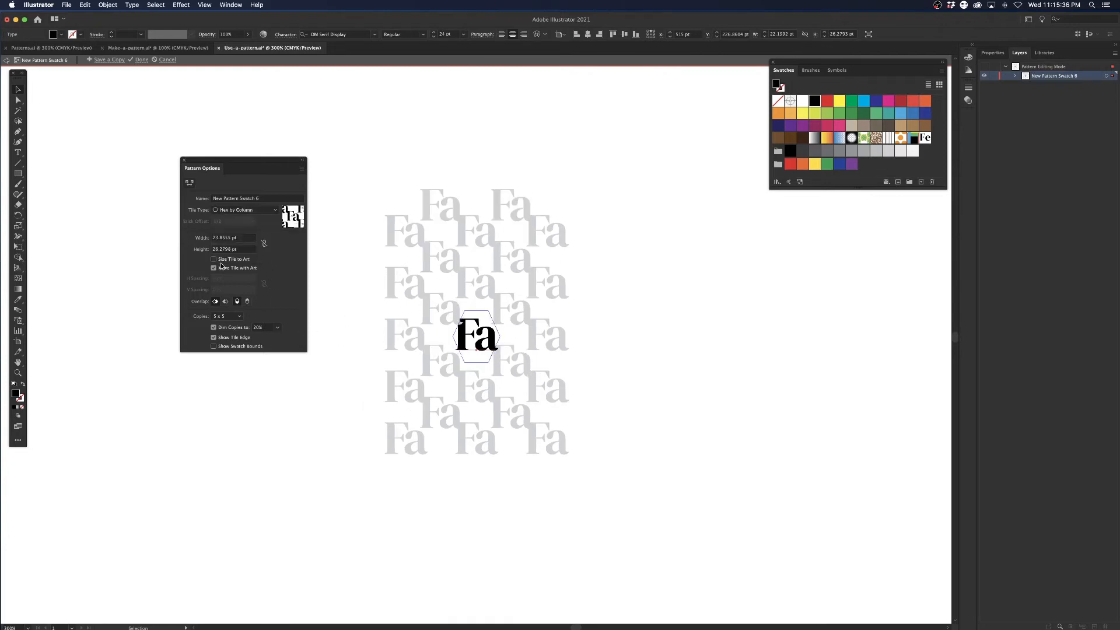
# Set the width of the Fa pattern's hexagonal tile to 31 pt.
pyautogui.click(248, 238)
pyautogui.write('30')
pyautogui.press('Return')
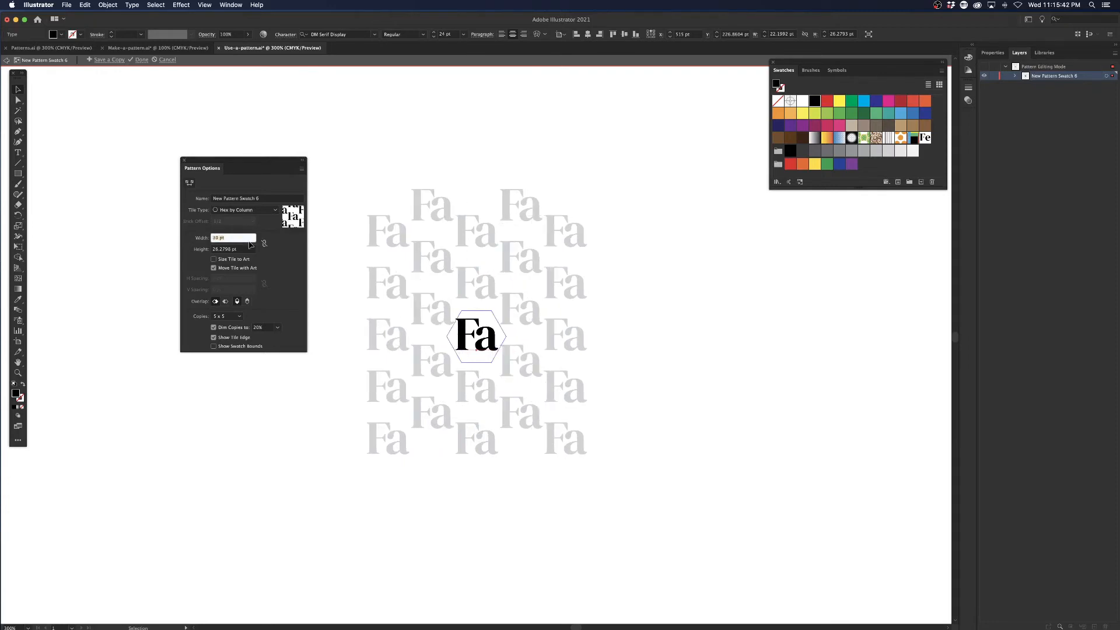
pyautogui.press('Up')
pyautogui.press('Tab')
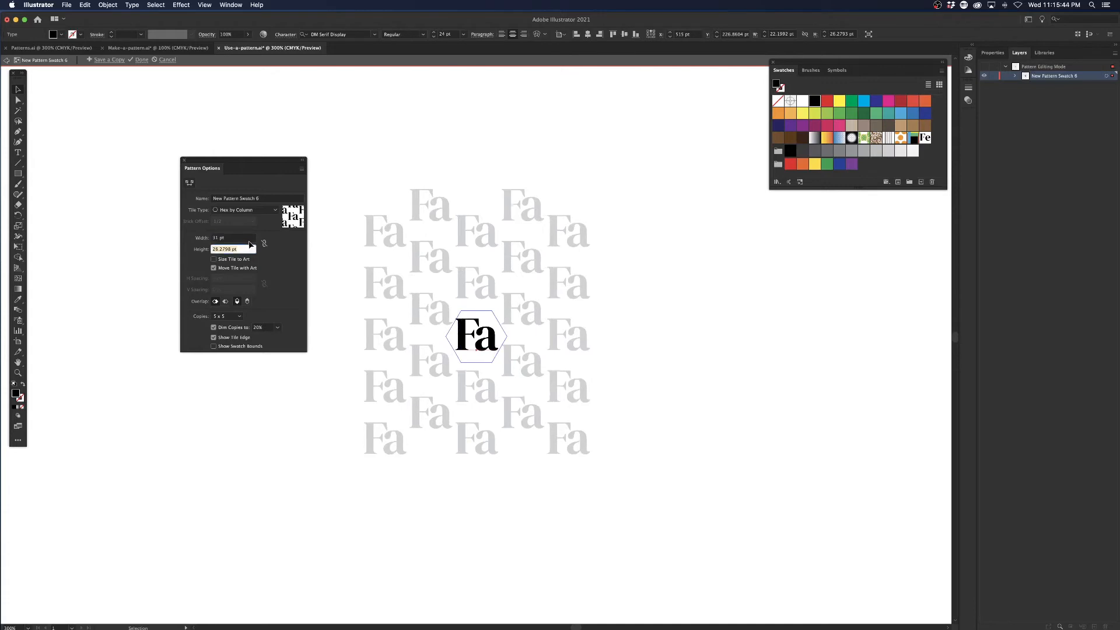
# Set the Fa pattern tile's height to 18 pt and finish pattern editing.
pyautogui.write('20')
pyautogui.press('Return')
pyautogui.press('Down')
pyautogui.press('Down')
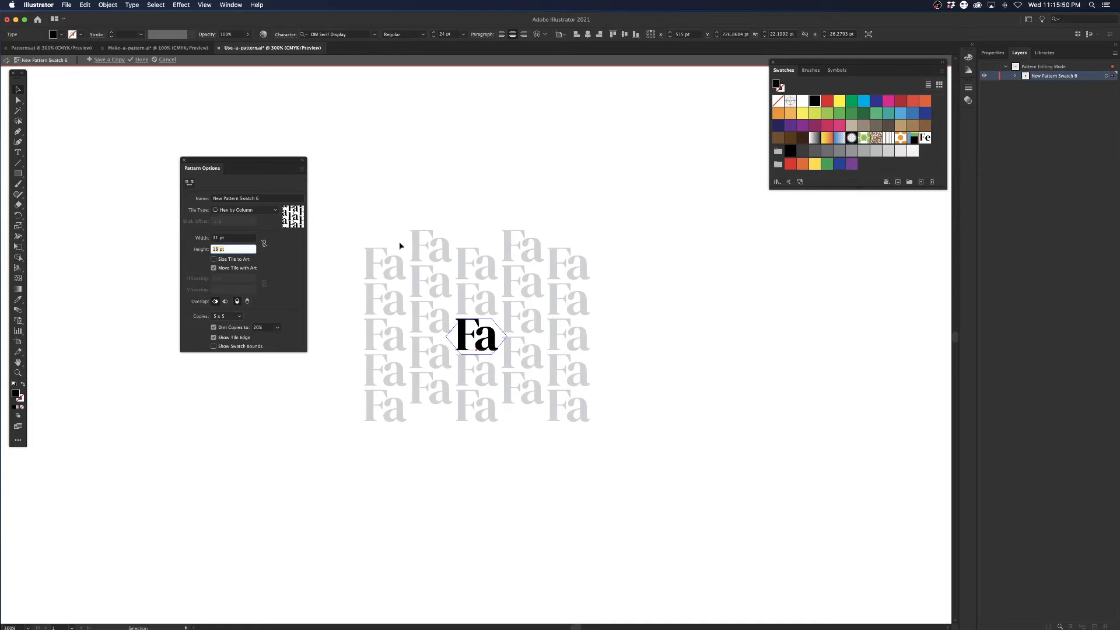
pyautogui.click(145, 61)
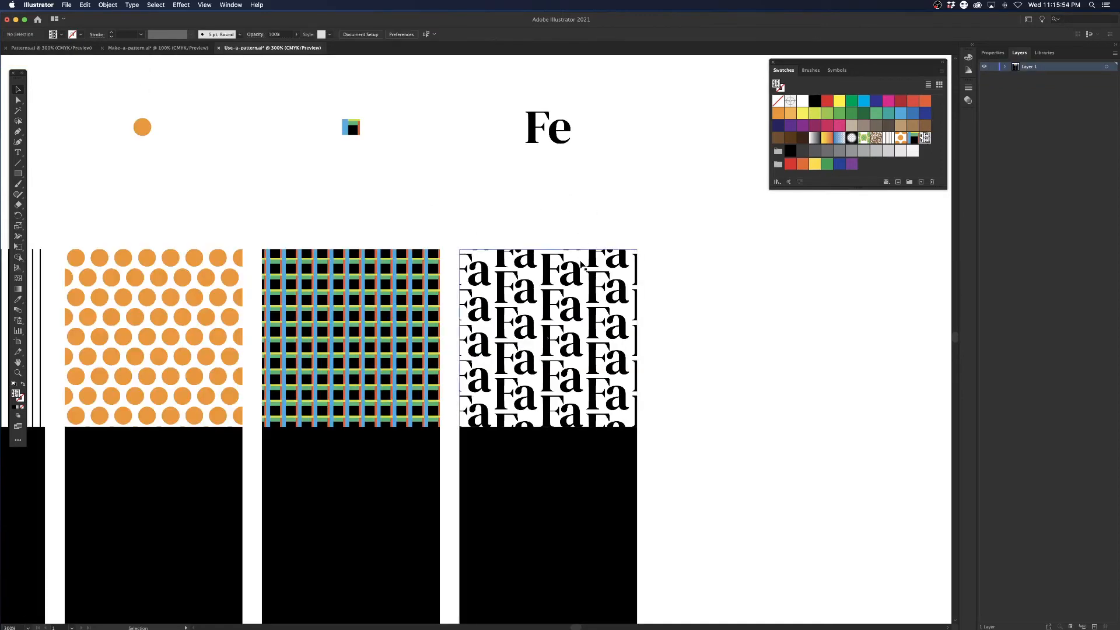
# Review the source artwork, the patterned squares and the black squares beneath them by selecting each row in turn.
pyautogui.press('super+minus')
pyautogui.hscroll(-4, 582, 245)
pyautogui.scroll(-2, 582, 245)
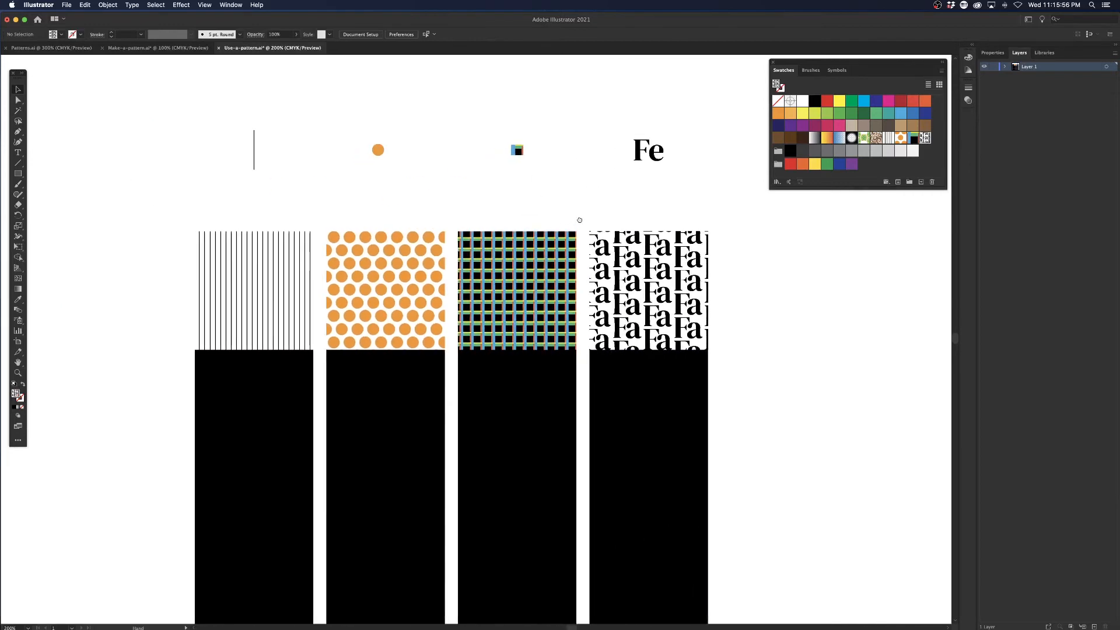
pyautogui.moveTo(223, 119); pyautogui.dragTo(356, 148)
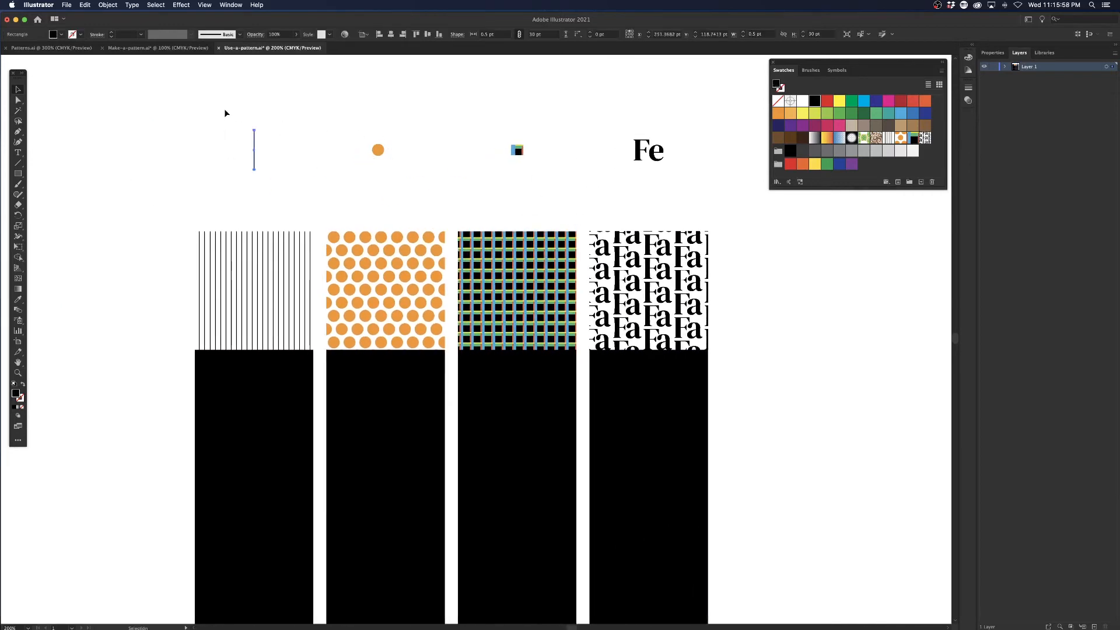
pyautogui.moveTo(225, 110); pyautogui.dragTo(640, 200)
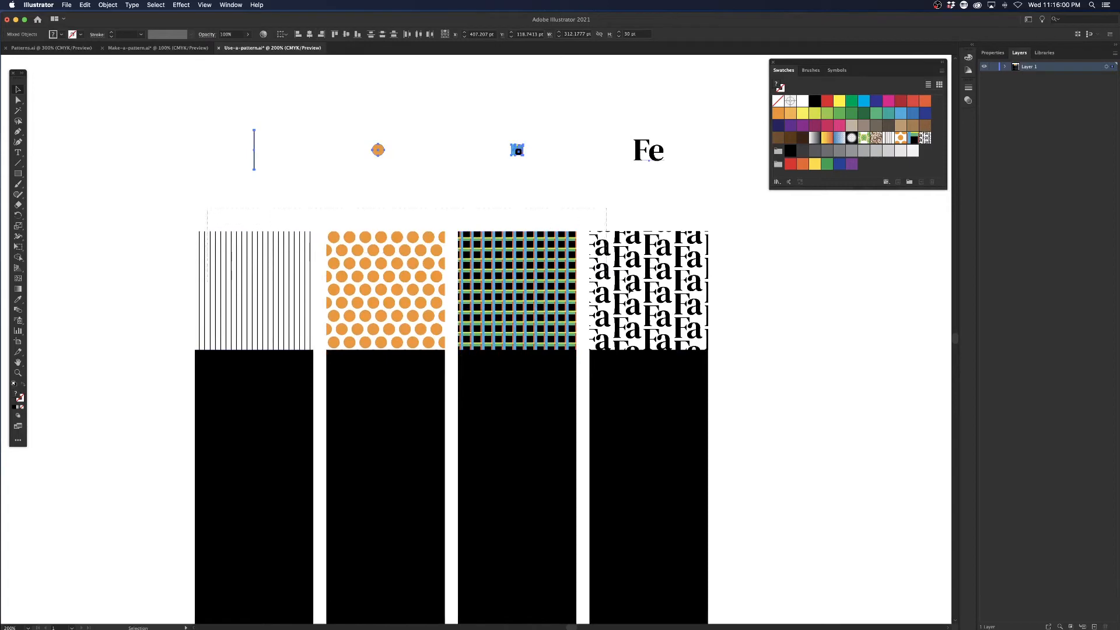
pyautogui.moveTo(630, 290); pyautogui.dragTo(661, 297)
pyautogui.moveTo(660, 376); pyautogui.dragTo(638, 362)
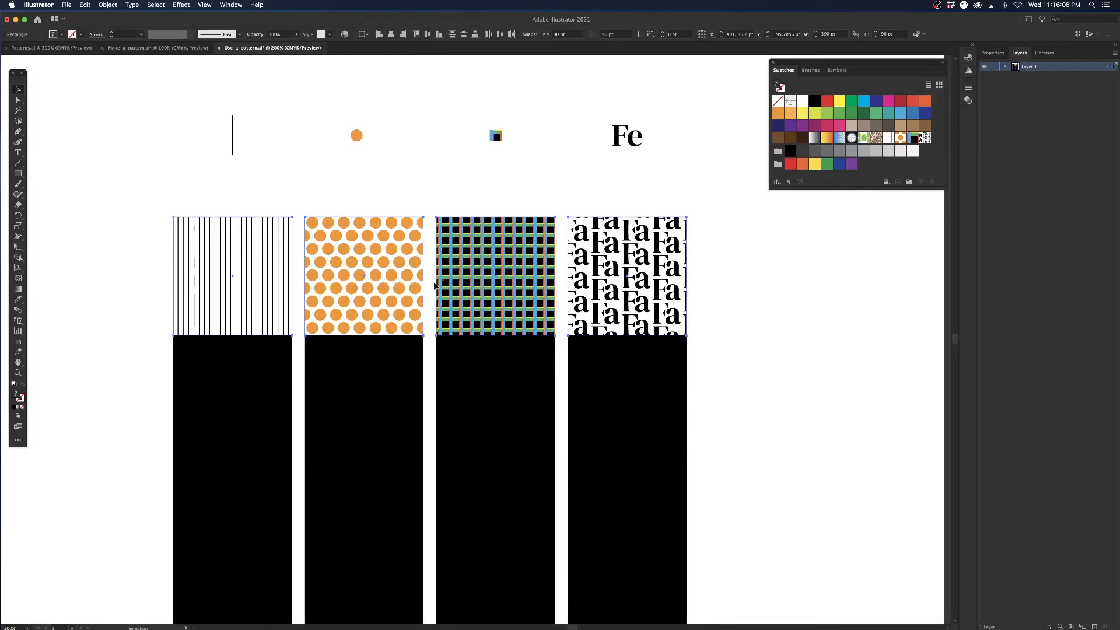
pyautogui.scroll(-3, 438, 309)
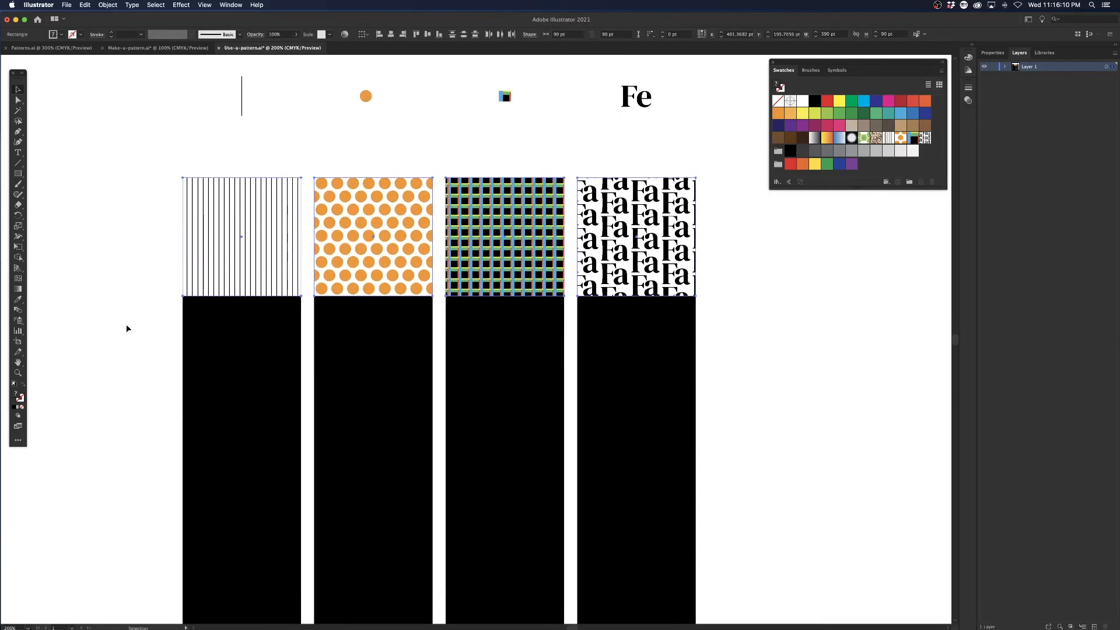
pyautogui.moveTo(781, 373); pyautogui.dragTo(781, 374)
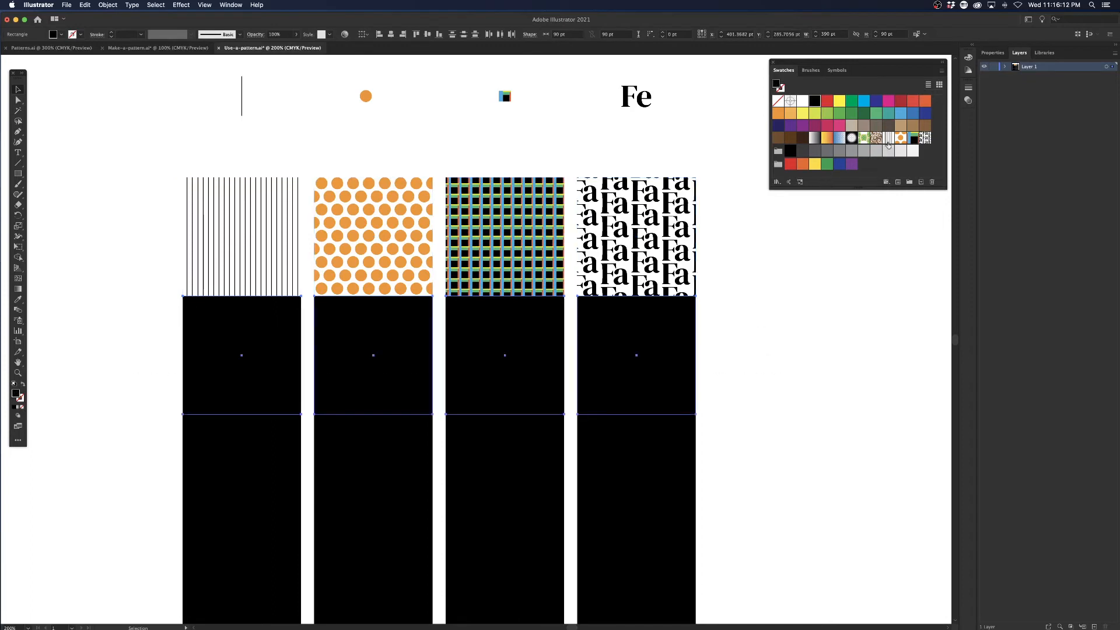
# Fill the four second-row squares with the line, orange dot, Tartan and Fa pattern swatches, matching the squares above, and deselect.
pyautogui.click(218, 364)
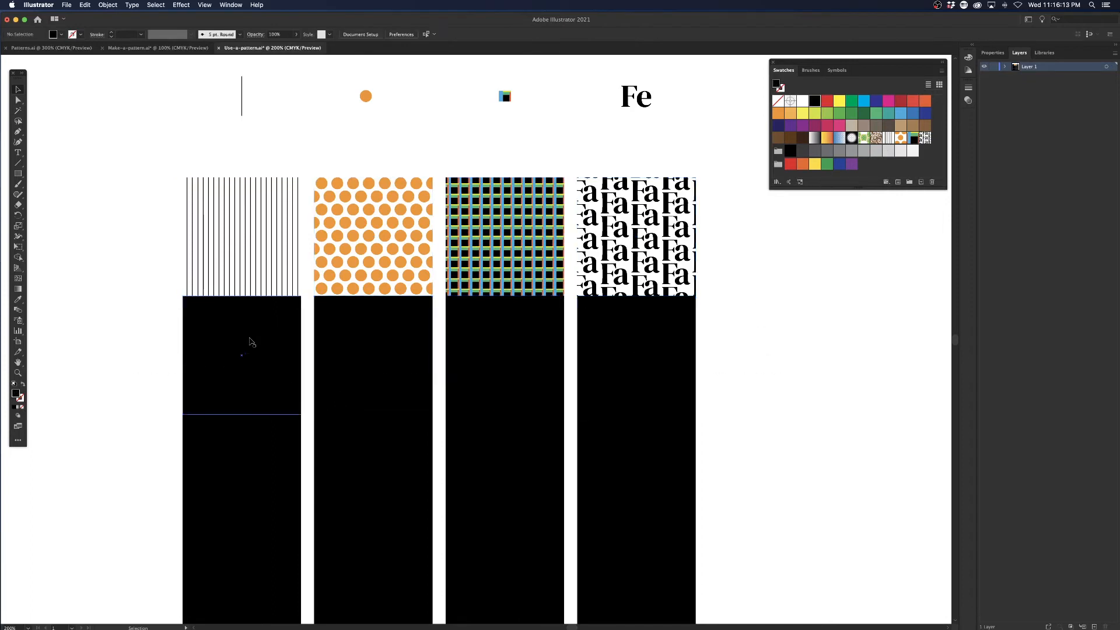
pyautogui.click(888, 137)
pyautogui.click(357, 356)
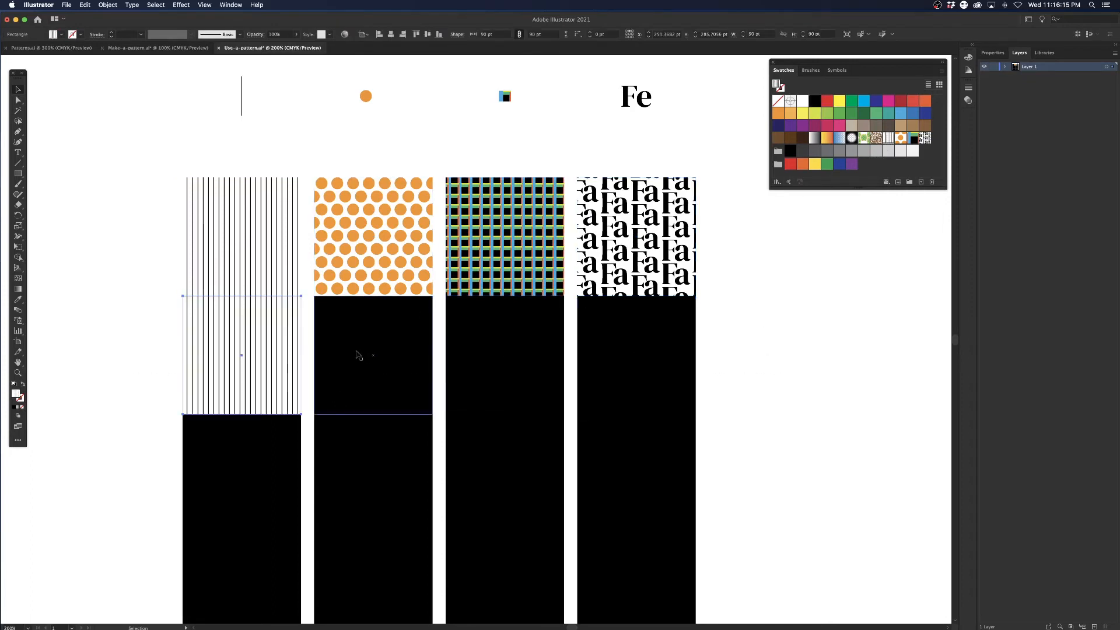
pyautogui.click(901, 137)
pyautogui.click(504, 357)
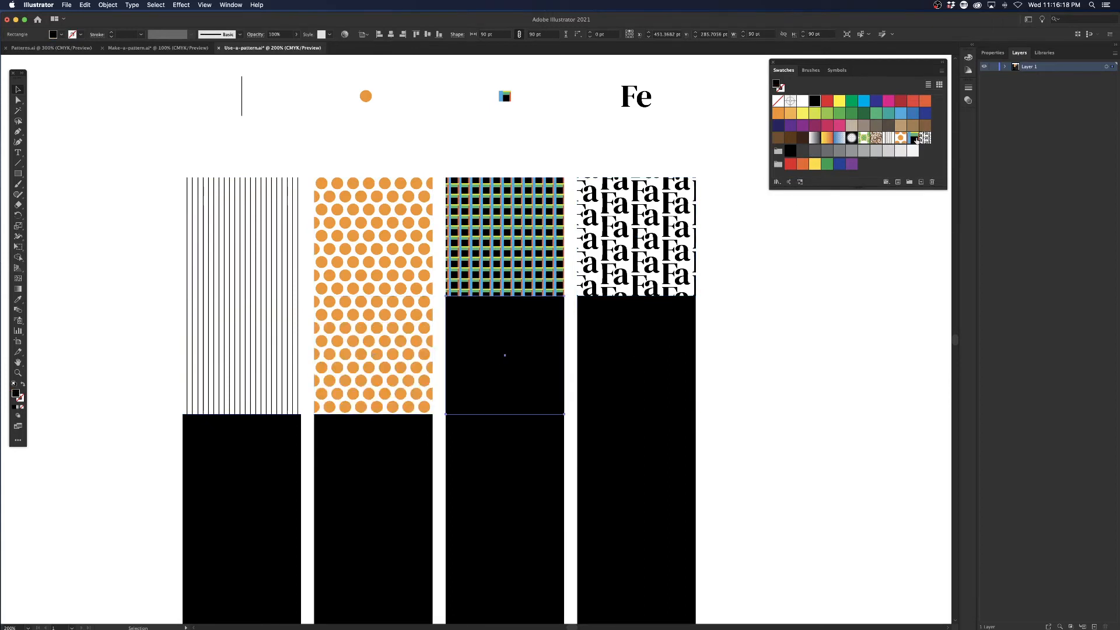
pyautogui.click(913, 138)
pyautogui.click(636, 357)
pyautogui.click(925, 137)
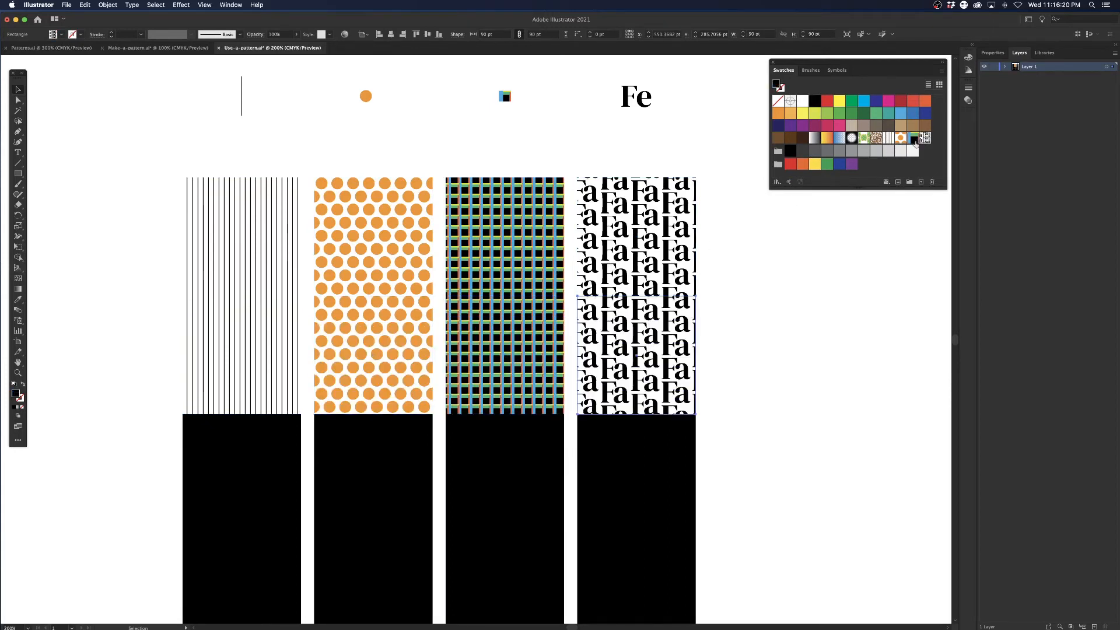
pyautogui.click(130, 328)
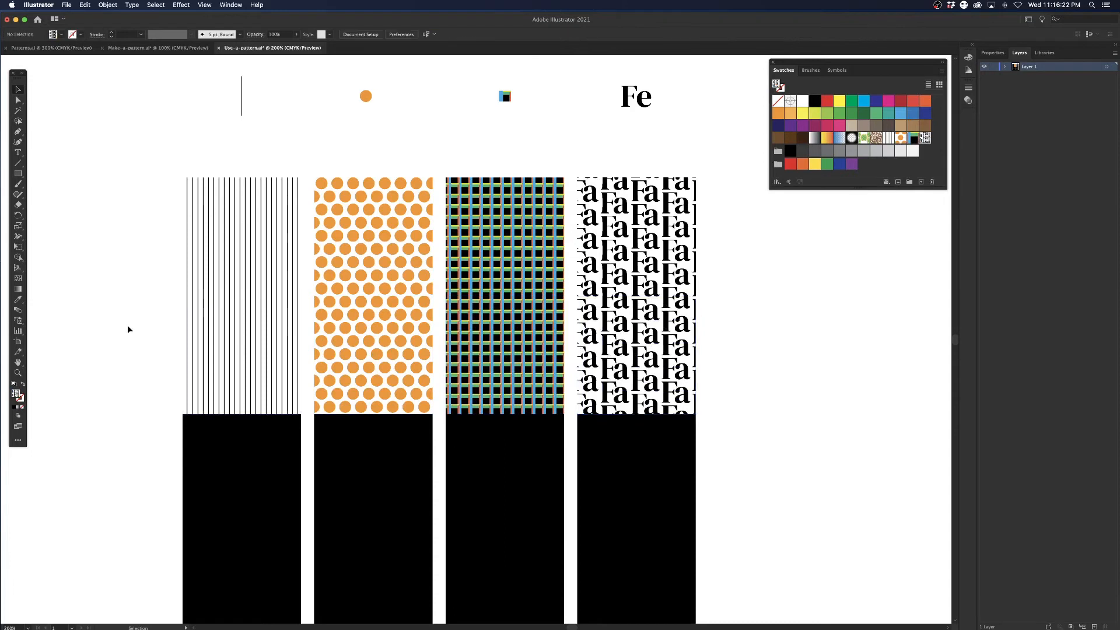
# Rotate only the line pattern inside the second-row square by 45°, with Transform Objects off and Transform Patterns on, and deselect it.
pyautogui.click(287, 351)
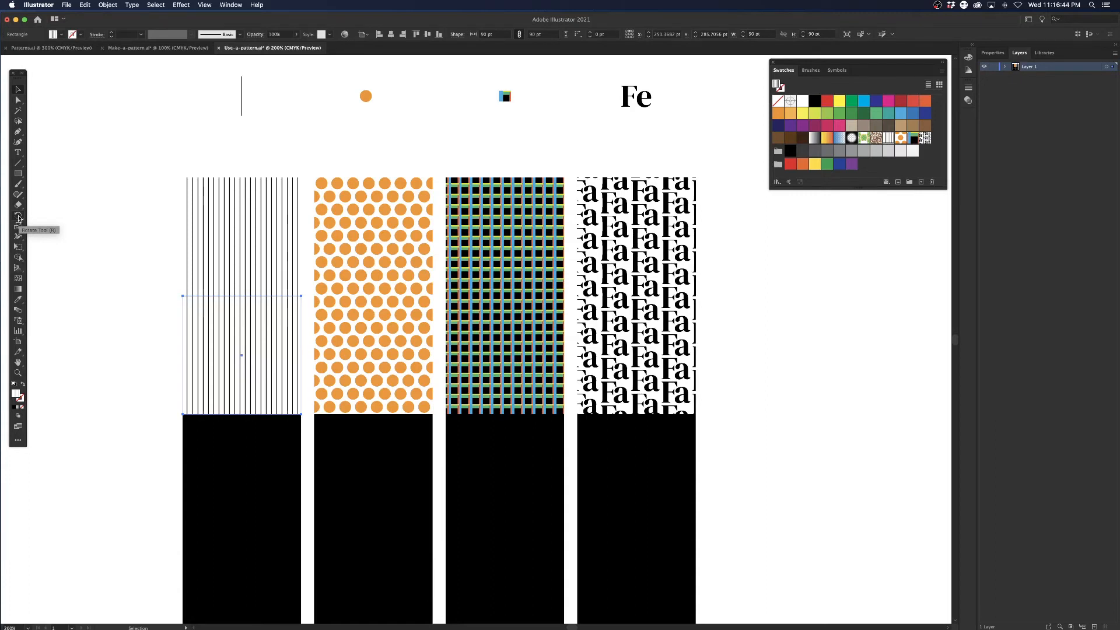
pyautogui.doubleClick(18, 219)
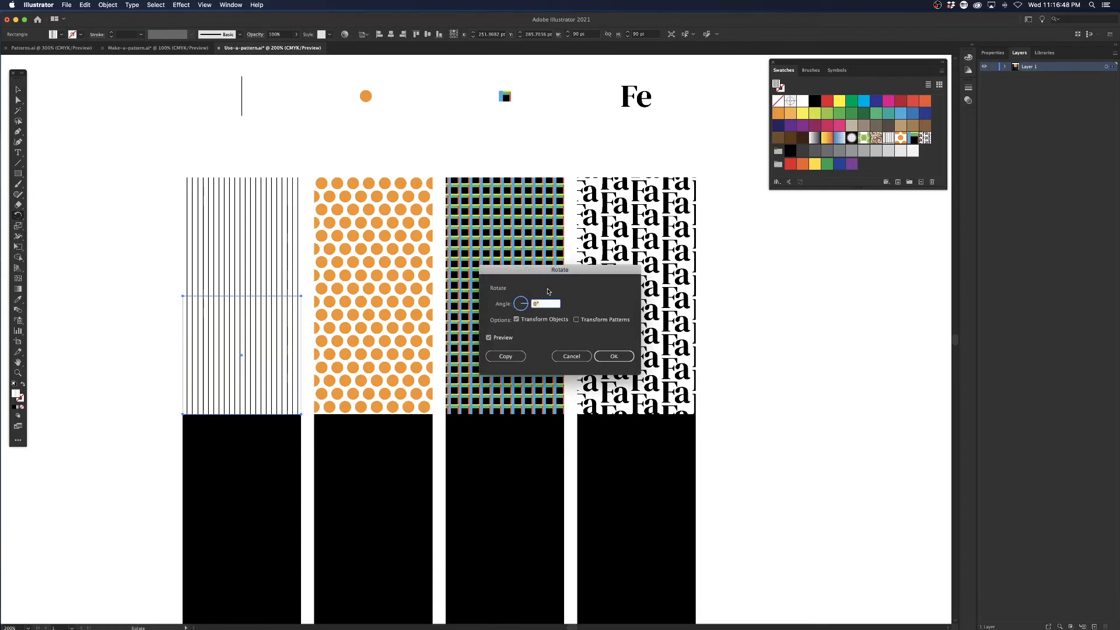
pyautogui.moveTo(564, 275); pyautogui.dragTo(554, 199)
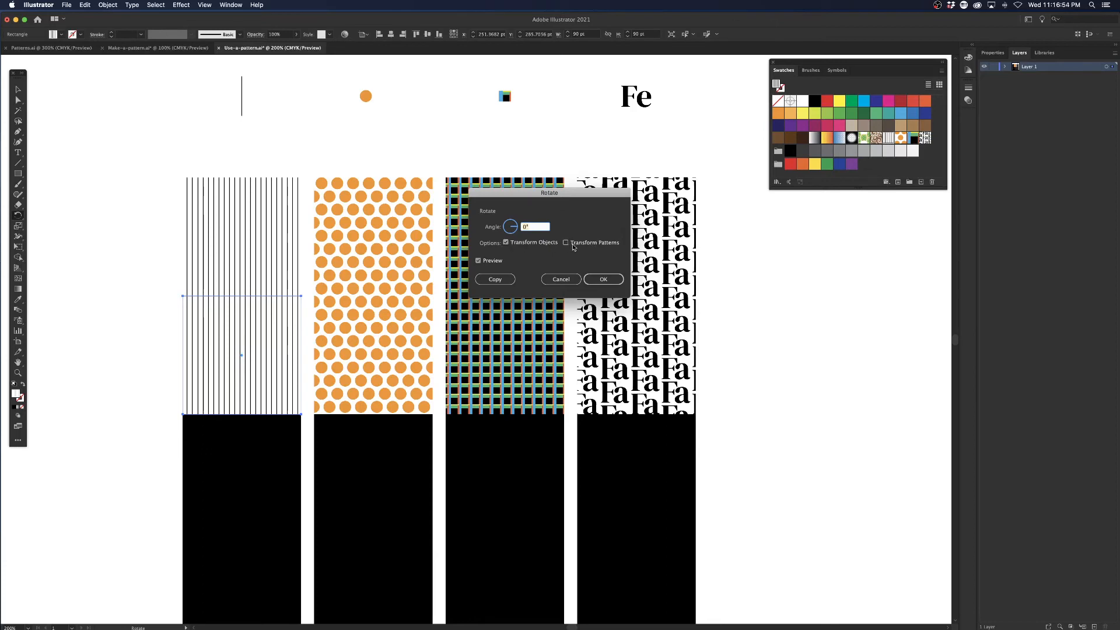
pyautogui.click(505, 243)
pyautogui.moveTo(515, 226); pyautogui.dragTo(508, 213)
pyautogui.press('Tab')
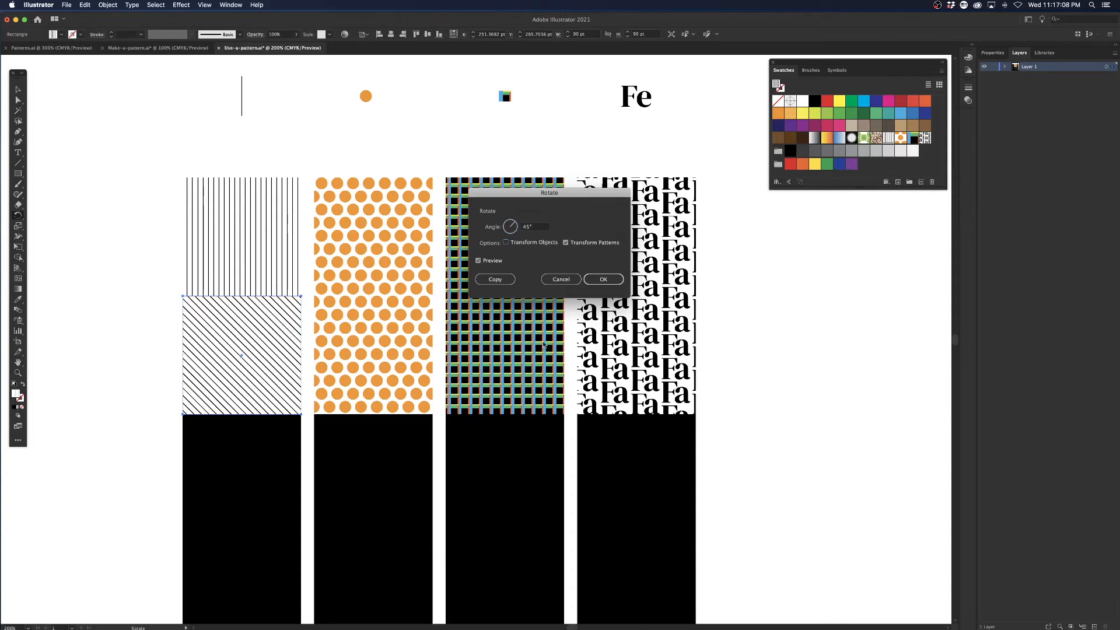
pyautogui.click(606, 279)
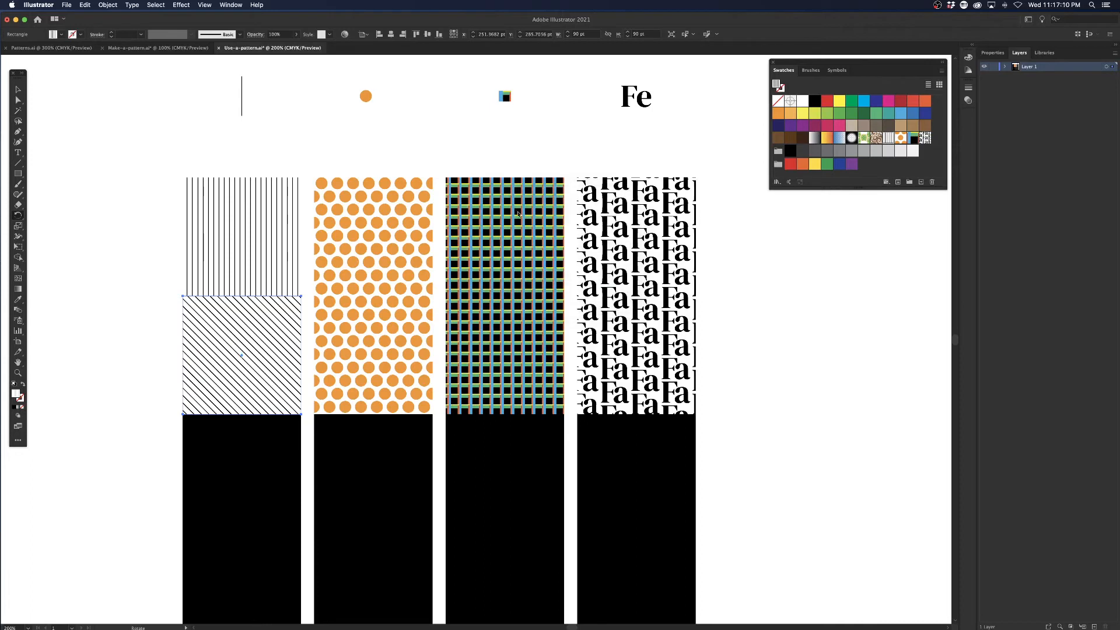
pyautogui.click(18, 89)
pyautogui.click(135, 210)
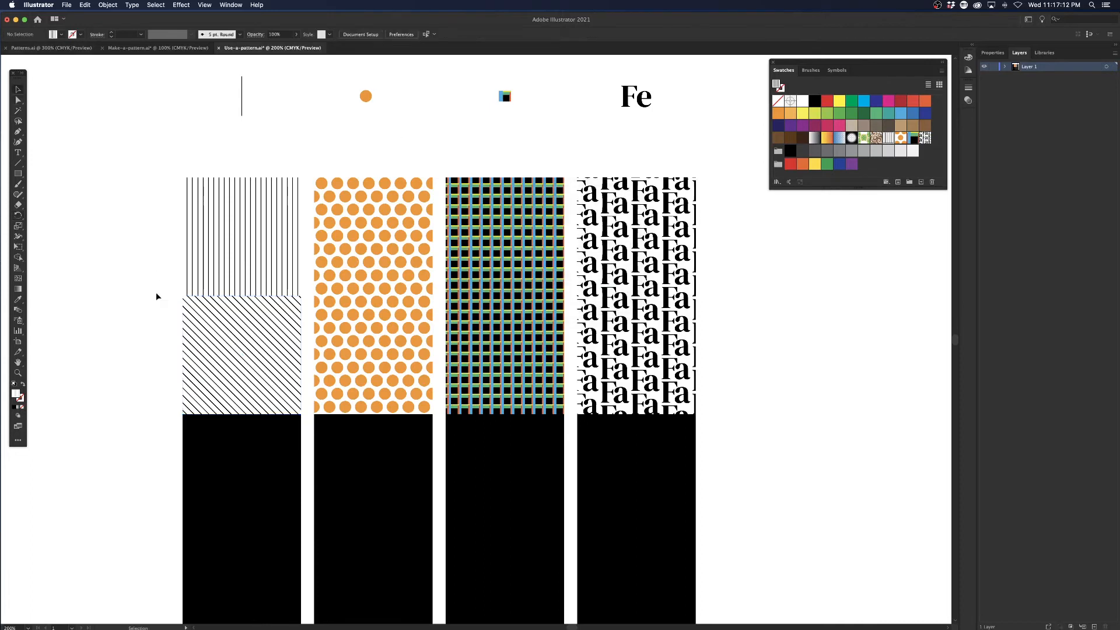
# Scale only the dot pattern inside the second-row square uniformly to 25%, with Transform Patterns on and Transform Objects off.
pyautogui.click(392, 330)
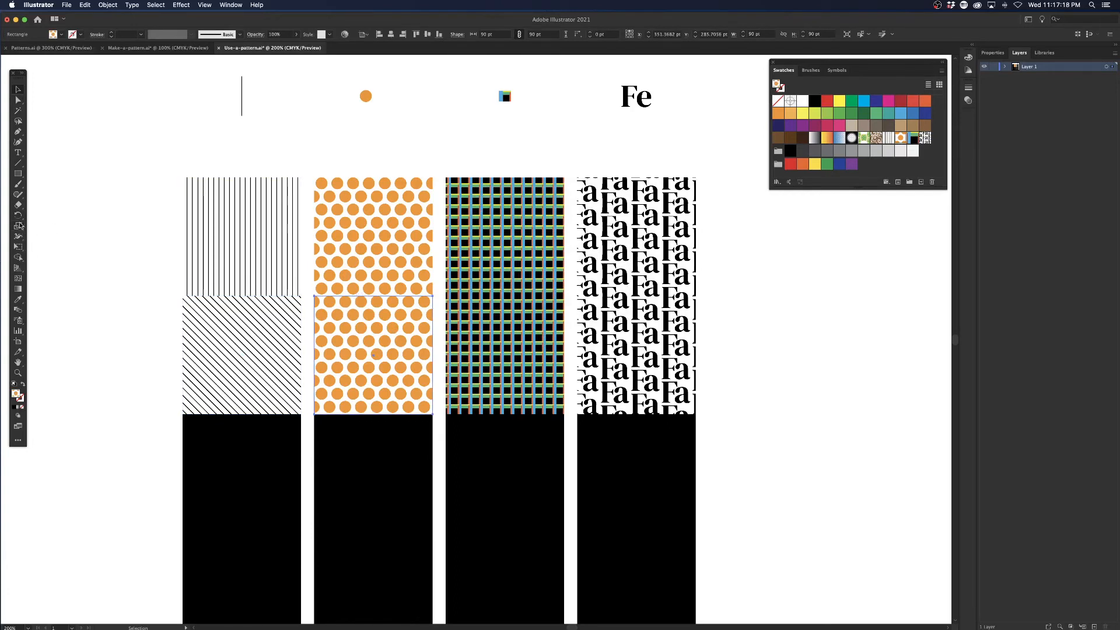
pyautogui.doubleClick(18, 228)
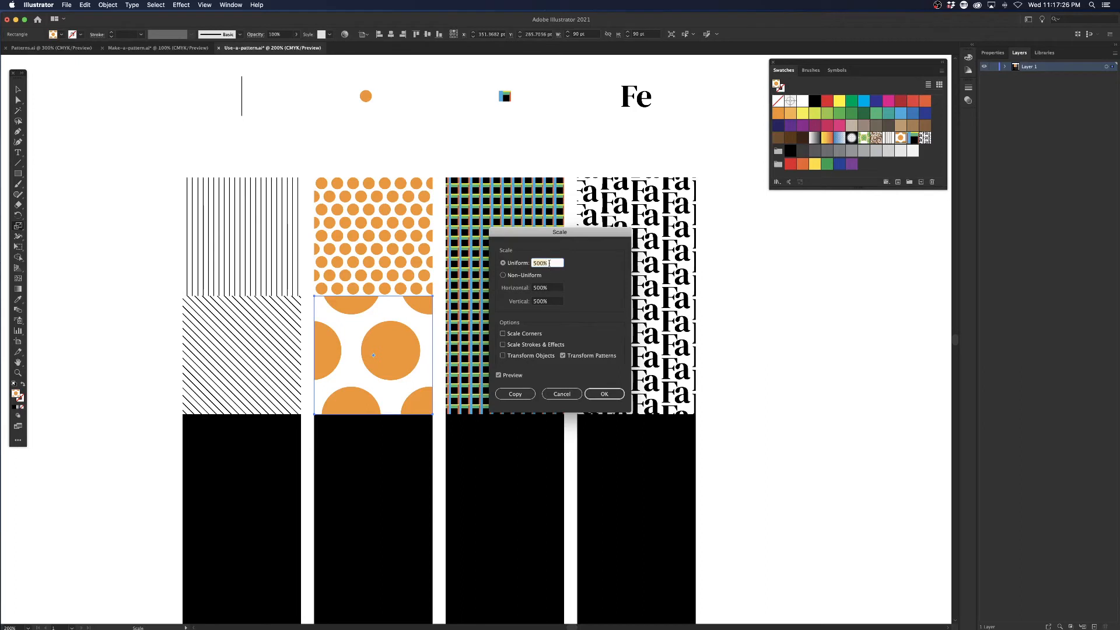
pyautogui.write('25')
pyautogui.press('Tab')
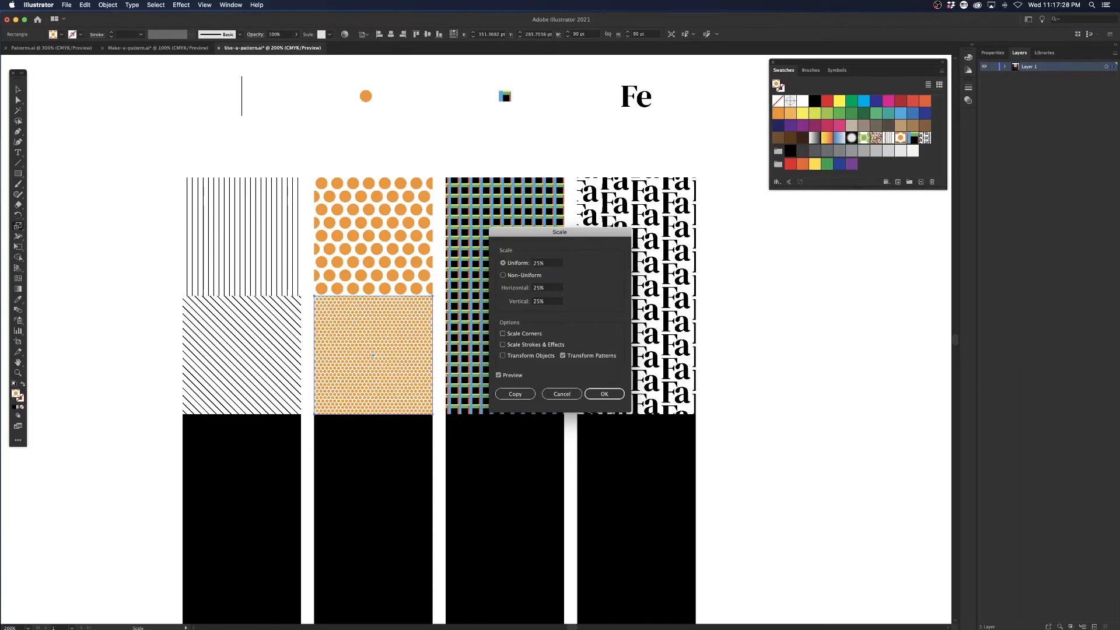
pyautogui.click(605, 394)
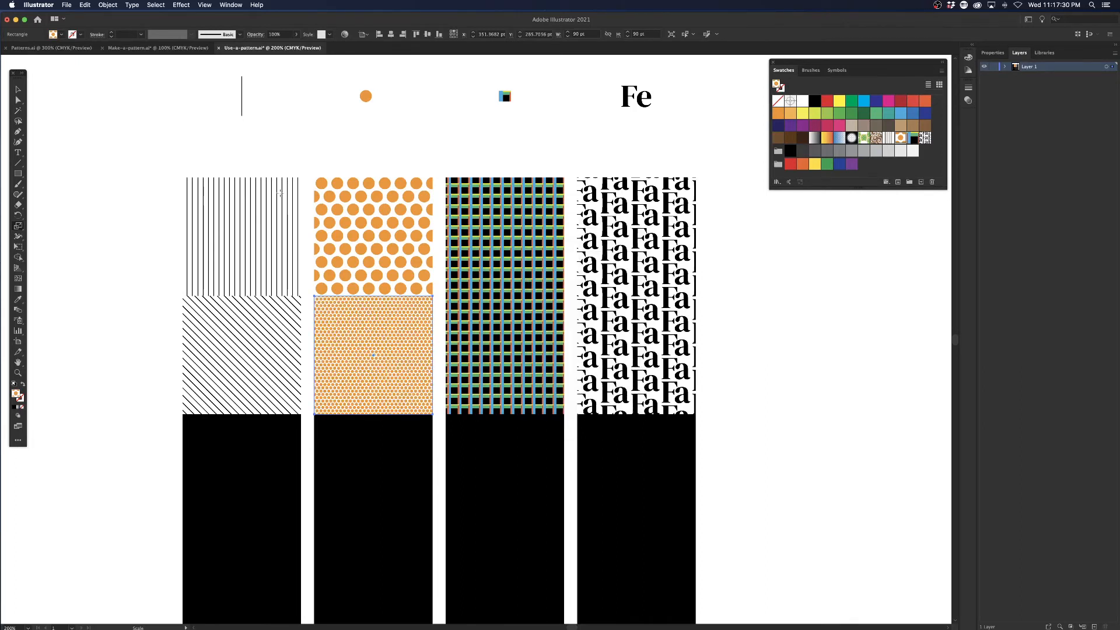
pyautogui.click(19, 89)
pyautogui.click(242, 107)
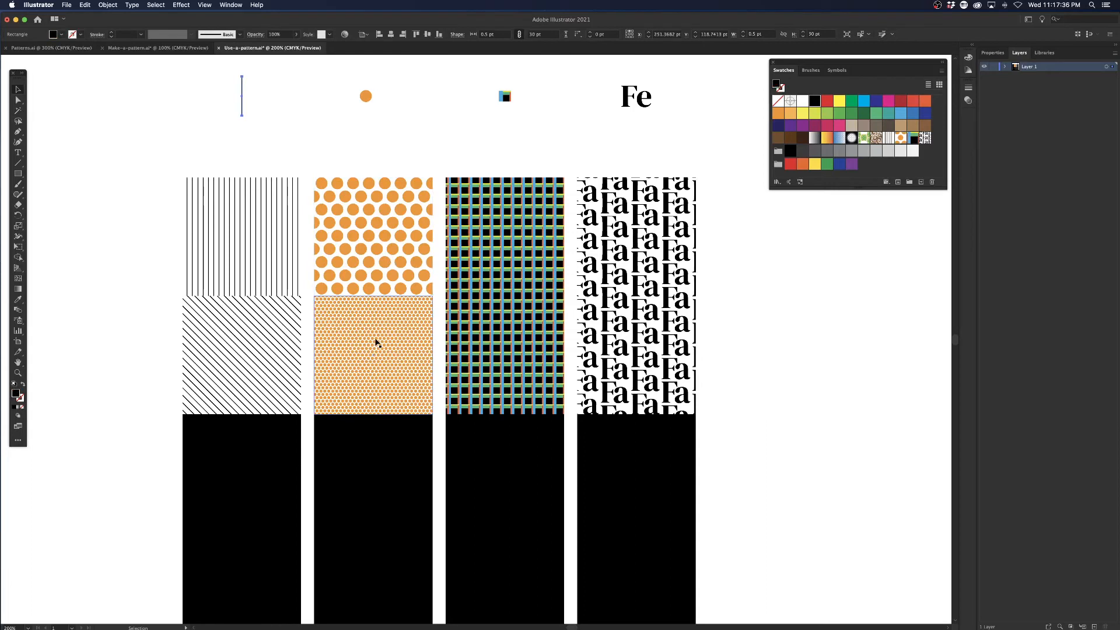
# Shear only the Tartan pattern inside the second-row square by 22.5° along the horizontal axis, with Transform Objects off and Transform Patterns on.
pyautogui.click(541, 334)
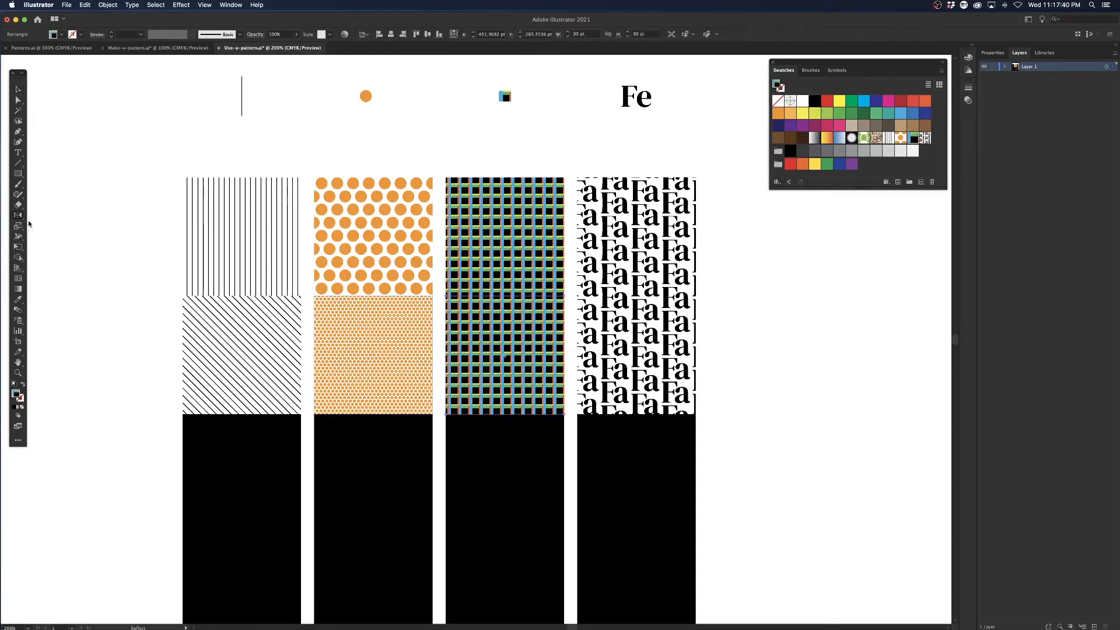
pyautogui.click(20, 217)
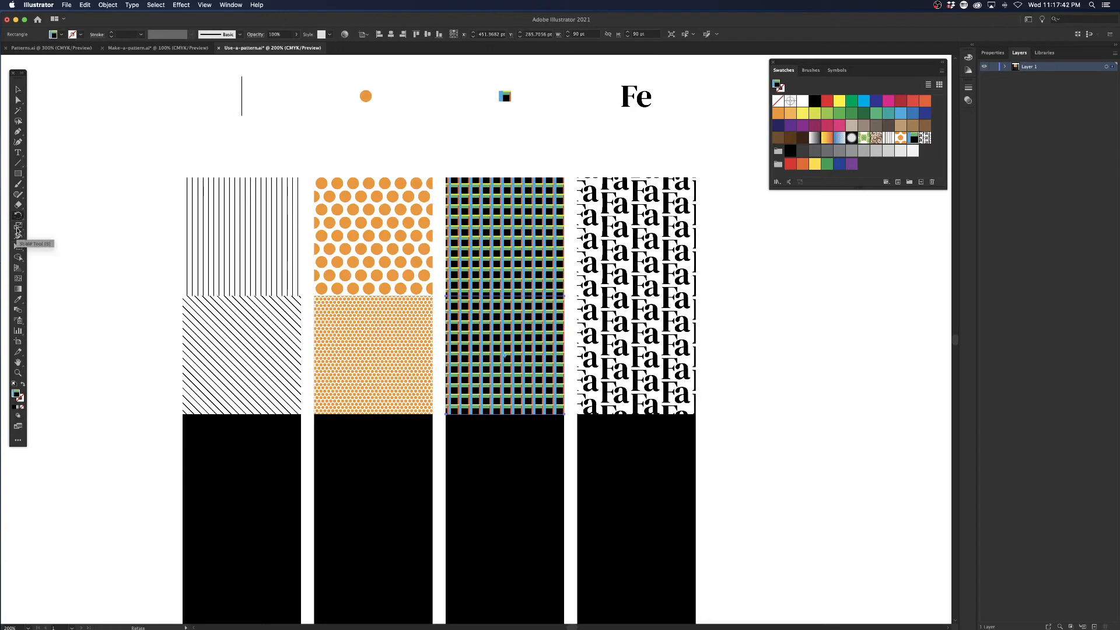
pyautogui.keyDown('alt'); pyautogui.click(18, 229); pyautogui.keyUp('alt')
pyautogui.doubleClick(19, 229)
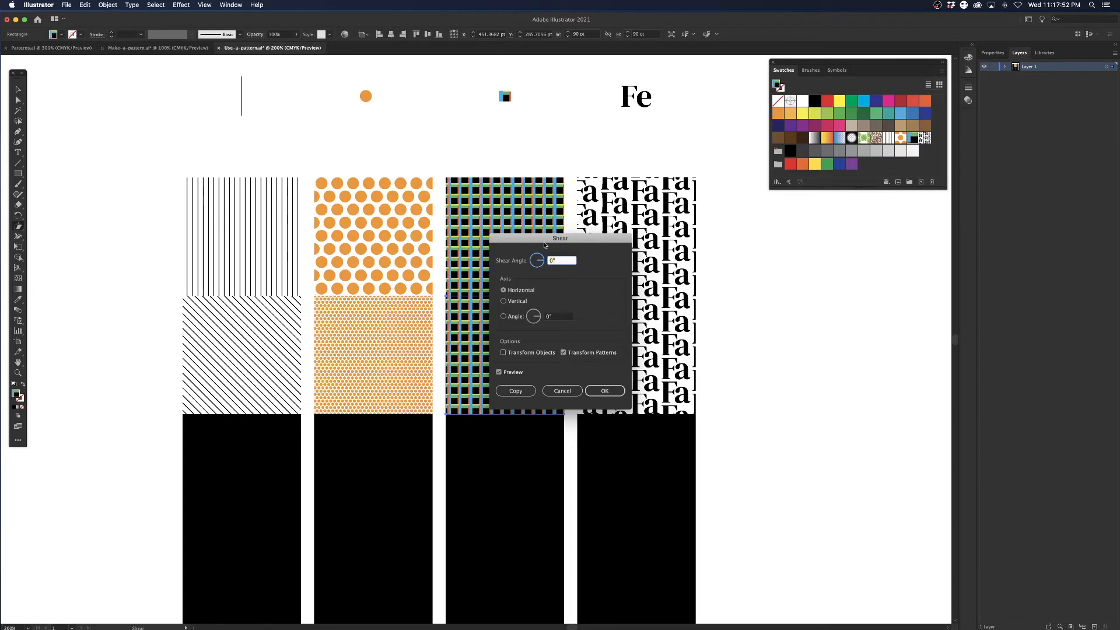
pyautogui.write('5')
pyautogui.press('Tab')
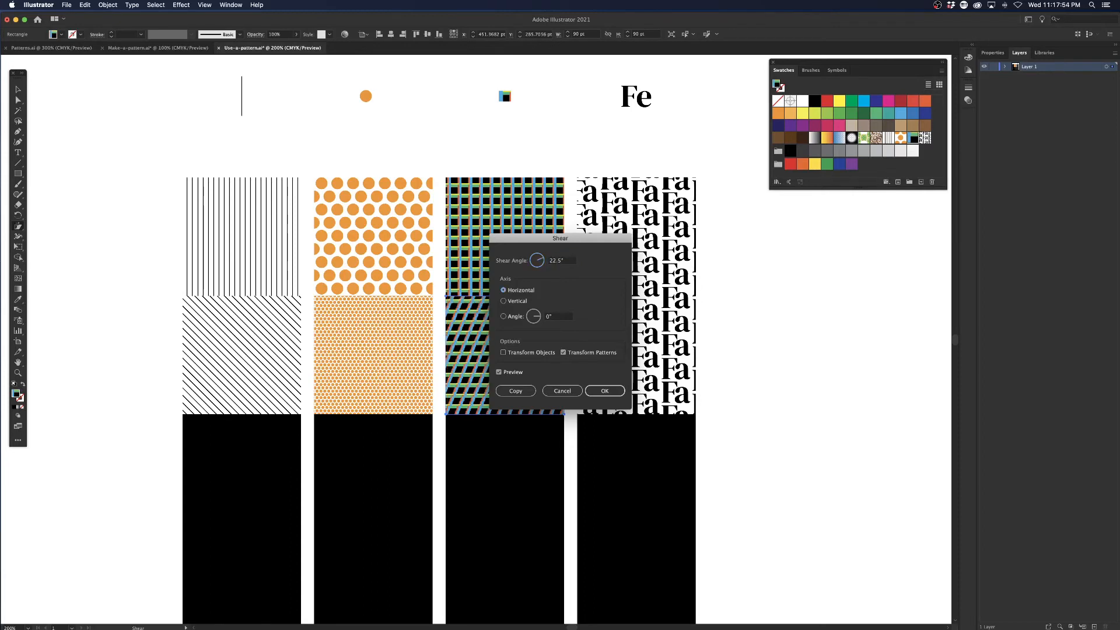
pyautogui.click(604, 390)
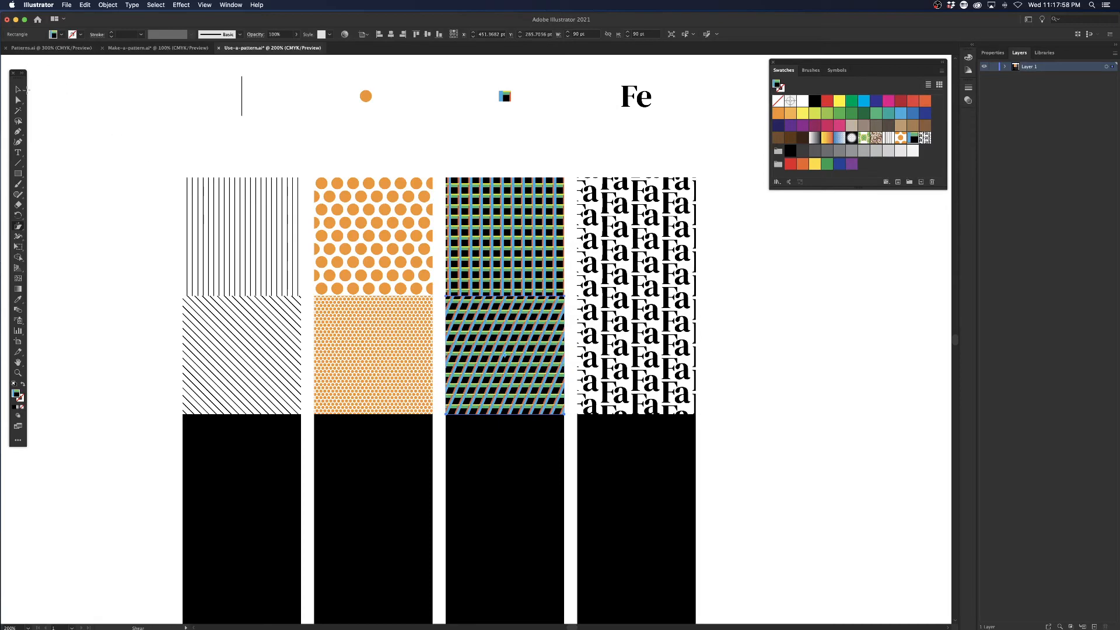
pyautogui.press('v')
pyautogui.moveTo(526, 324); pyautogui.dragTo(493, 314)
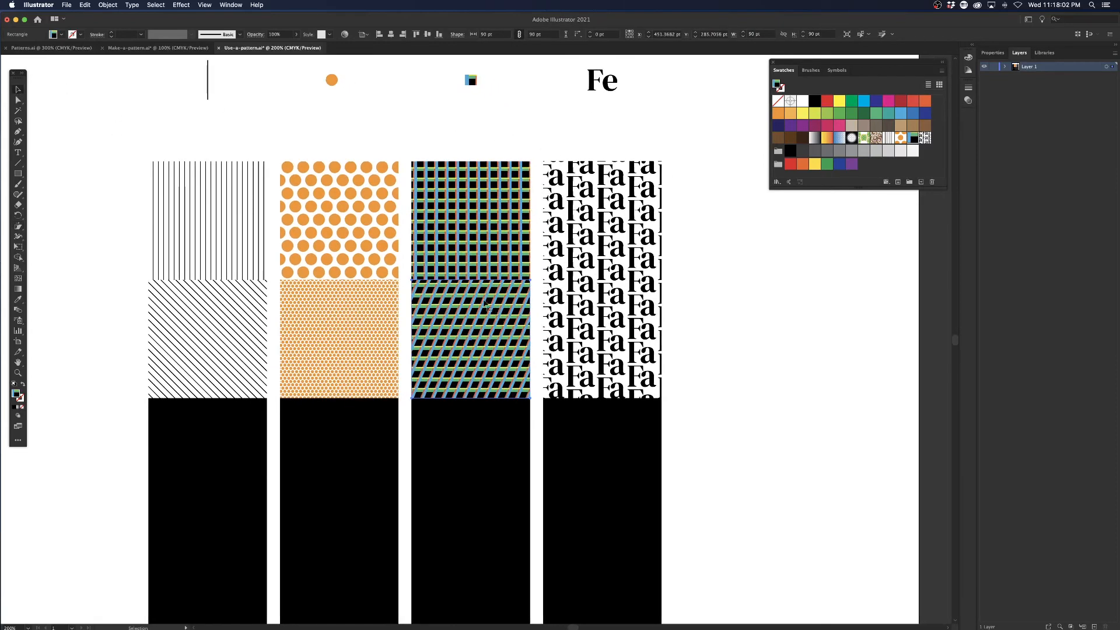
# Duplicate the Fa pattern swatch in the swatch collection.
pyautogui.click(588, 322)
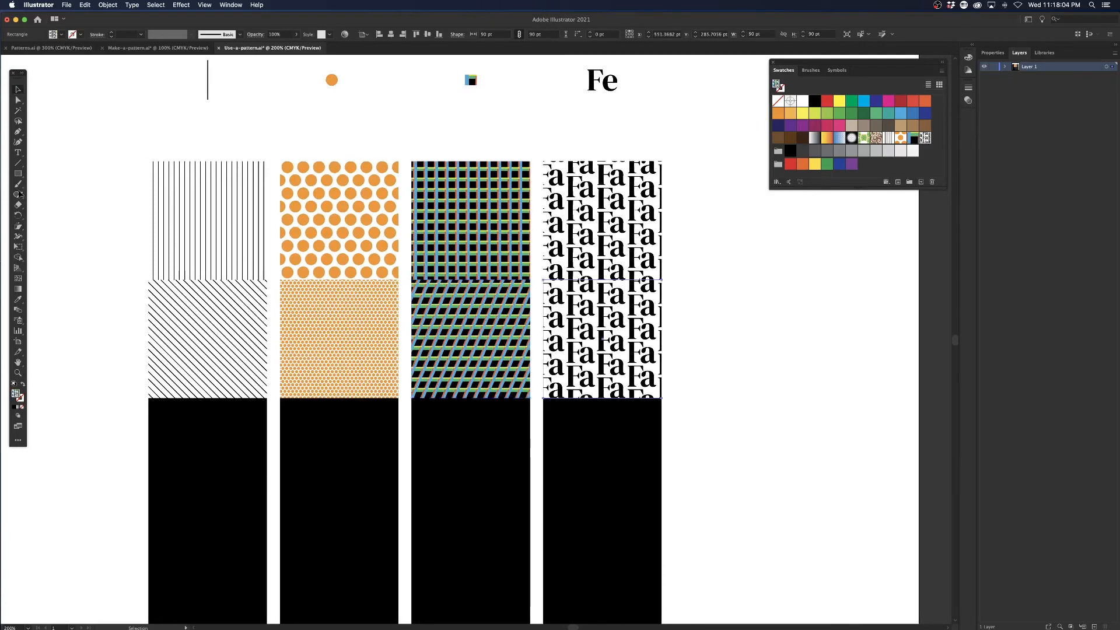
pyautogui.click(691, 265)
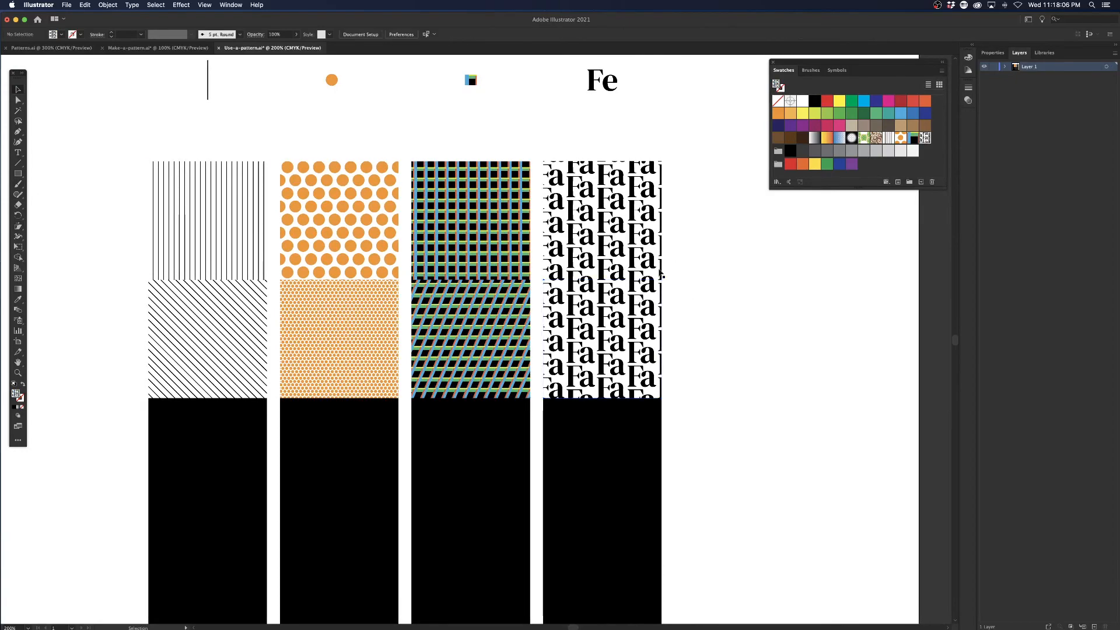
pyautogui.press('z')
pyautogui.click(593, 270)
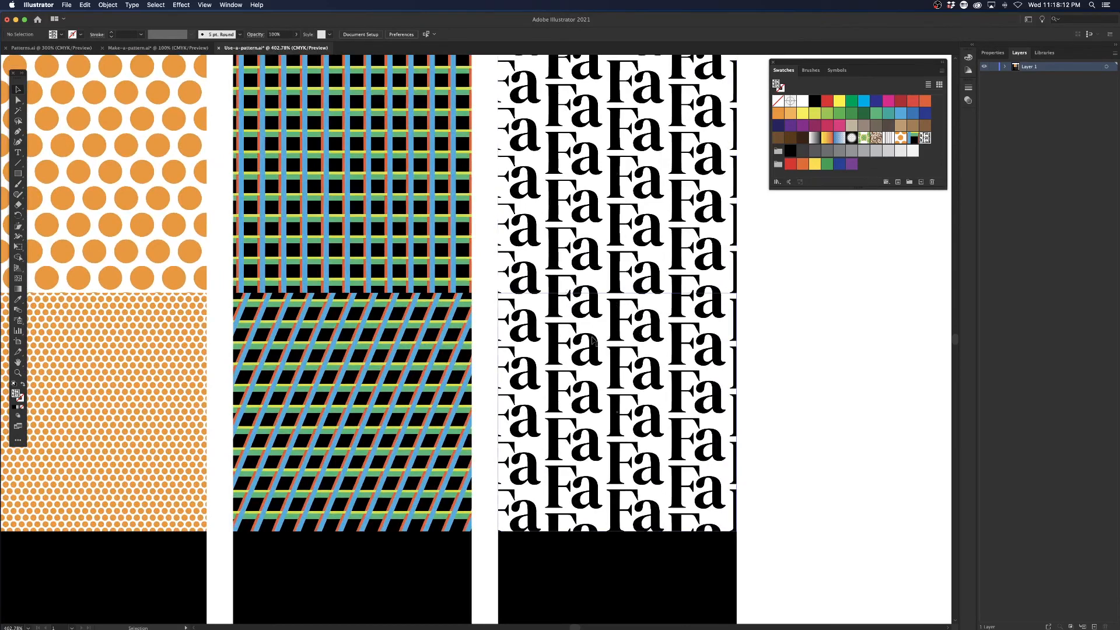
pyautogui.press('super+minus')
pyautogui.press('super+minus')
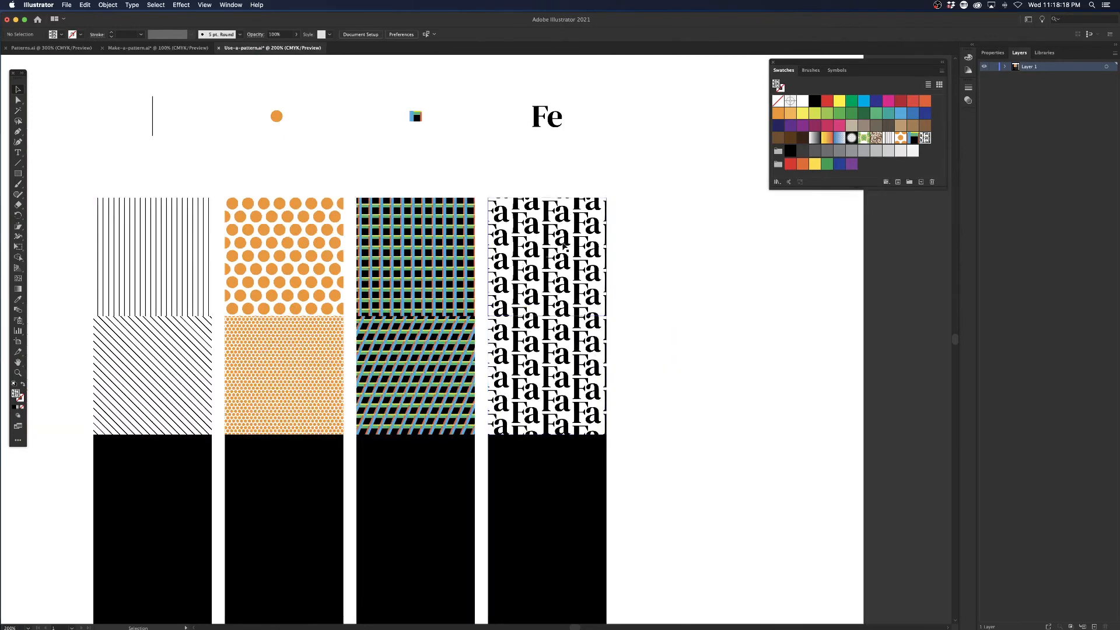
pyautogui.hscroll(-2, 569, 257)
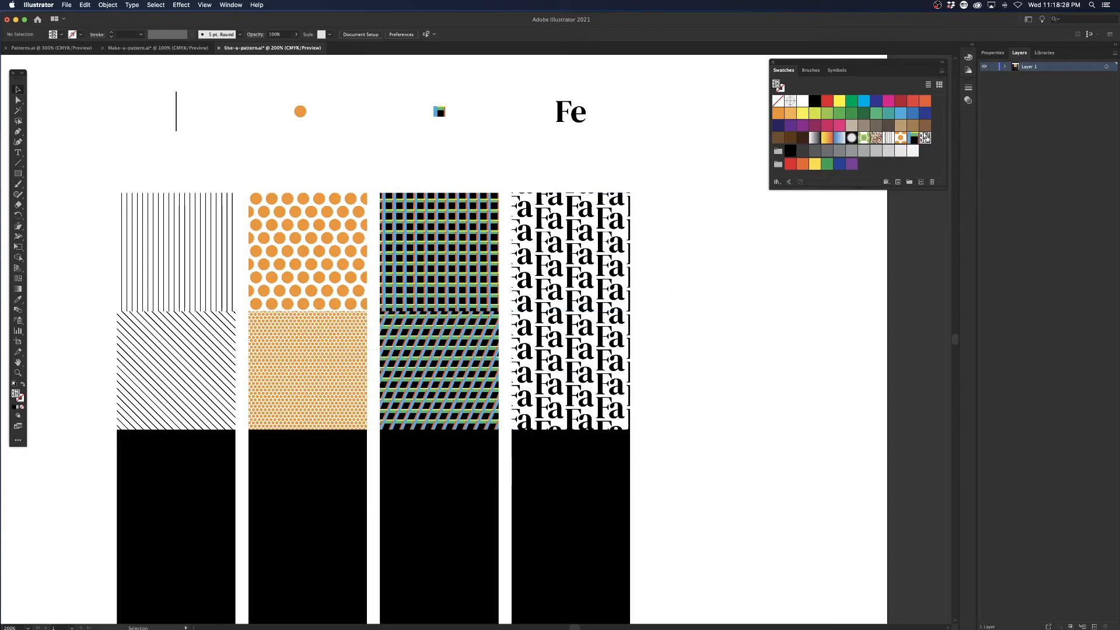
pyautogui.moveTo(926, 139); pyautogui.dragTo(925, 181)
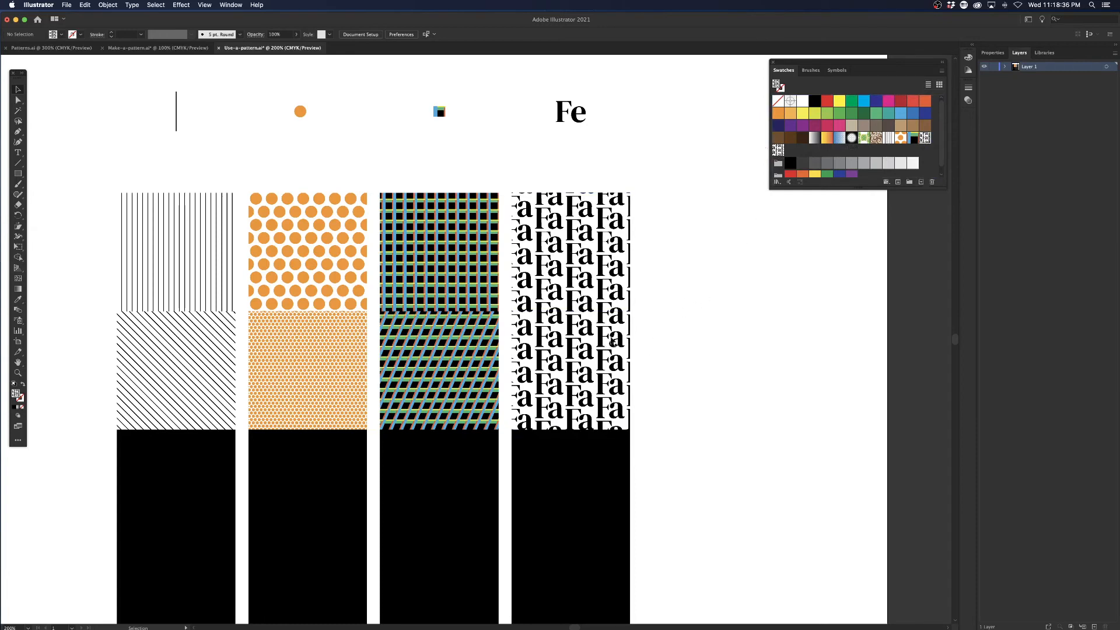
# Apply the duplicated Fa swatch to the second-row Fa square and recolor the letters in its pattern tile pink.
pyautogui.click(594, 367)
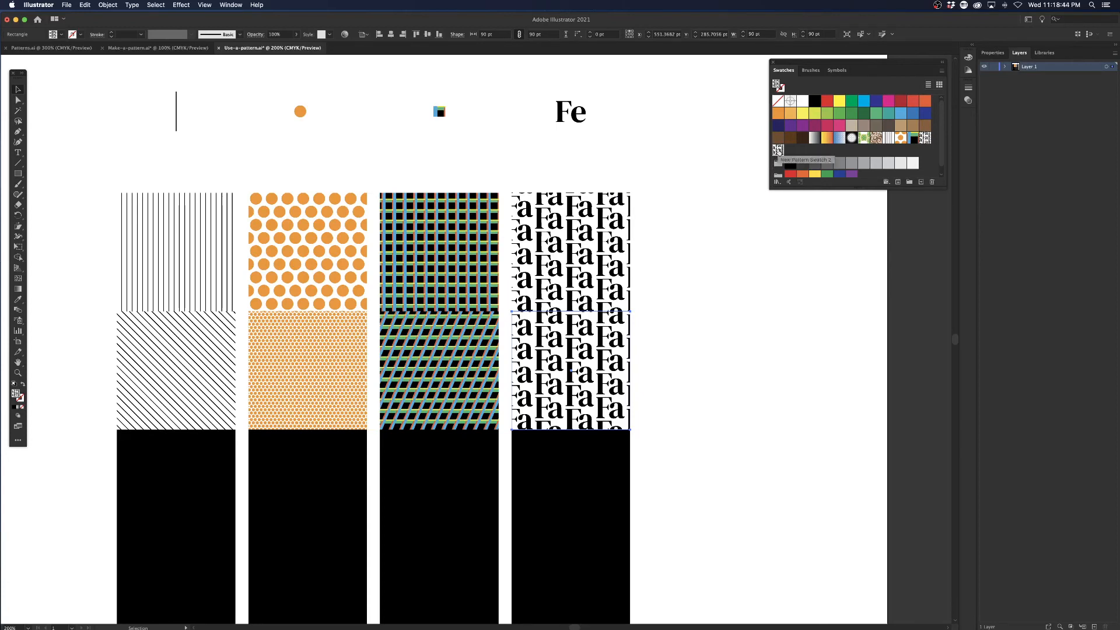
pyautogui.doubleClick(778, 150)
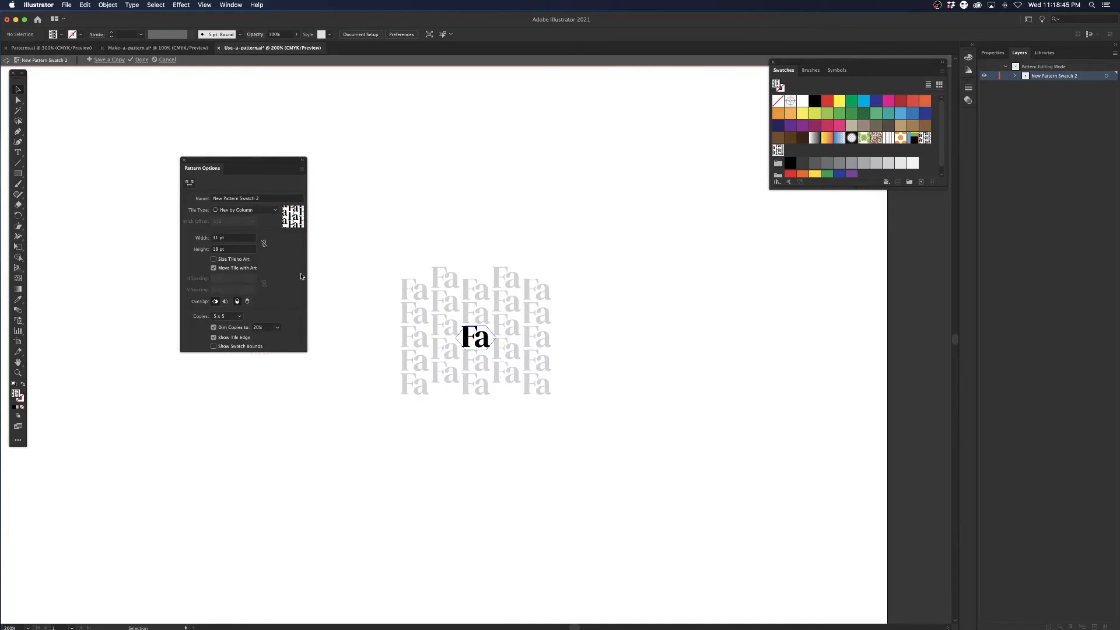
pyautogui.click(456, 320)
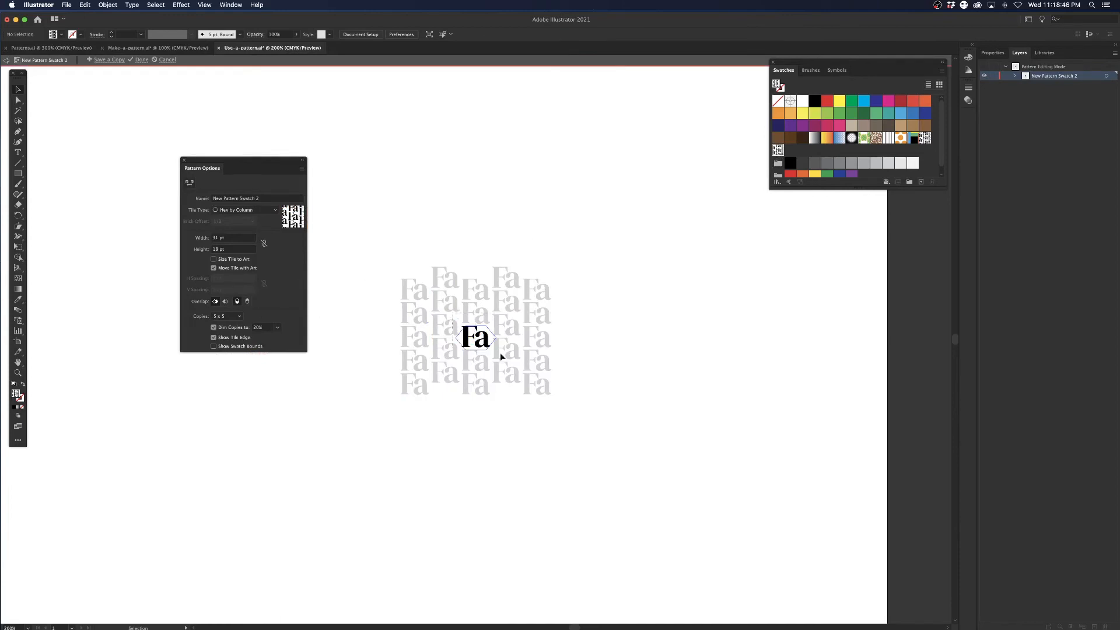
pyautogui.click(889, 101)
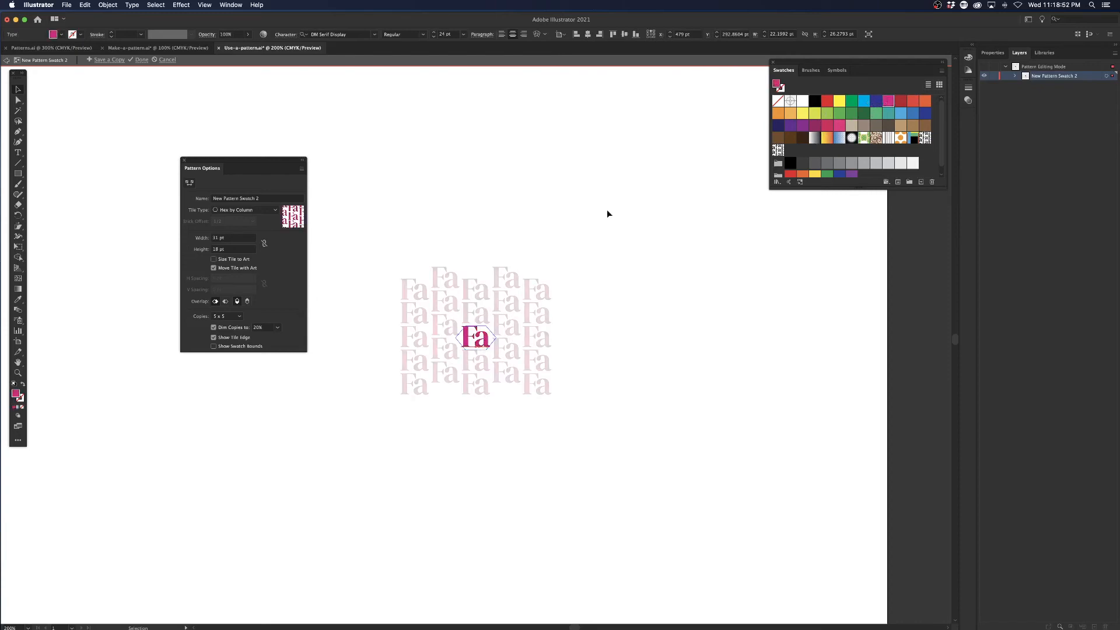
# Rename the duplicated pattern Fa-Pink and finish editing it.
pyautogui.click(277, 200)
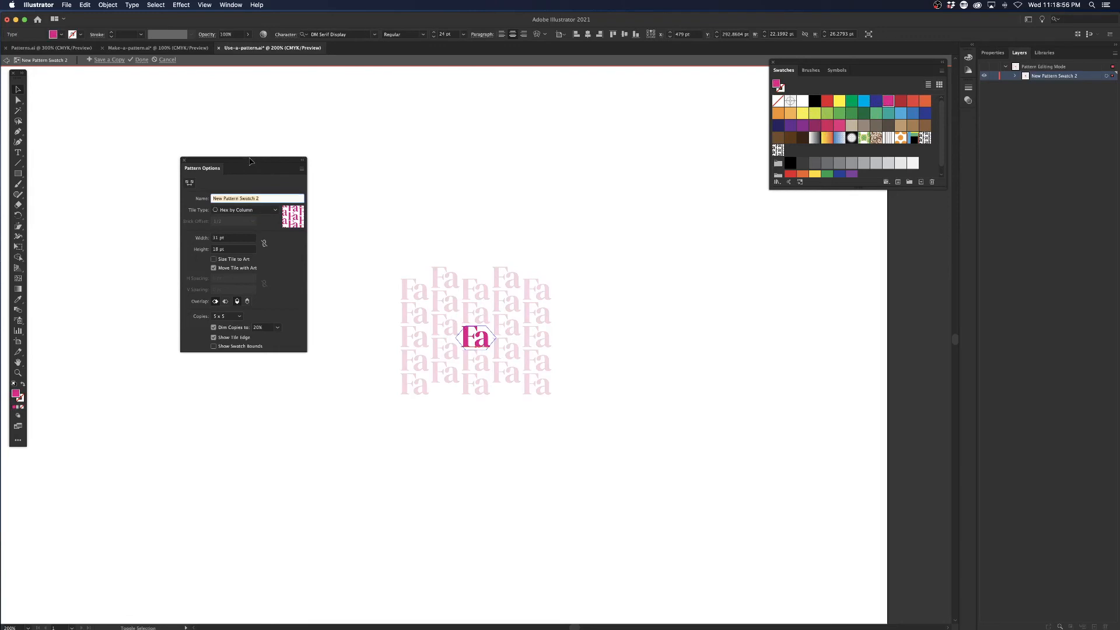
pyautogui.write('f')
pyautogui.press('Return')
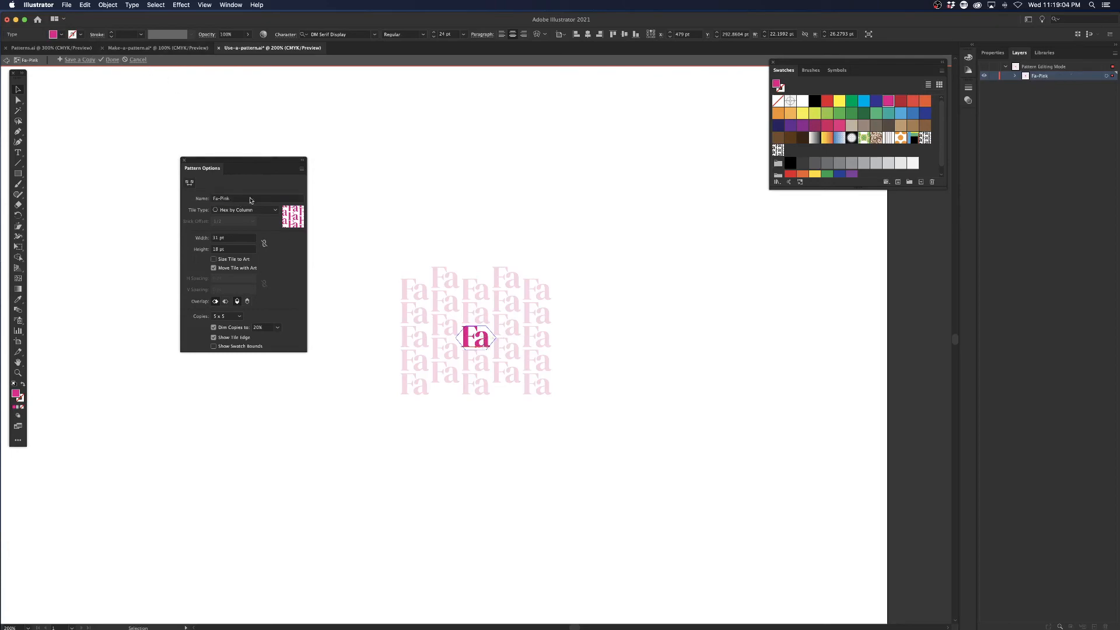
pyautogui.click(110, 60)
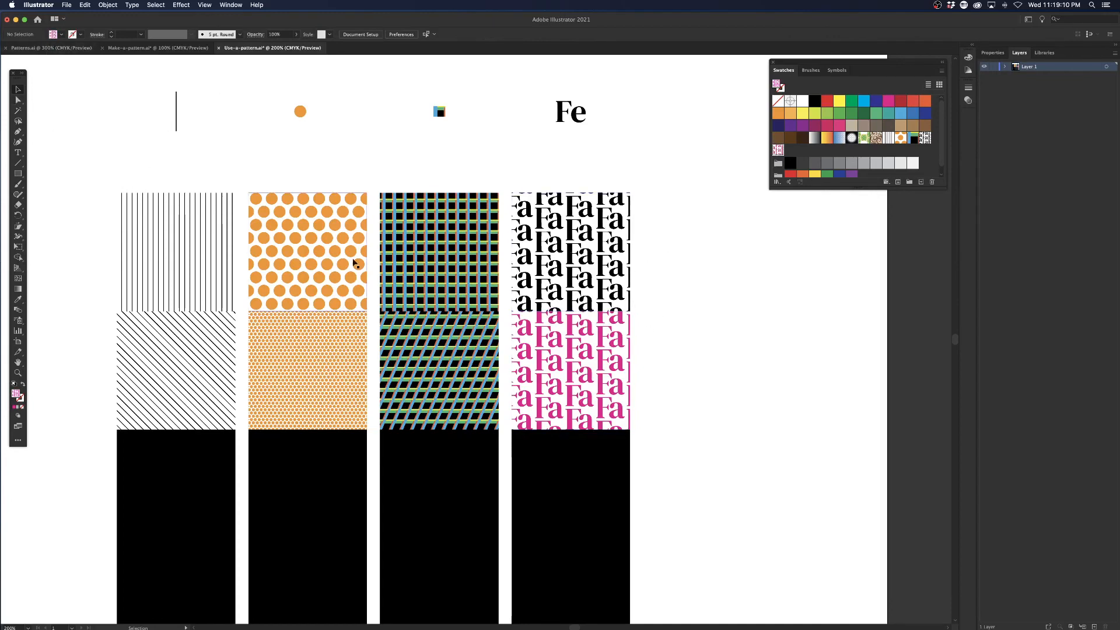
# Pull the shared right corner point of the black and pink Fa squares outward and up, widening the shapes to about 122 pt.
pyautogui.press('super+equal')
pyautogui.hscroll(3, 803, 330)
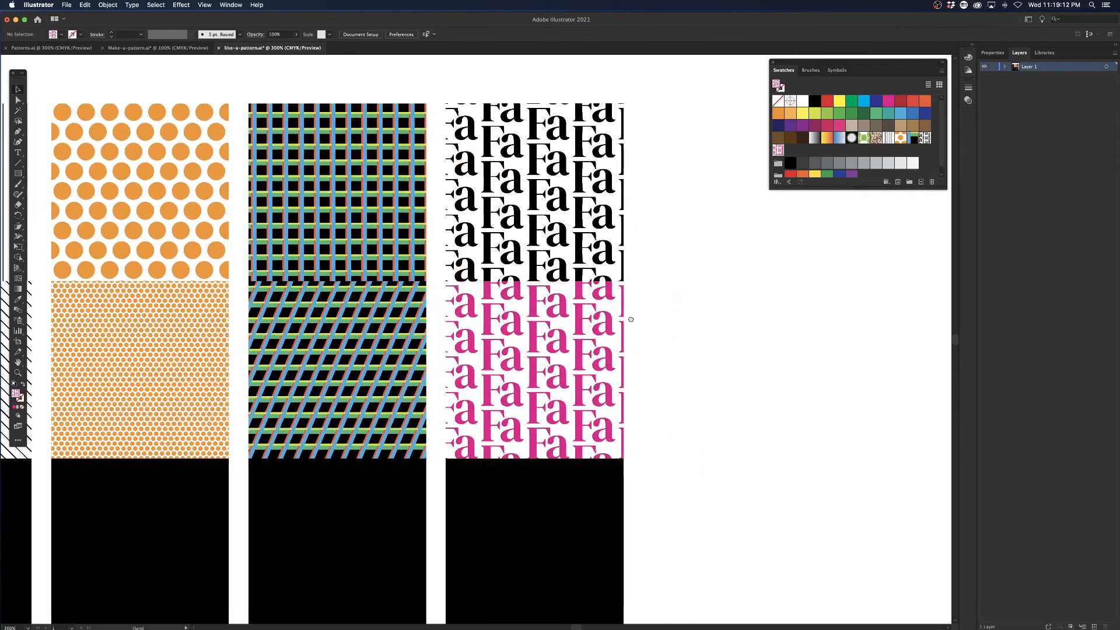
pyautogui.click(21, 101)
pyautogui.click(623, 292)
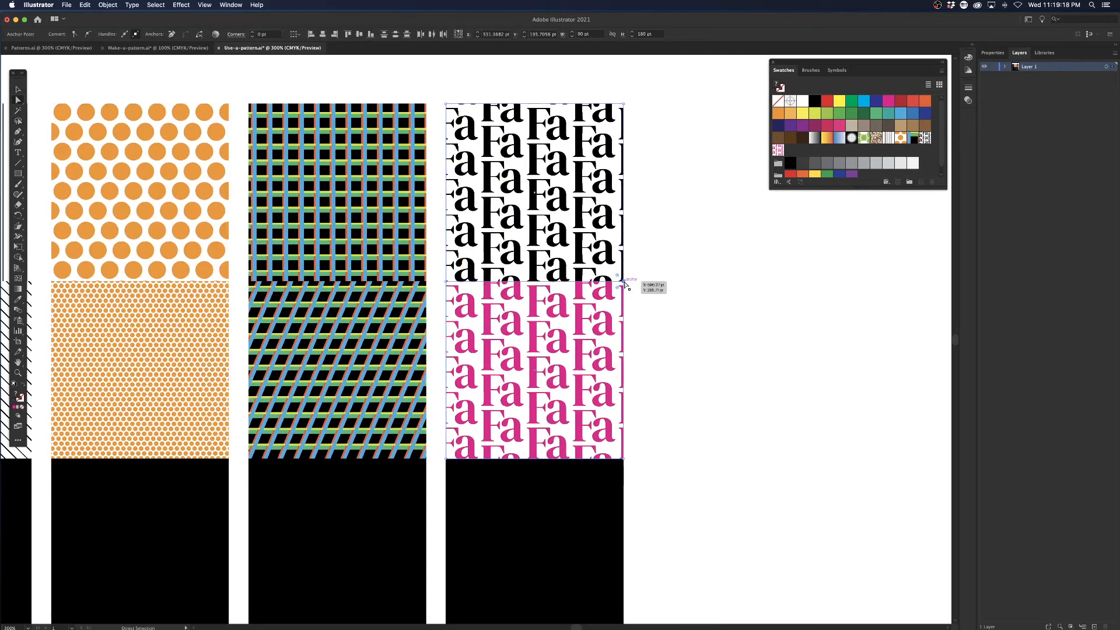
pyautogui.moveTo(626, 283); pyautogui.dragTo(687, 227)
pyautogui.click(18, 88)
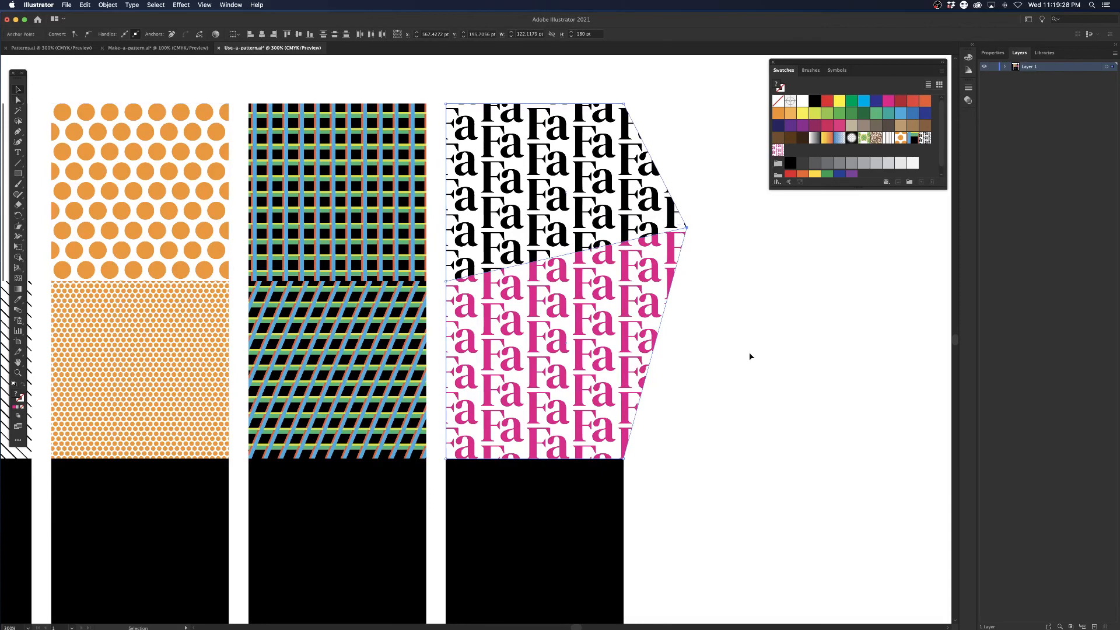
pyautogui.click(716, 357)
pyautogui.press('super+minus')
pyautogui.press('super+minus')
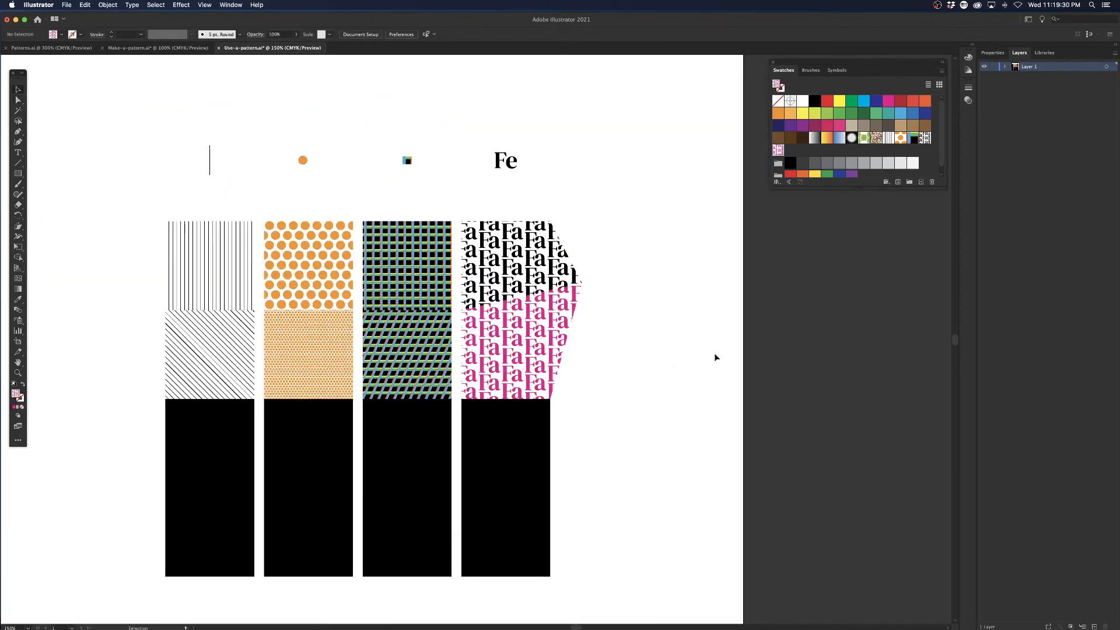
pyautogui.moveTo(626, 365); pyautogui.dragTo(664, 358)
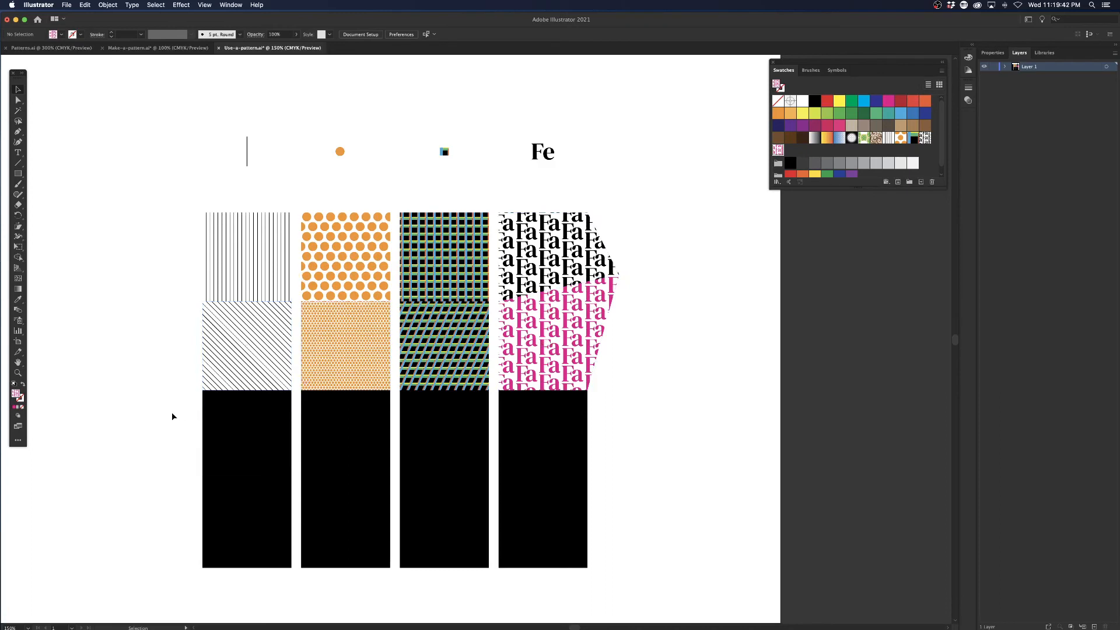
pyautogui.moveTo(172, 414); pyautogui.dragTo(262, 430)
pyautogui.click(153, 251)
pyautogui.moveTo(169, 261); pyautogui.dragTo(255, 326)
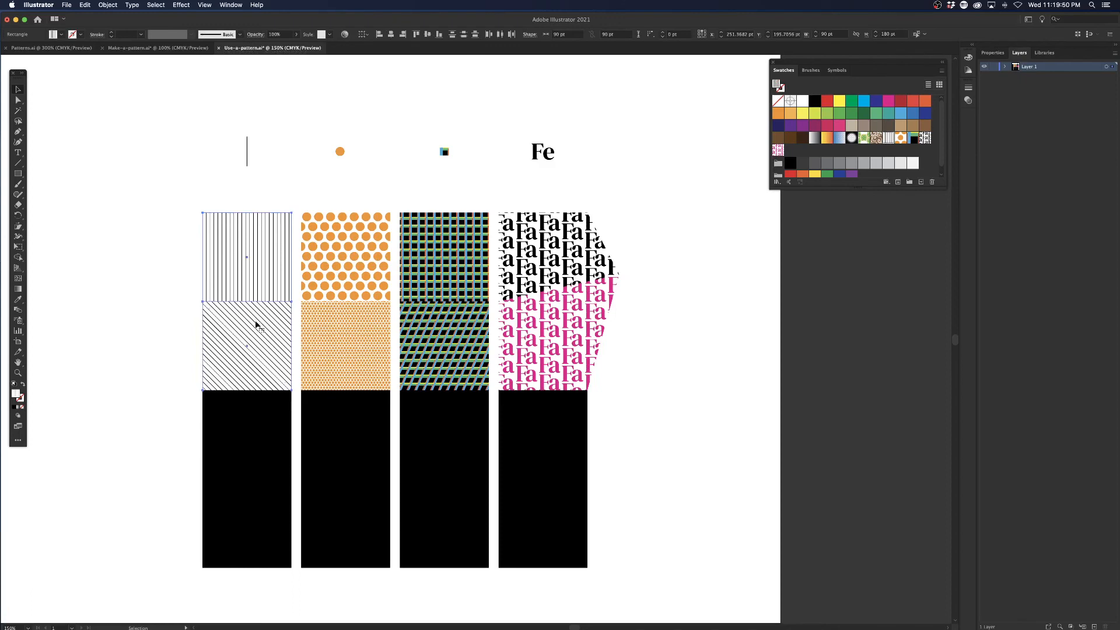
pyautogui.press('a')
pyautogui.click(146, 304)
pyautogui.moveTo(361, 391); pyautogui.dragTo(455, 347)
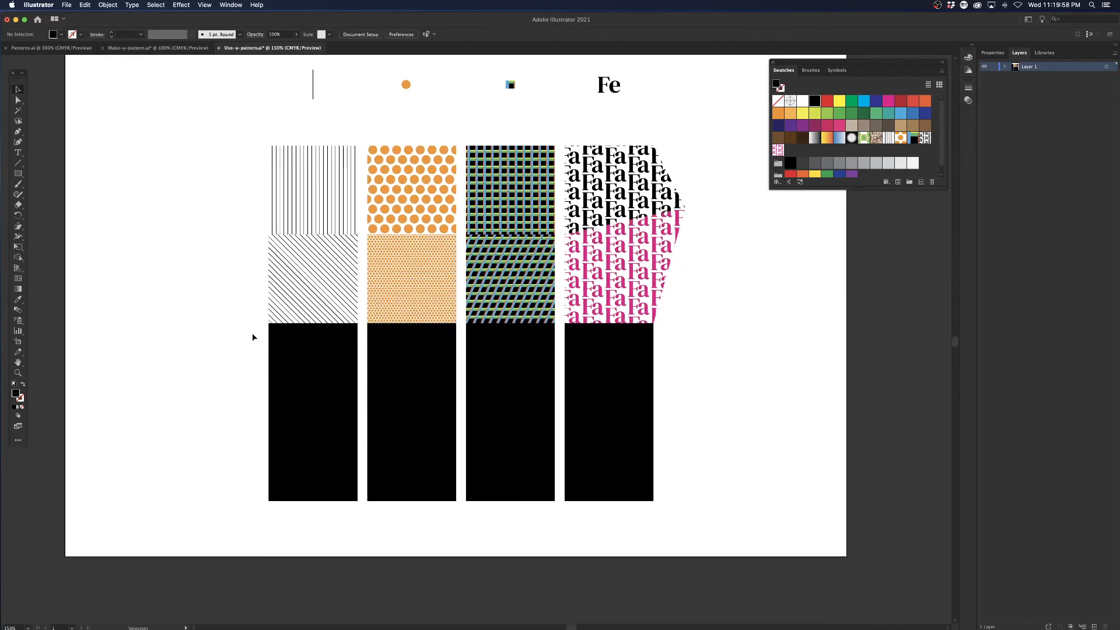
# Fill the third-row and fourth-row black squares of the first column with the line pattern swatch.
pyautogui.click(334, 356)
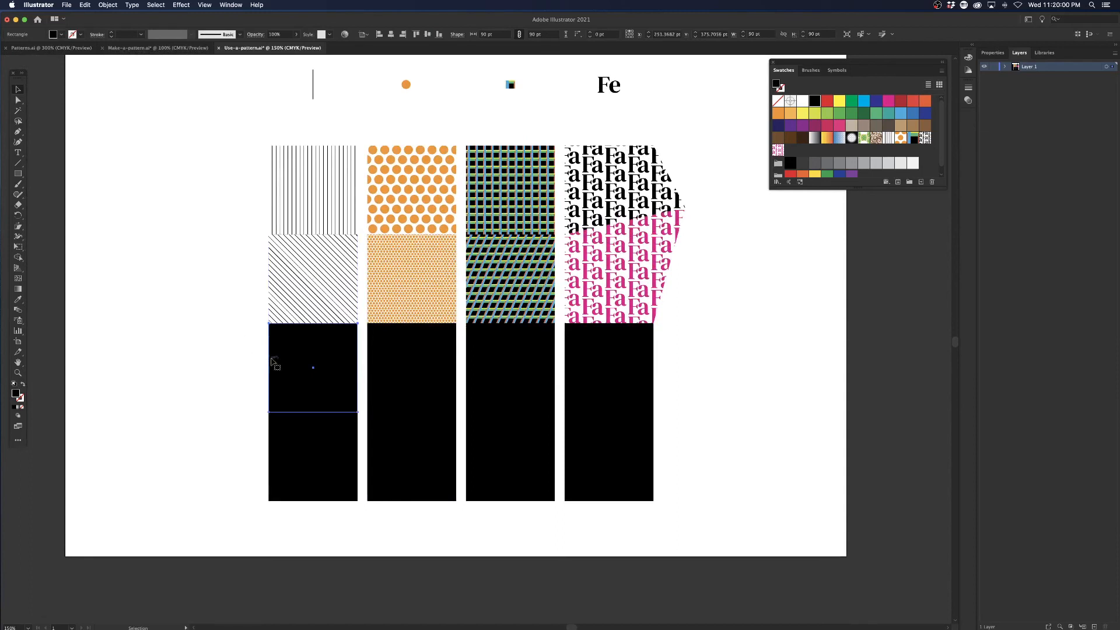
pyautogui.keyDown('shift'); pyautogui.click(428, 336); pyautogui.keyUp('shift')
pyautogui.keyDown('shift'); pyautogui.click(384, 357); pyautogui.keyUp('shift')
pyautogui.click(889, 137)
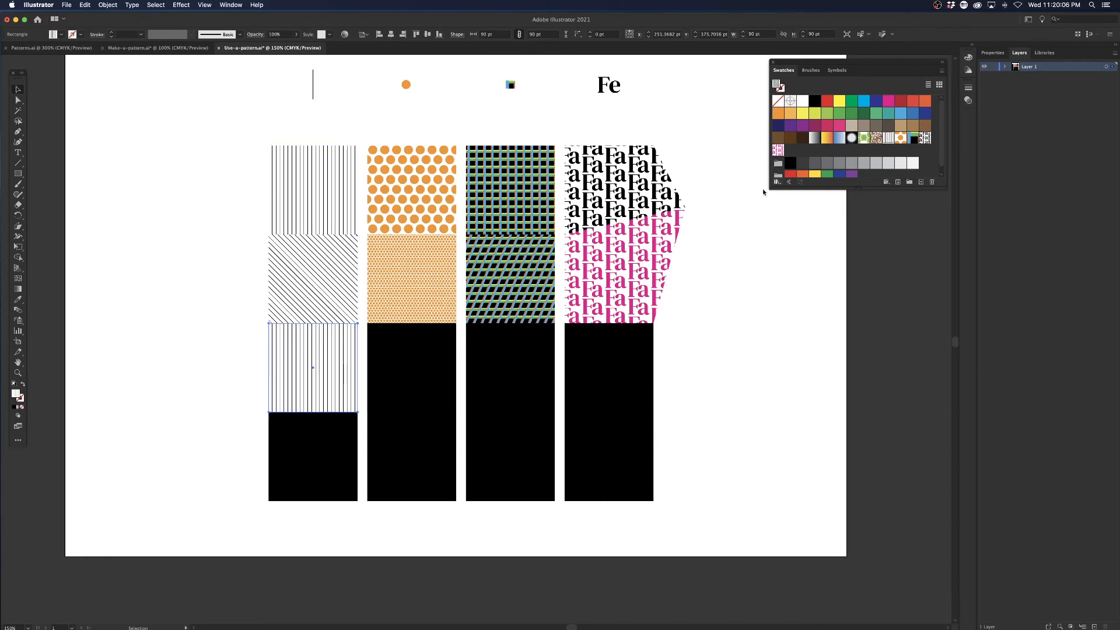
pyautogui.click(273, 453)
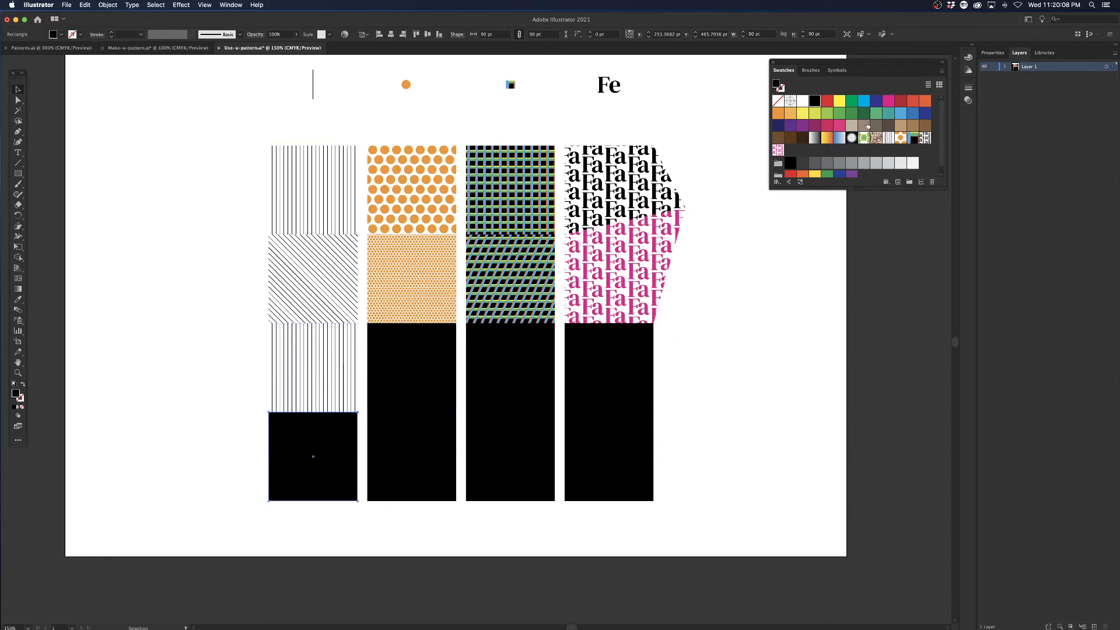
pyautogui.click(889, 138)
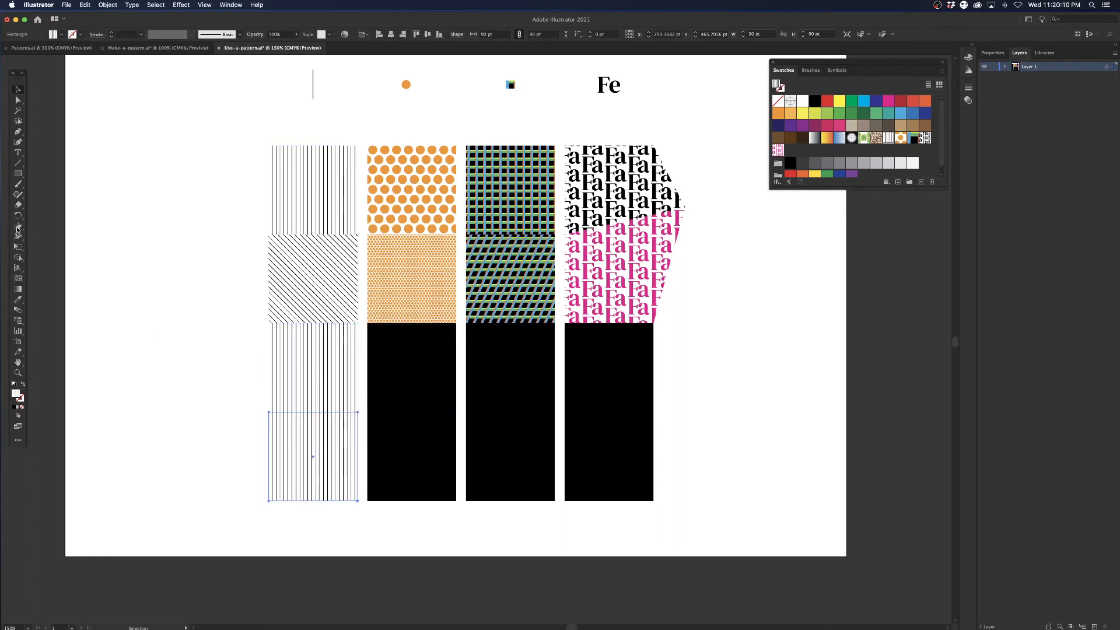
# Rotate only the line pattern inside the fourth-row square by 90°, with Transform Objects off and Transform Patterns on.
pyautogui.press('r')
pyautogui.press('Return')
pyautogui.click(539, 241)
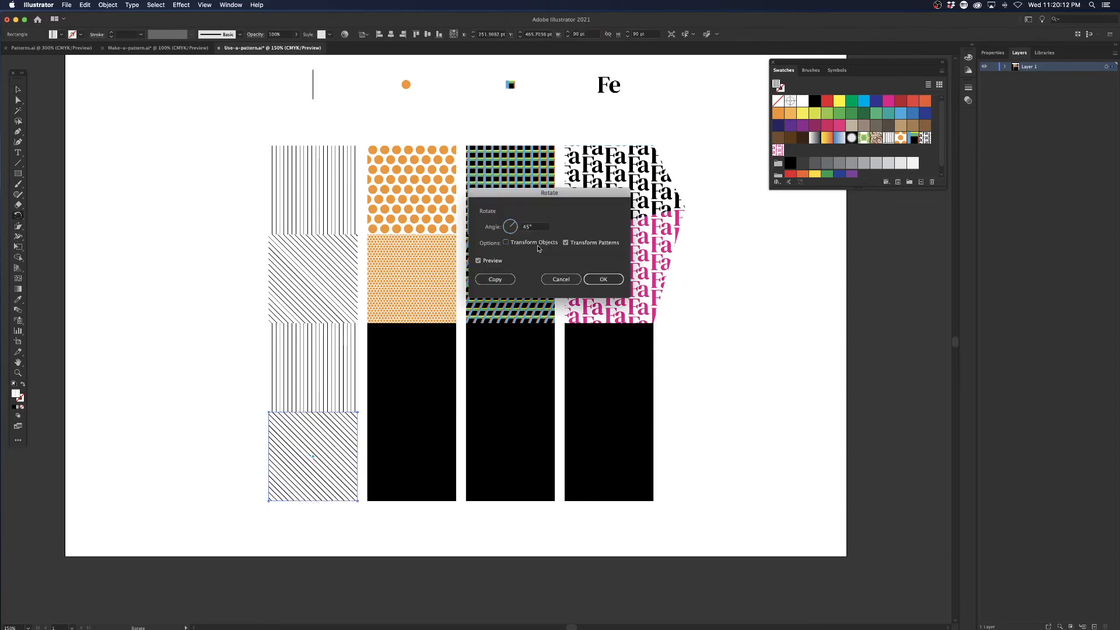
pyautogui.write('90')
pyautogui.click(565, 242)
pyautogui.click(603, 279)
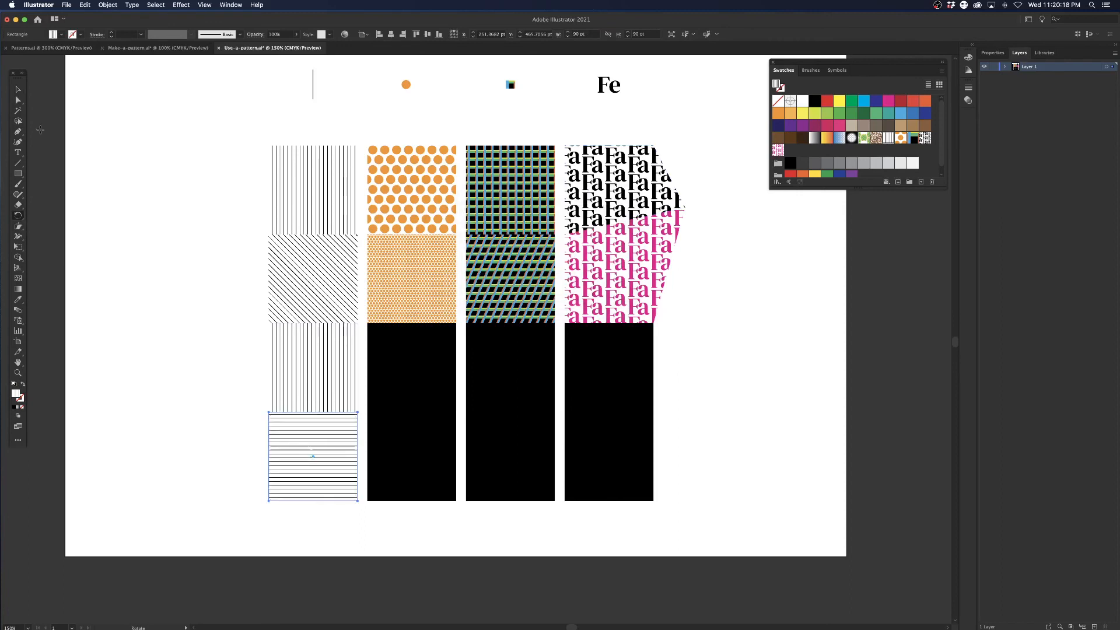
# Stack the third-row vertical-line square over the horizontal-line square below to form a grid, and offset the horizontal-line square slightly up and left.
pyautogui.click(290, 379)
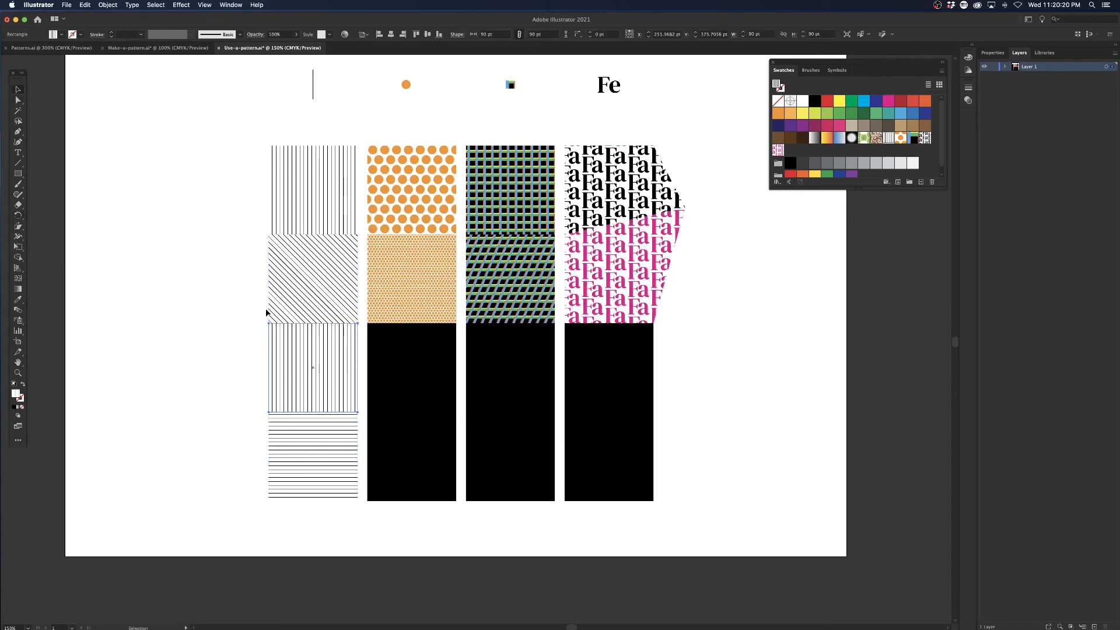
pyautogui.moveTo(270, 326); pyautogui.dragTo(269, 412)
pyautogui.scroll(-2, 260, 408)
pyautogui.hscroll(2, 261, 408)
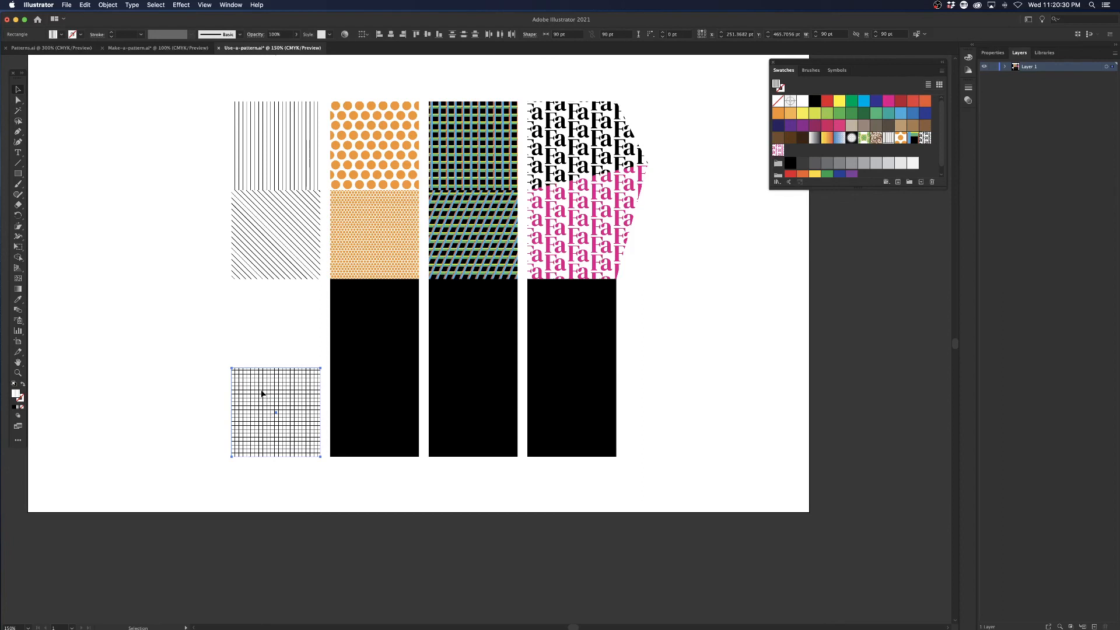
pyautogui.moveTo(262, 393); pyautogui.dragTo(260, 386)
pyautogui.click(250, 338)
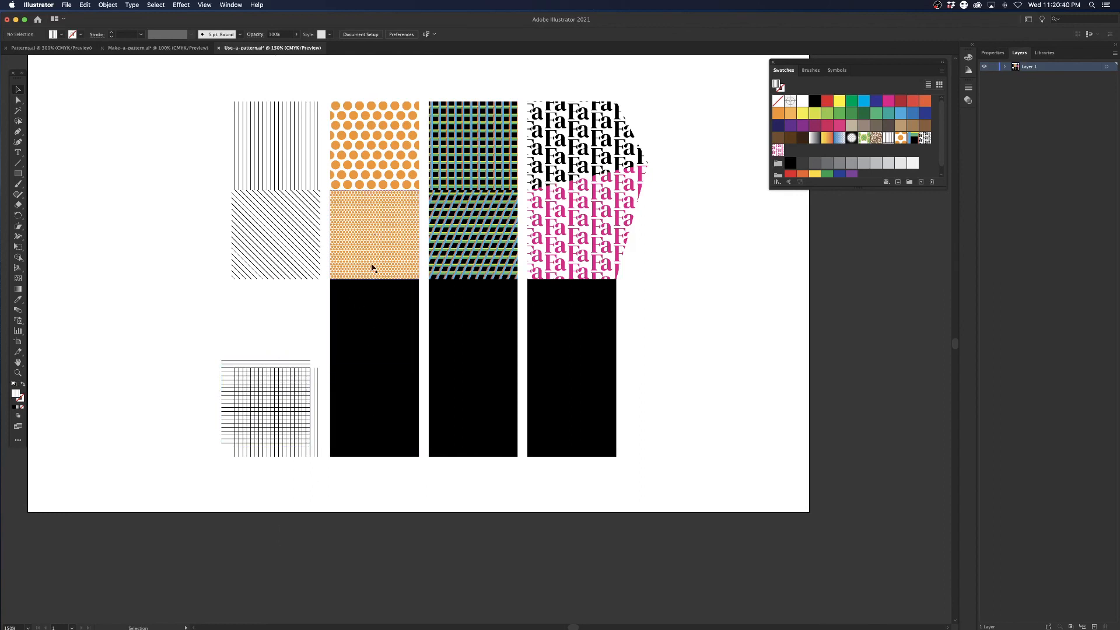
# Fill the third-row black square of the second column with the Orange-Circle pattern swatch.
pyautogui.click(400, 210)
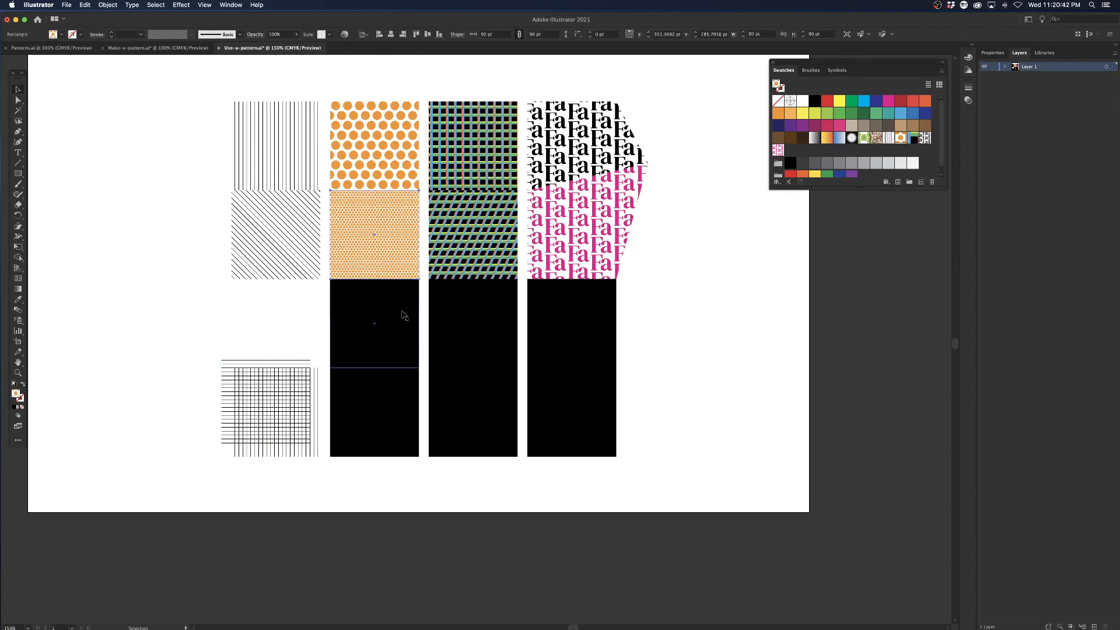
pyautogui.click(401, 314)
pyautogui.click(901, 138)
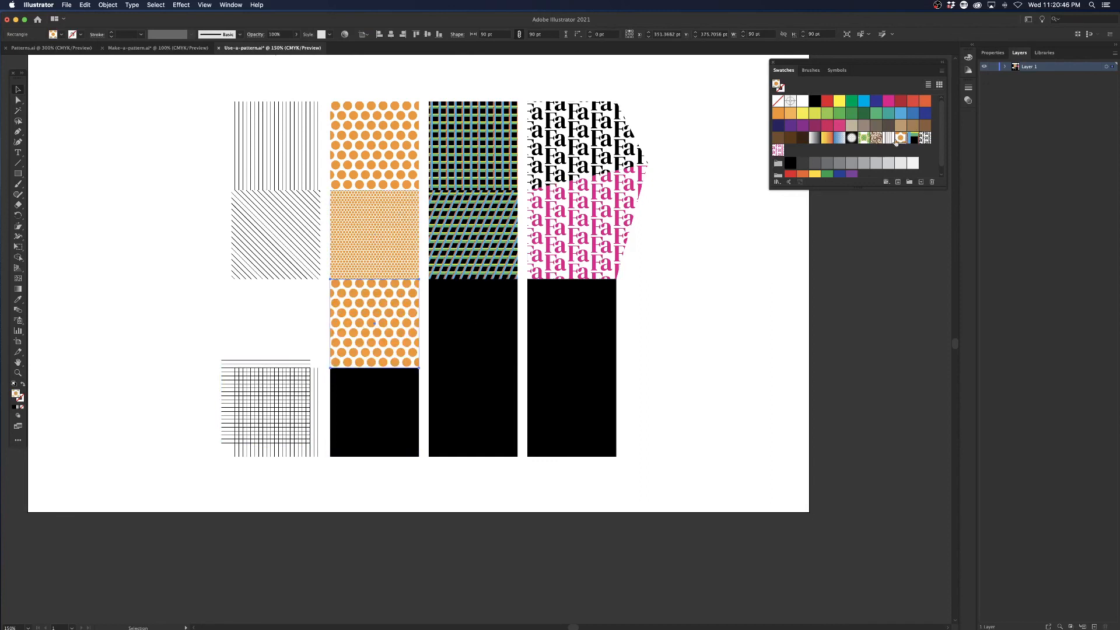
# Duplicate the Orange-Circle swatch and recolor the duplicate's circle light green in pattern editing mode.
pyautogui.moveTo(897, 141); pyautogui.dragTo(922, 182)
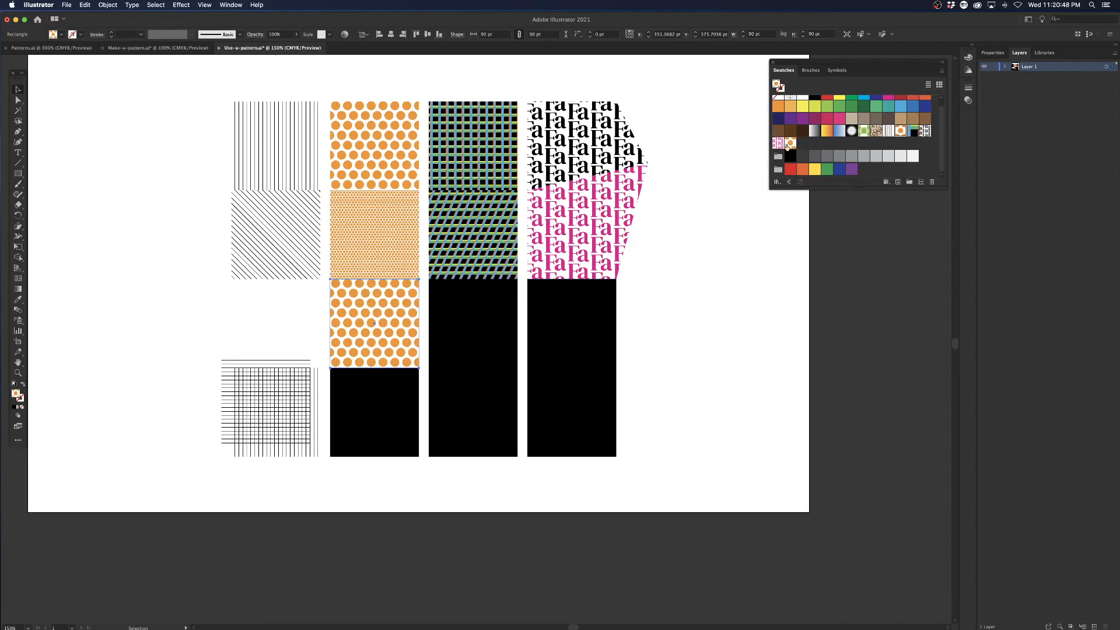
pyautogui.doubleClick(789, 143)
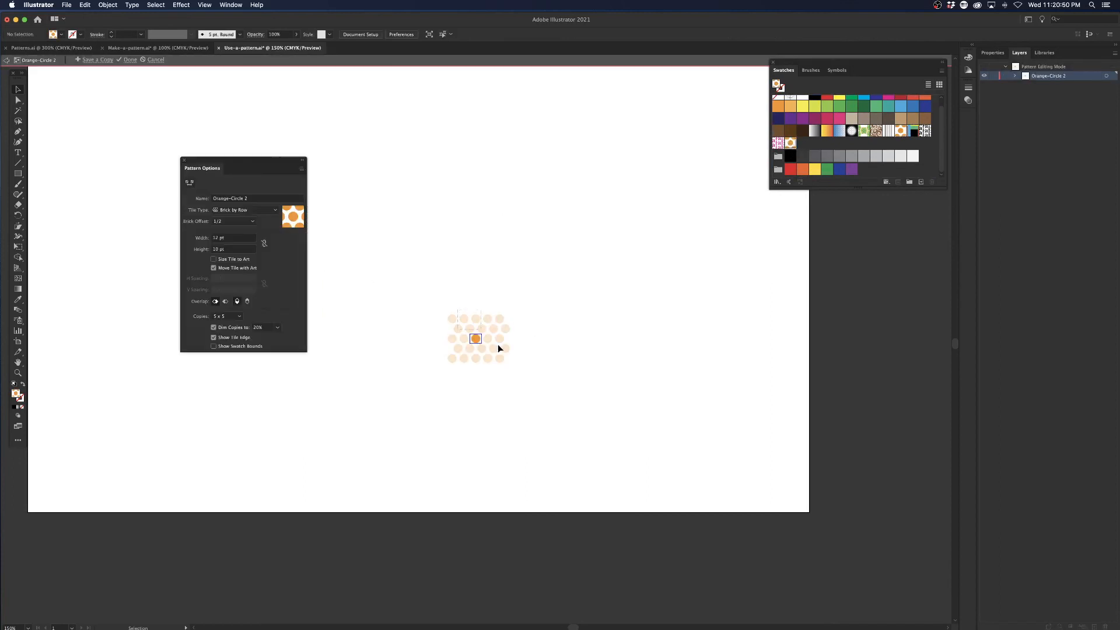
pyautogui.press('super+a')
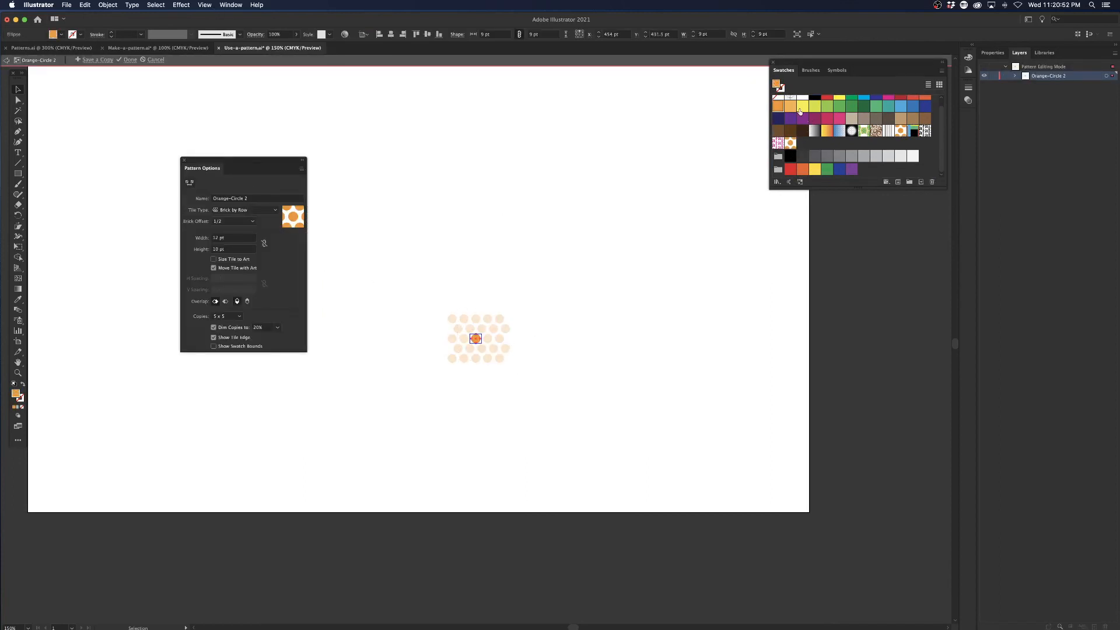
pyautogui.click(828, 106)
pyautogui.click(130, 60)
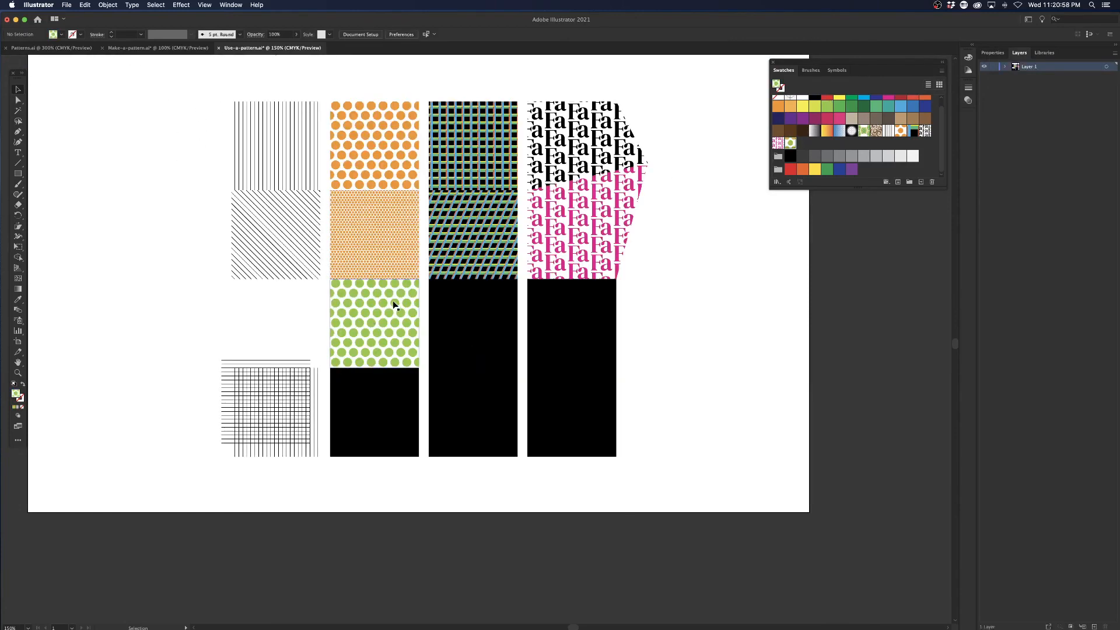
# Fill the fourth-row black square of the second column with the original Orange-Circle pattern swatch.
pyautogui.click(377, 386)
pyautogui.click(900, 137)
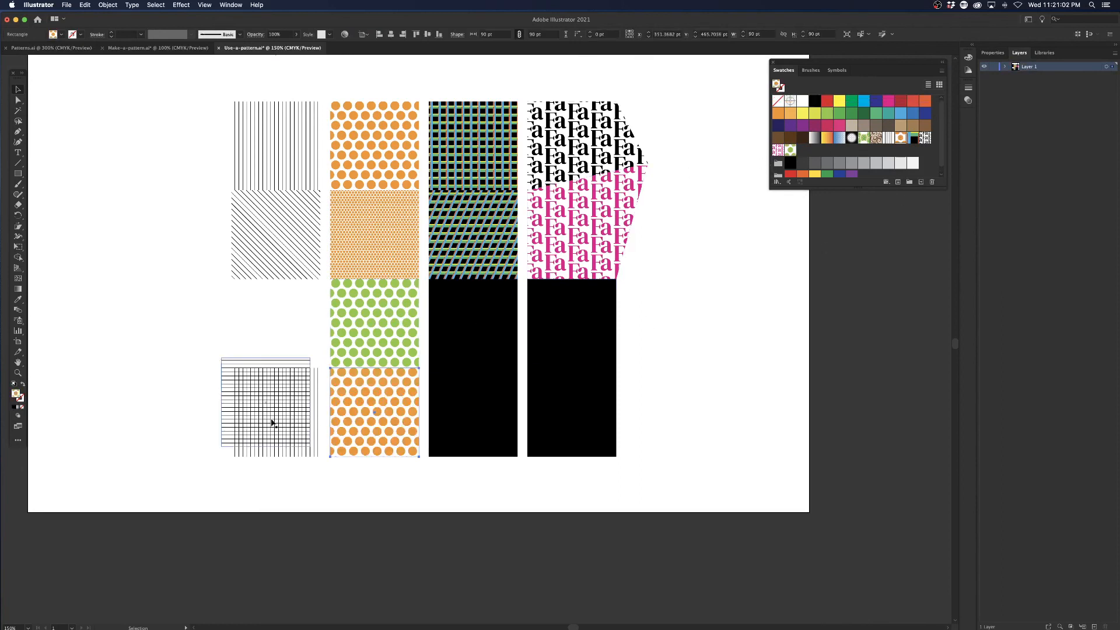
# Try to stack the orange-dot square exactly over the green-dot square and move them down, and undo the moves.
pyautogui.moveTo(334, 372); pyautogui.dragTo(329, 282)
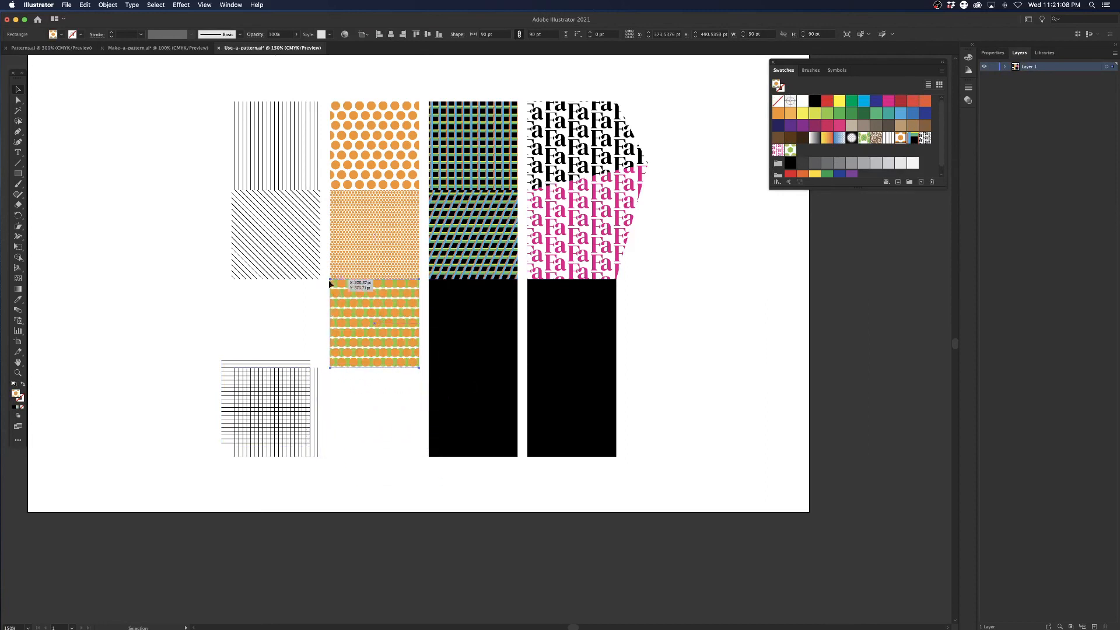
pyautogui.moveTo(368, 313); pyautogui.dragTo(370, 390)
pyautogui.click(374, 303)
pyautogui.press('a')
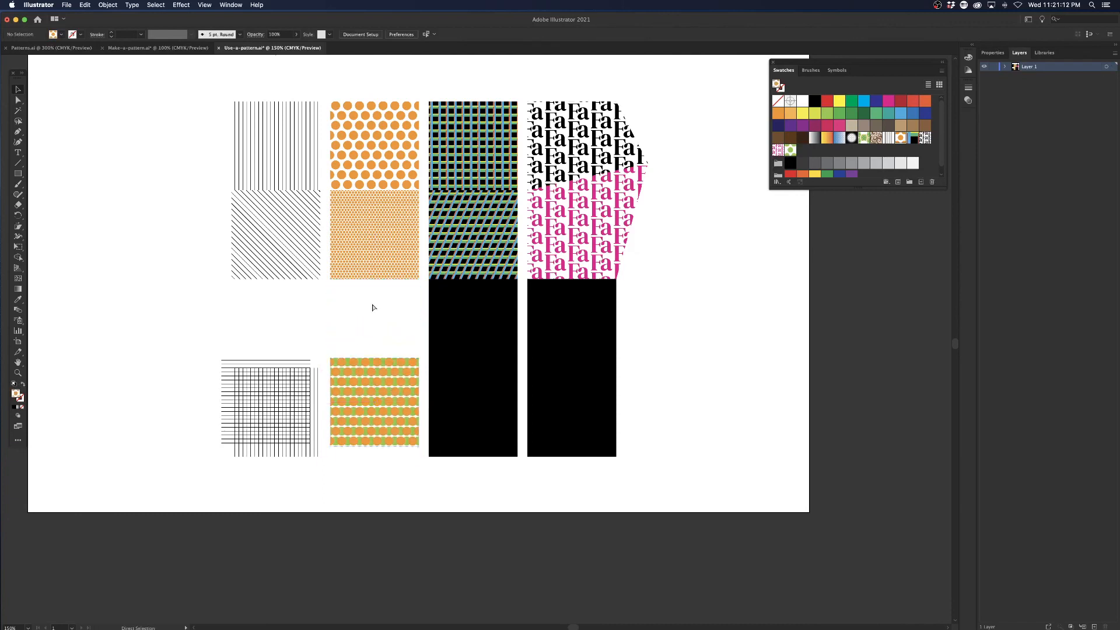
pyautogui.press('super+z')
pyautogui.press('super+z')
pyautogui.press('super+z')
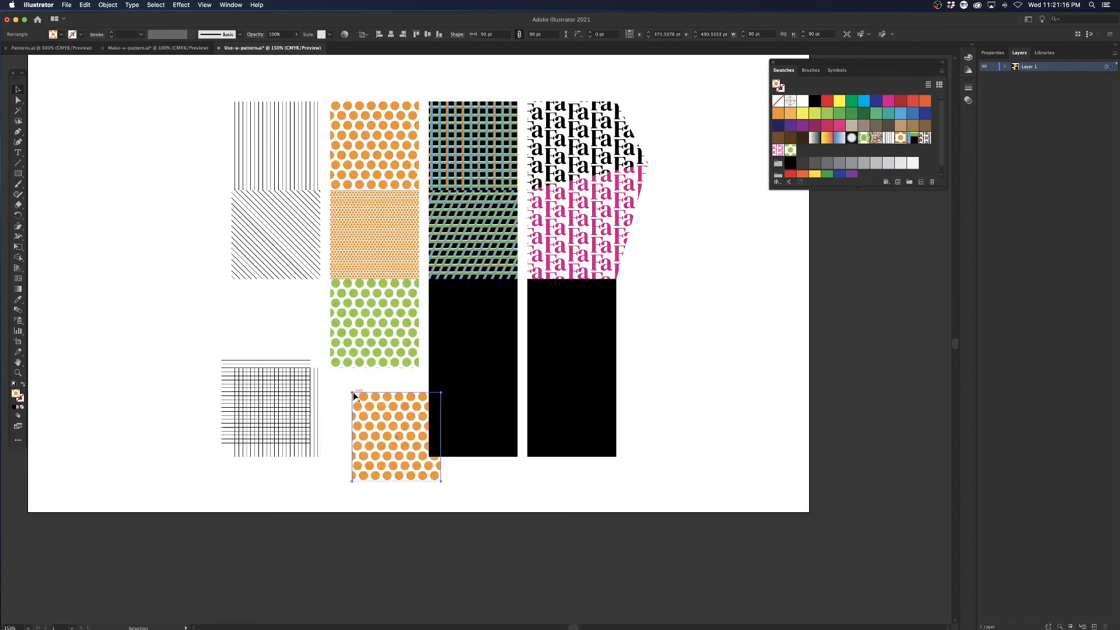
# Stack the orange-dot square over the green-dot square, offset slightly down and right, and set both to the Multiply blending mode.
pyautogui.moveTo(352, 394); pyautogui.dragTo(358, 325)
pyautogui.click(968, 100)
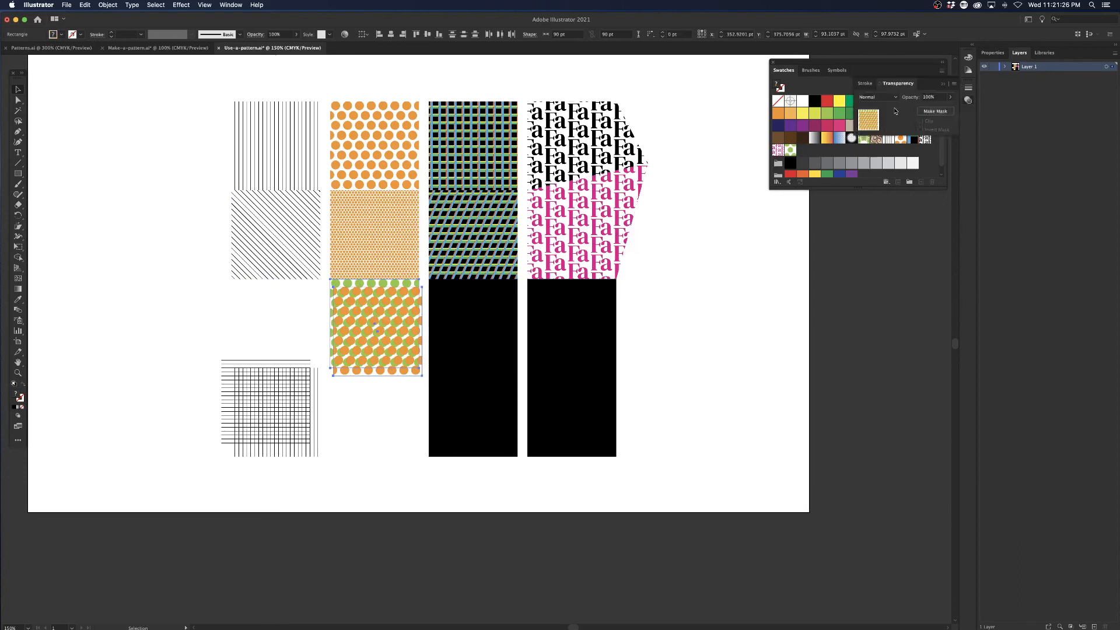
pyautogui.click(881, 97)
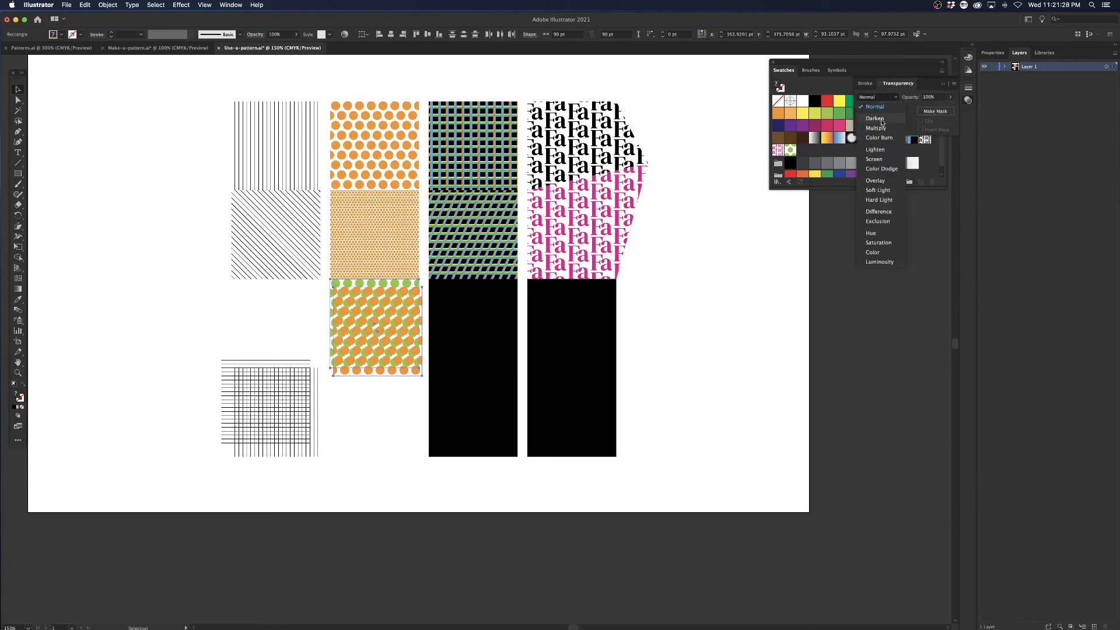
pyautogui.click(878, 128)
pyautogui.click(350, 402)
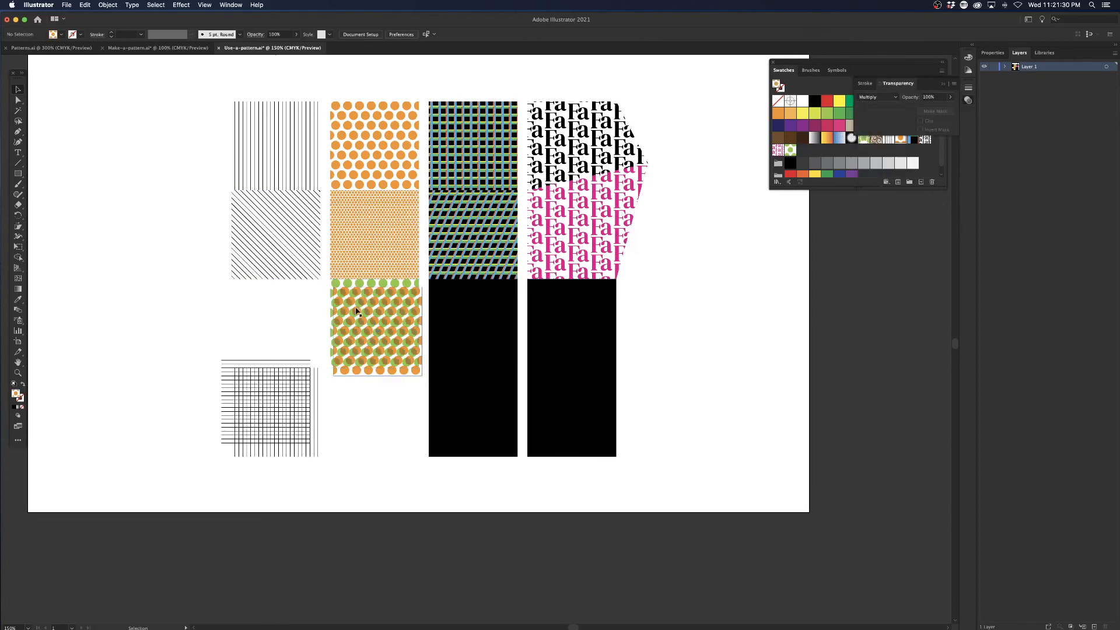
# Reshape the overlapping dot squares by pulling the orange one's lower-right corner inward and upper-left corner outward, and the green one's upper-left corner inward.
pyautogui.press('super+equal')
pyautogui.press('super+equal')
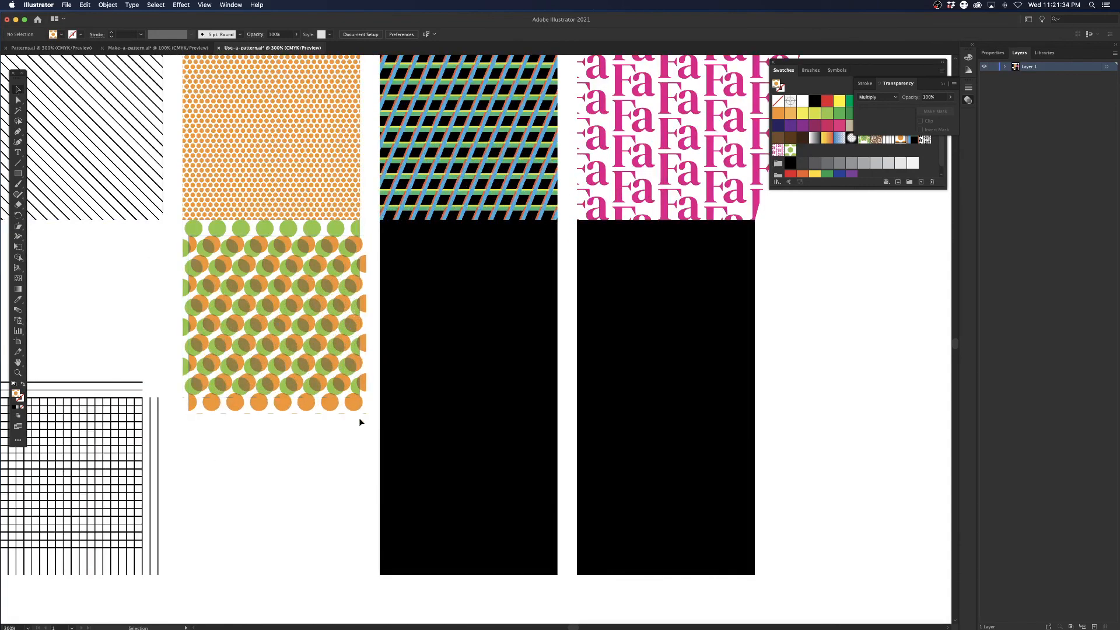
pyautogui.moveTo(366, 414); pyautogui.dragTo(343, 389)
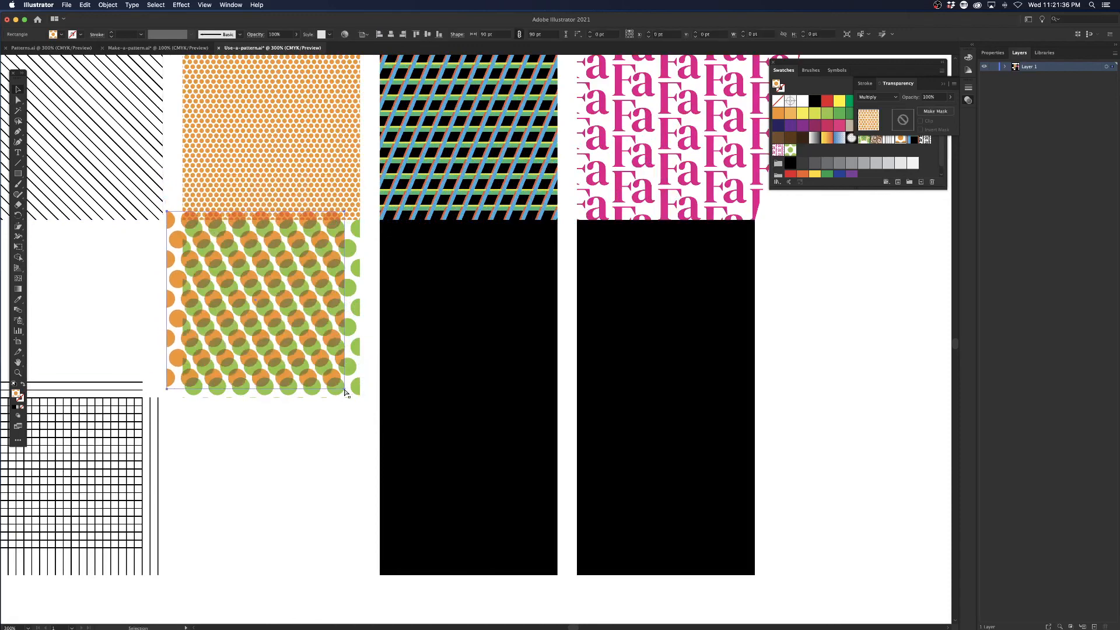
pyautogui.press('super+z')
pyautogui.click(40, 115)
pyautogui.click(18, 100)
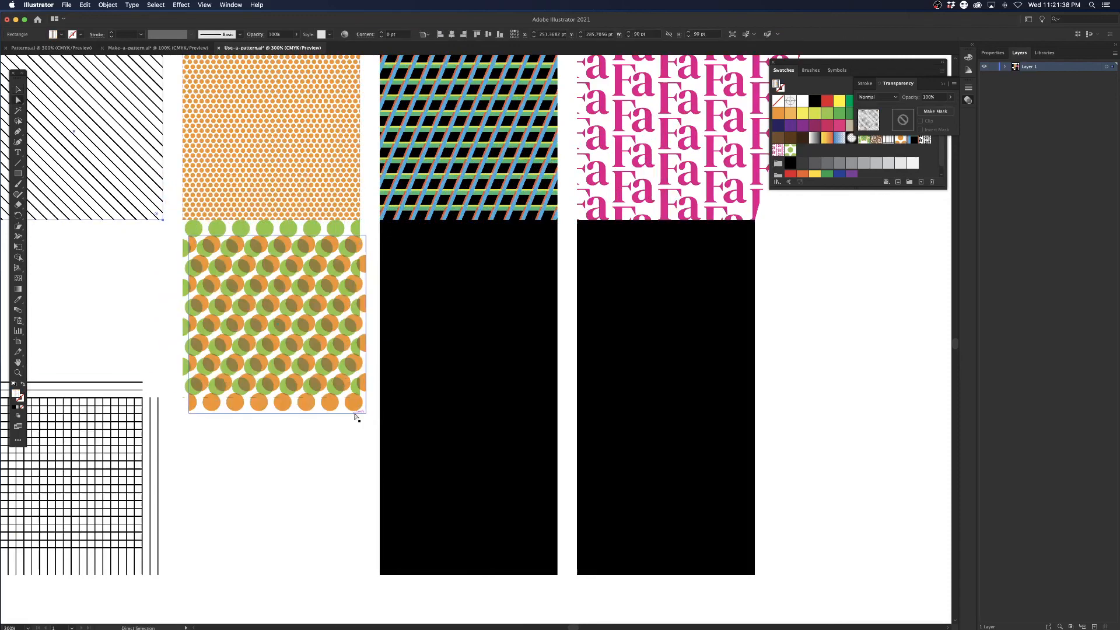
pyautogui.moveTo(367, 415); pyautogui.dragTo(312, 334)
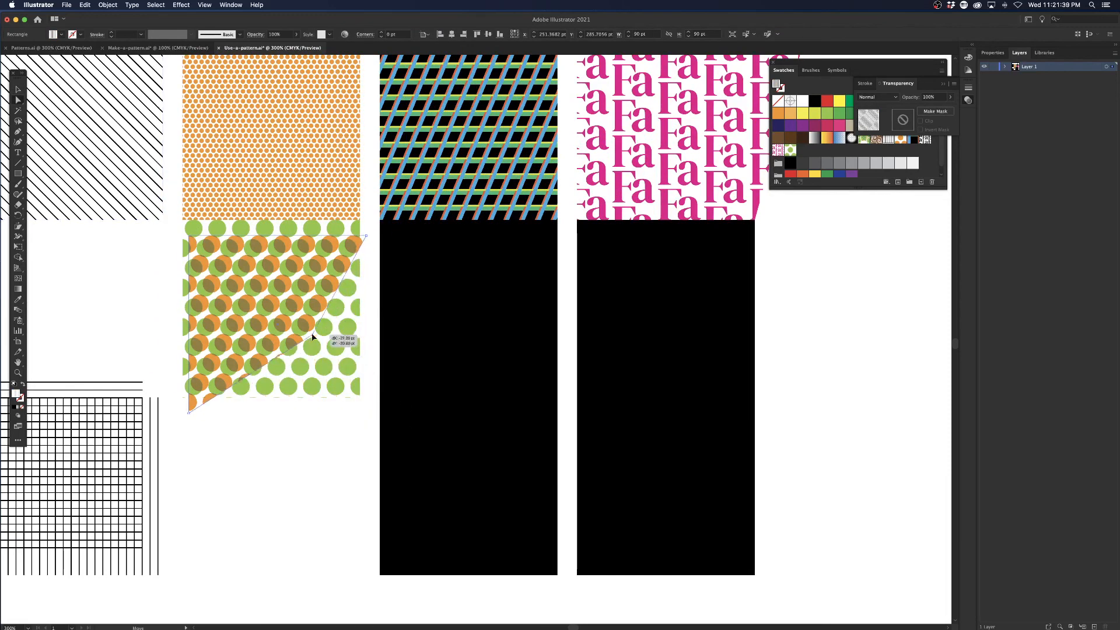
pyautogui.moveTo(189, 240); pyautogui.dragTo(195, 287)
pyautogui.click(183, 245)
pyautogui.click(17, 90)
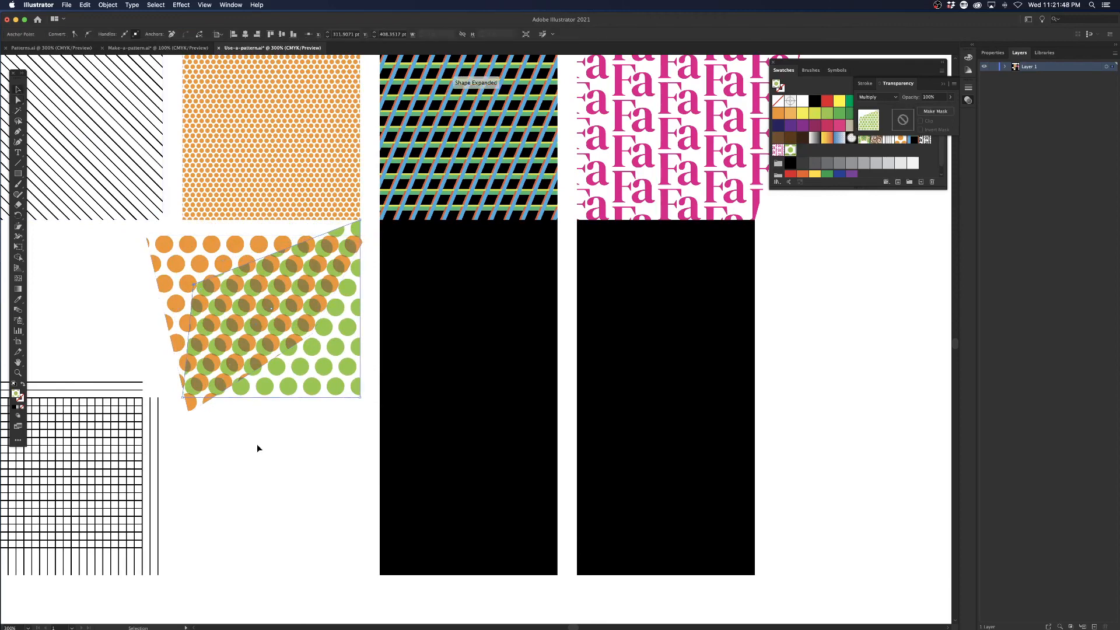
pyautogui.click(256, 443)
pyautogui.press('super+0')
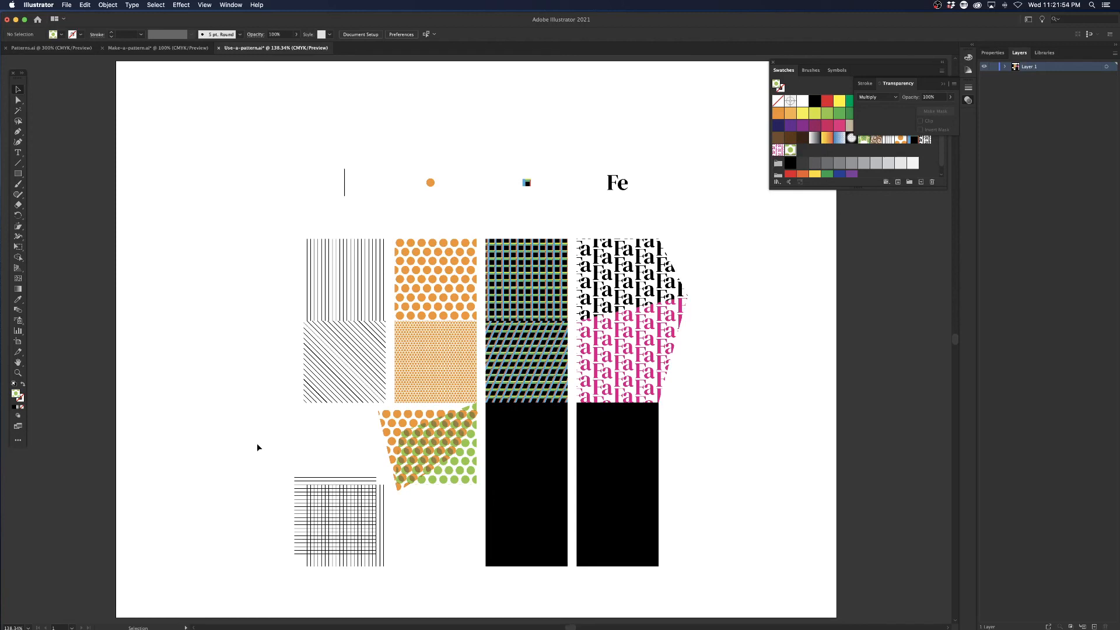
pyautogui.click(430, 182)
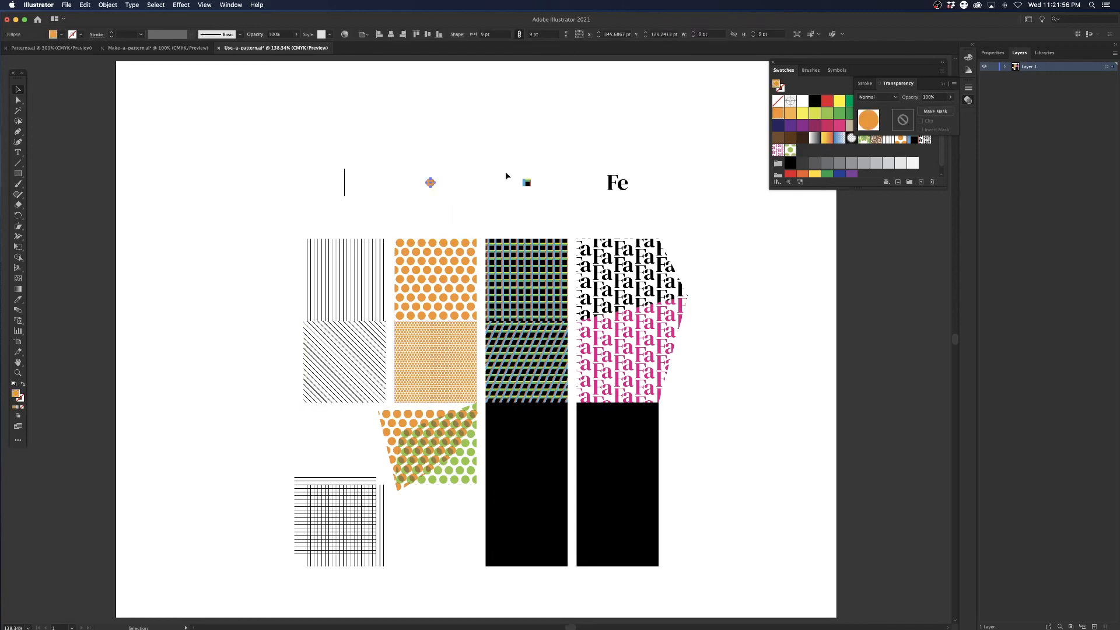
pyautogui.click(418, 169)
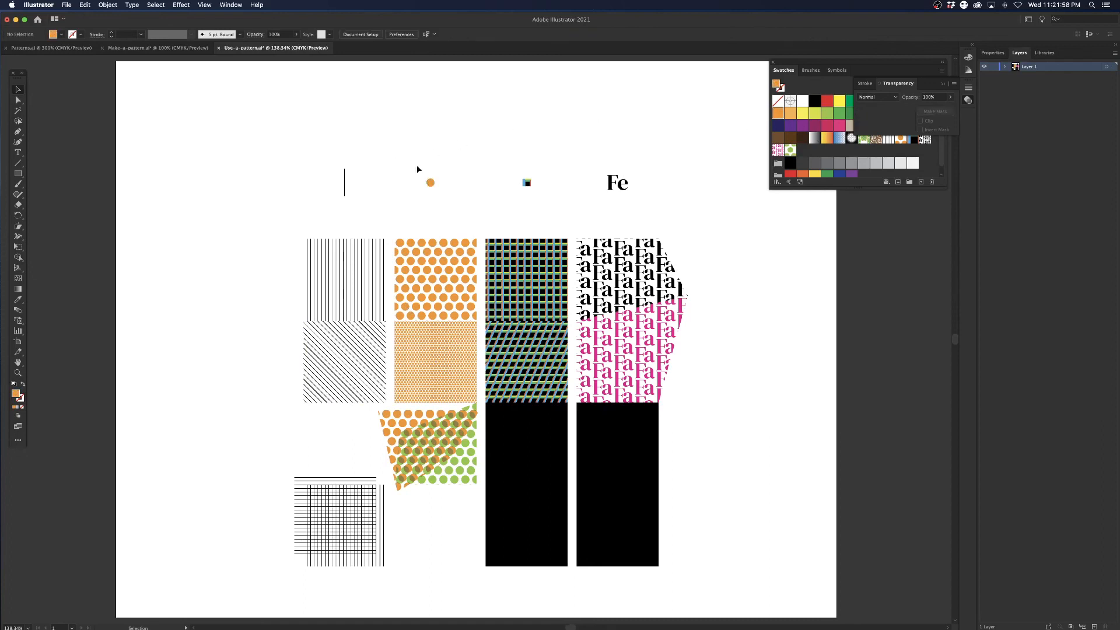
pyautogui.moveTo(409, 165); pyautogui.dragTo(466, 209)
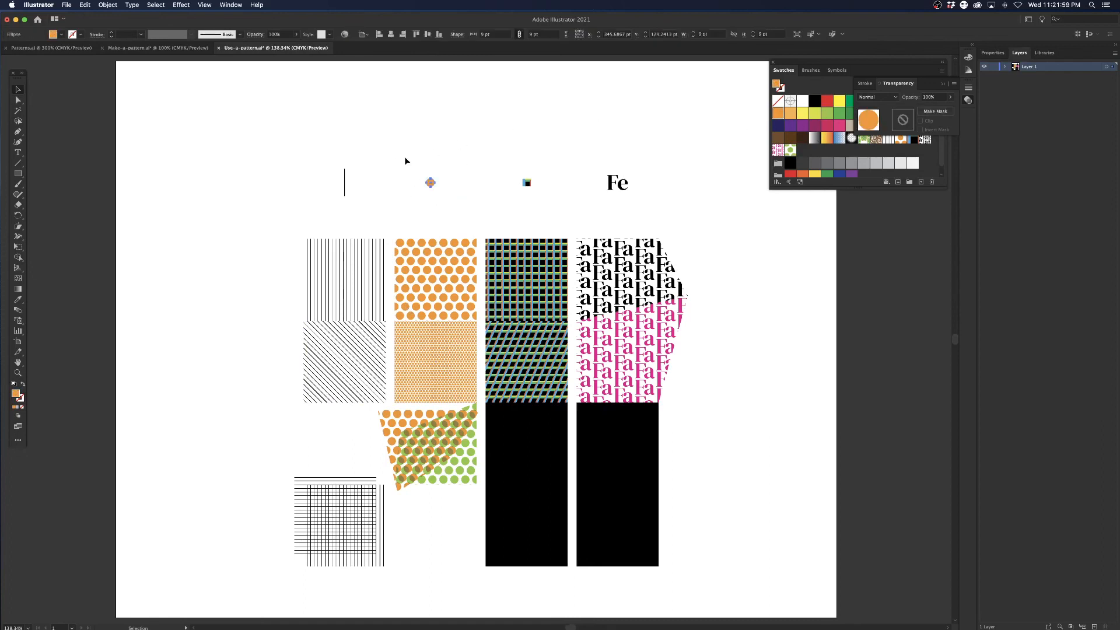
pyautogui.click(108, 5)
pyautogui.moveTo(126, 210)
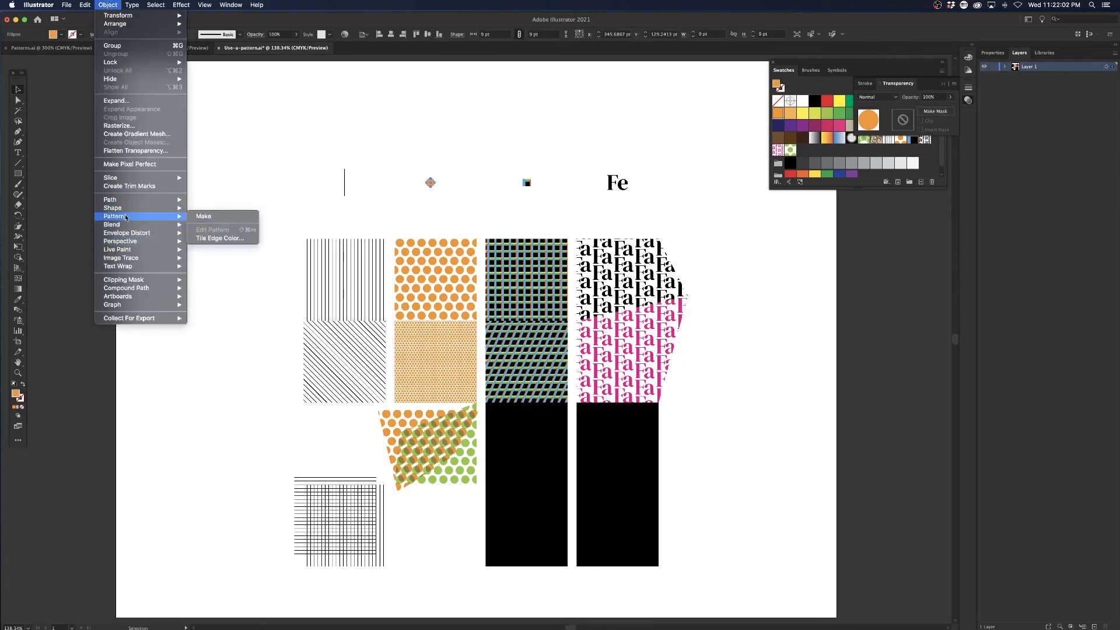
pyautogui.click(261, 114)
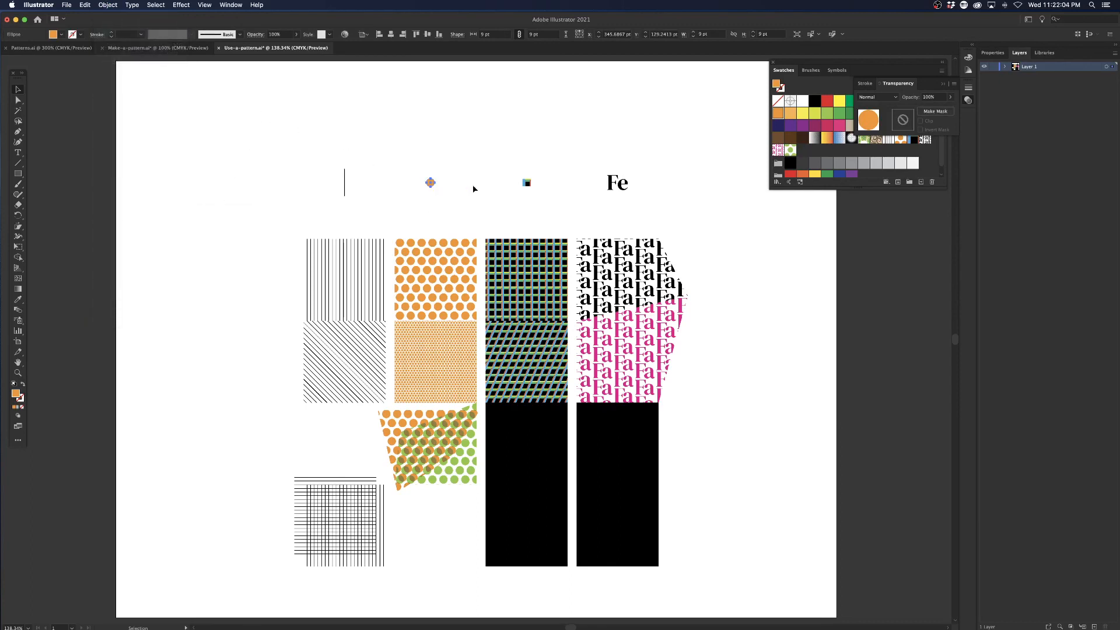
# Open the original Orange-Circle swatch in pattern editing mode.
pyautogui.click(968, 100)
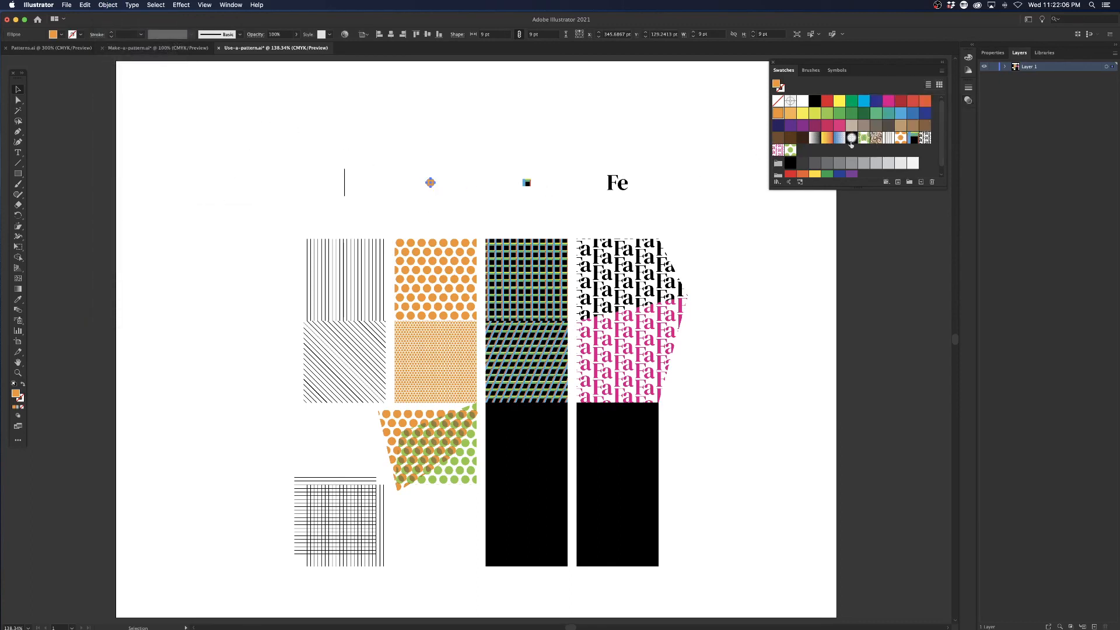
pyautogui.doubleClick(900, 138)
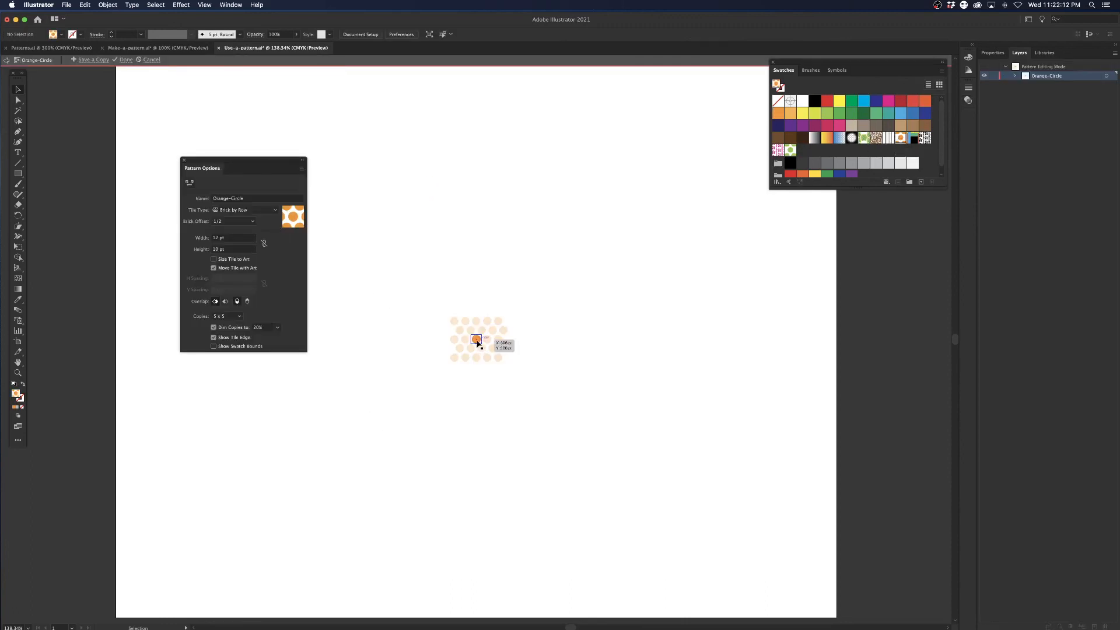
pyautogui.click(478, 341)
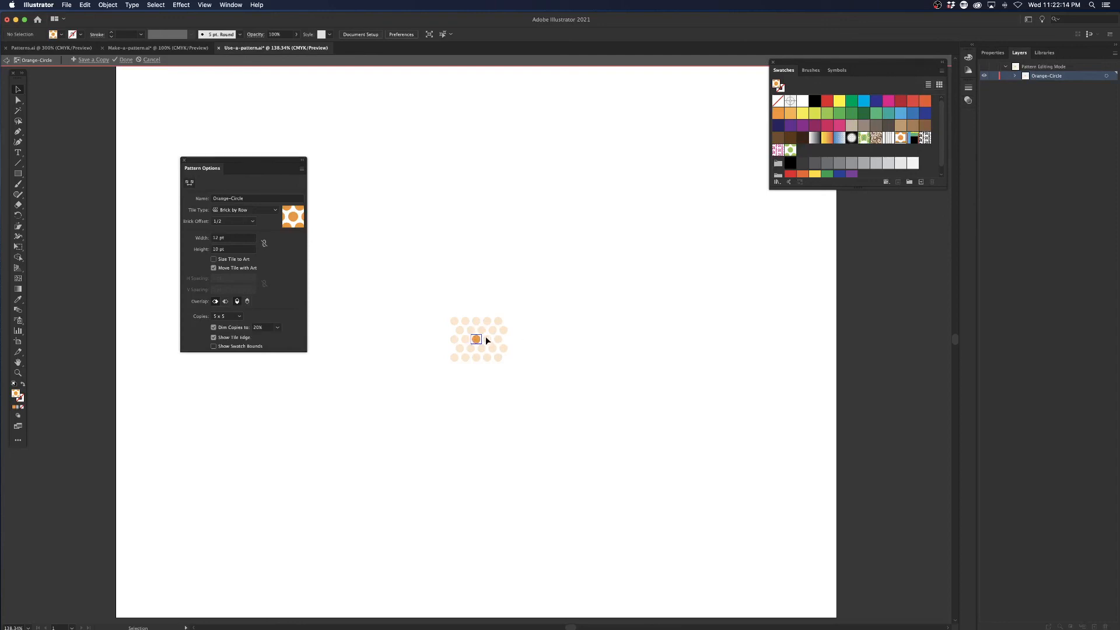